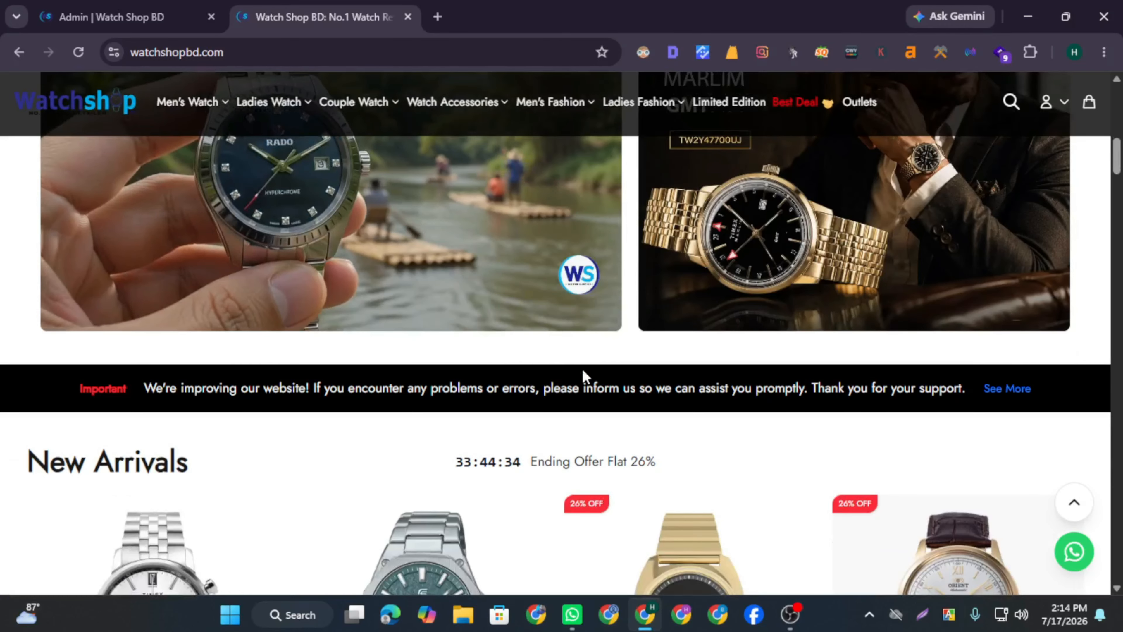
Examine the storefront homepage from the hero banner through the Top Ten Brands and promotional banners to the New Arrivals section
{"action": "scroll", "coordinate": [617, 371], "scroll_direction": "up", "scroll_amount": 8}
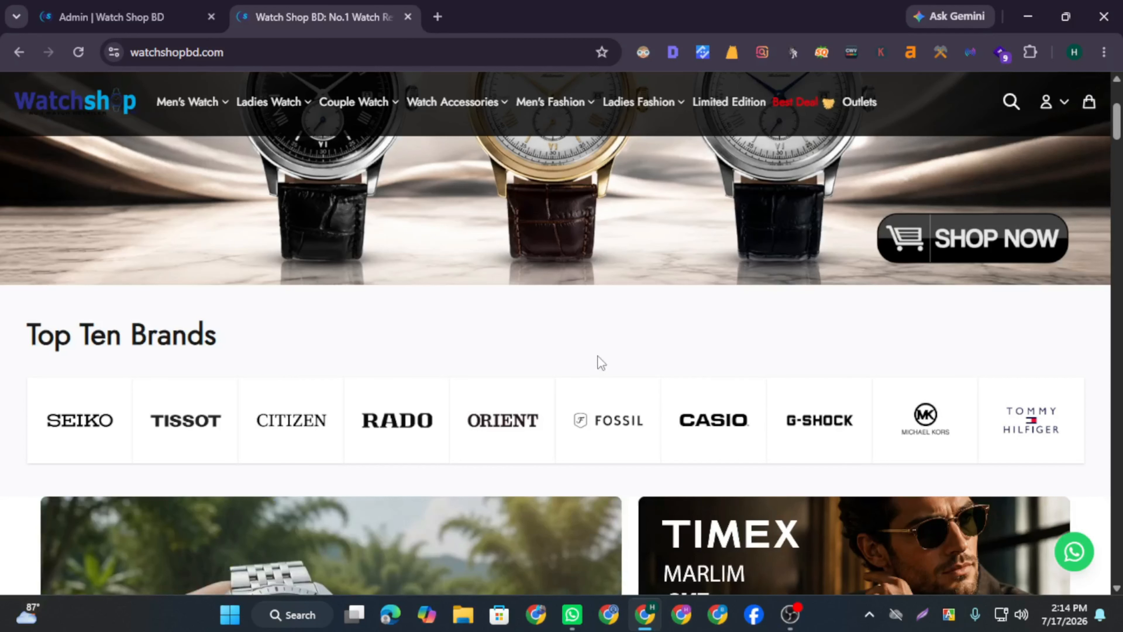
{"action": "scroll", "coordinate": [601, 361], "scroll_direction": "up", "scroll_amount": 5}
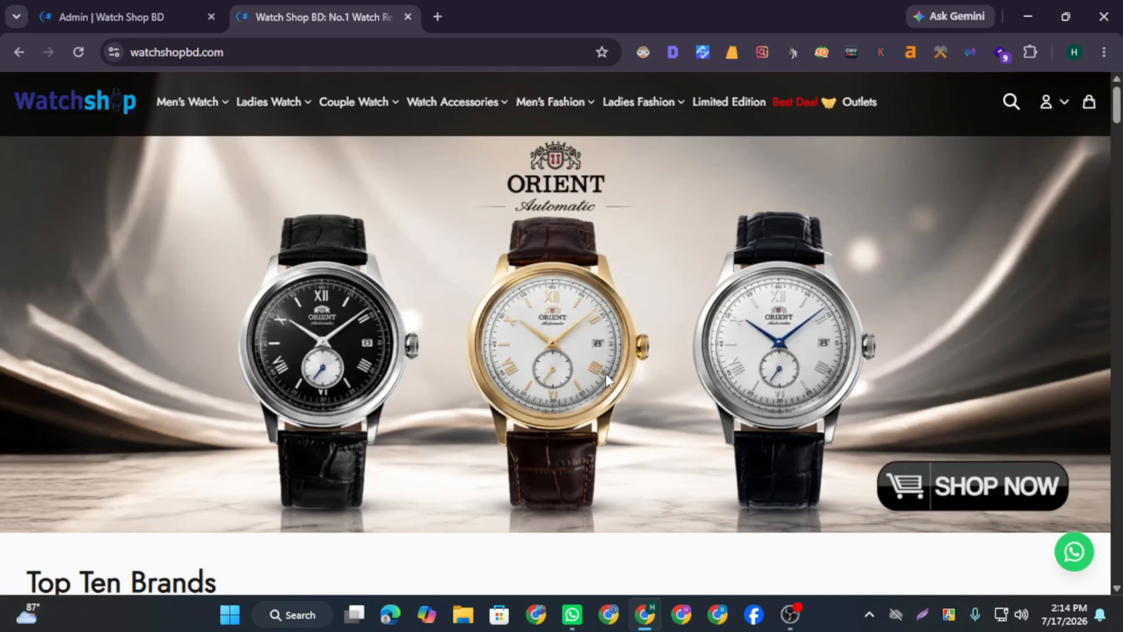
{"action": "scroll", "coordinate": [606, 374], "scroll_direction": "down", "scroll_amount": 5}
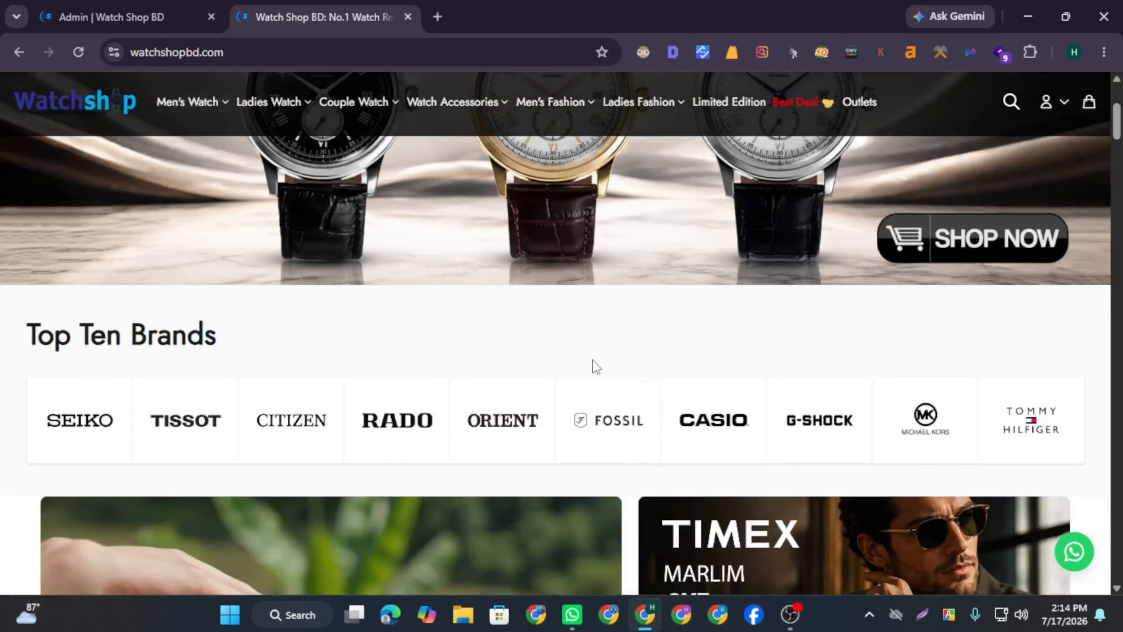
{"action": "scroll", "coordinate": [597, 360], "scroll_direction": "down", "scroll_amount": 3}
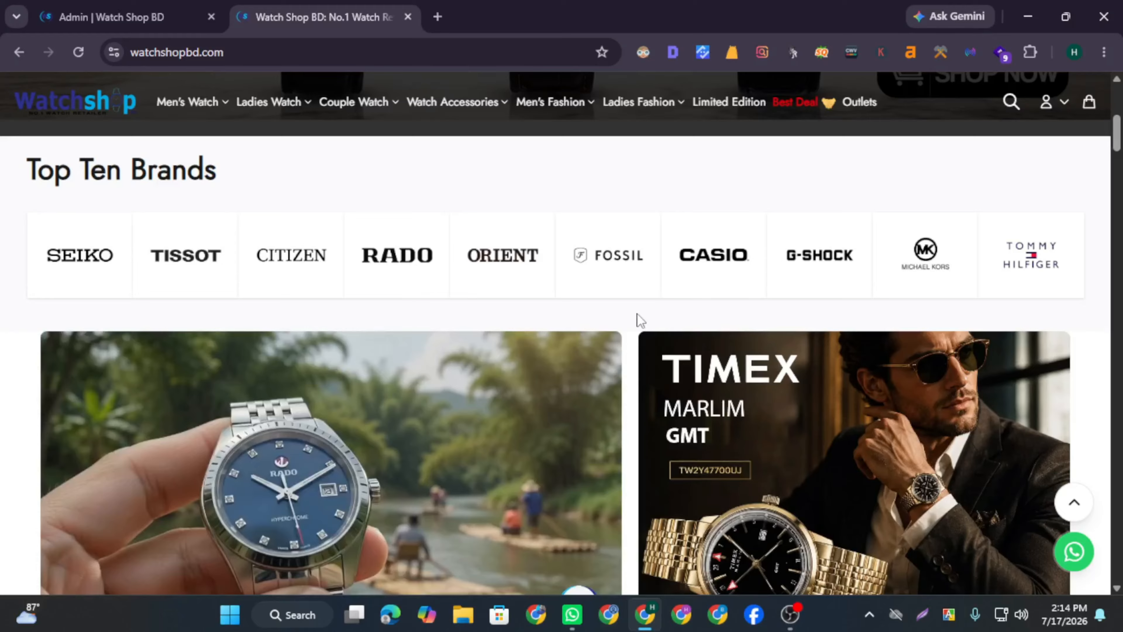
{"action": "scroll", "coordinate": [639, 315], "scroll_direction": "up", "scroll_amount": 5}
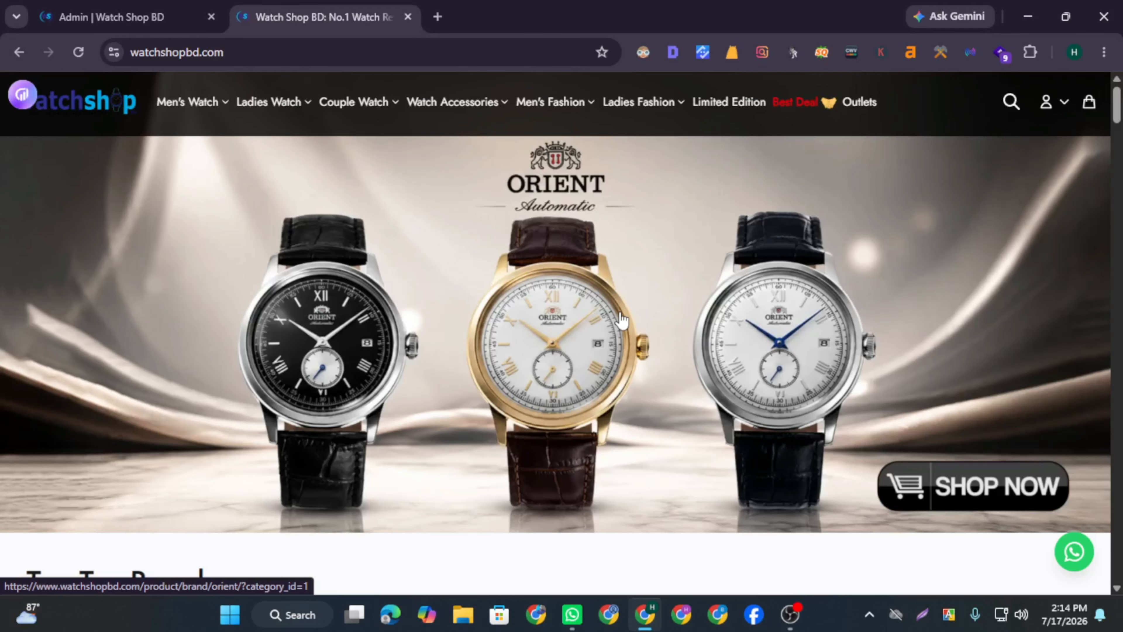
{"action": "scroll", "coordinate": [614, 345], "scroll_direction": "down", "scroll_amount": 5}
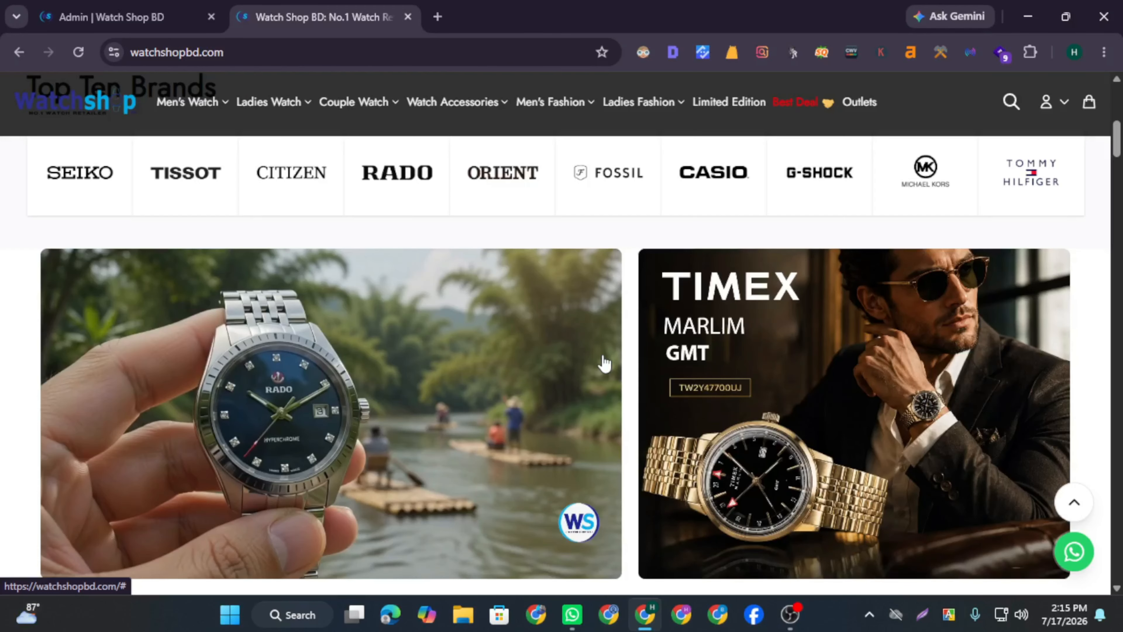
{"action": "scroll", "coordinate": [606, 360], "scroll_direction": "up", "scroll_amount": 1}
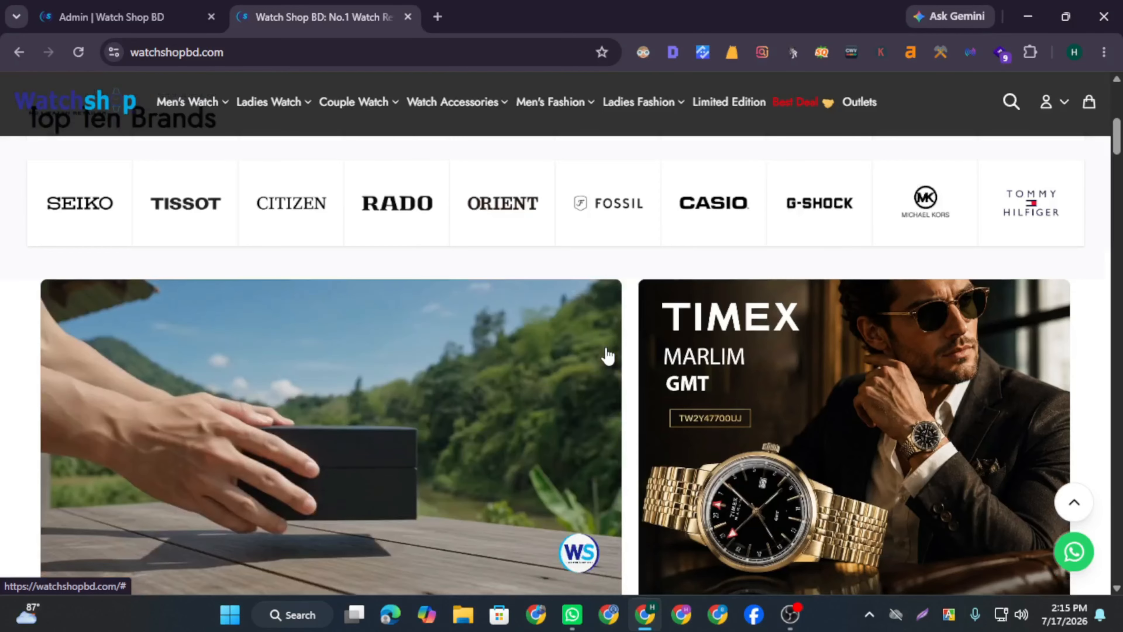
{"action": "scroll", "coordinate": [608, 356], "scroll_direction": "up", "scroll_amount": 5}
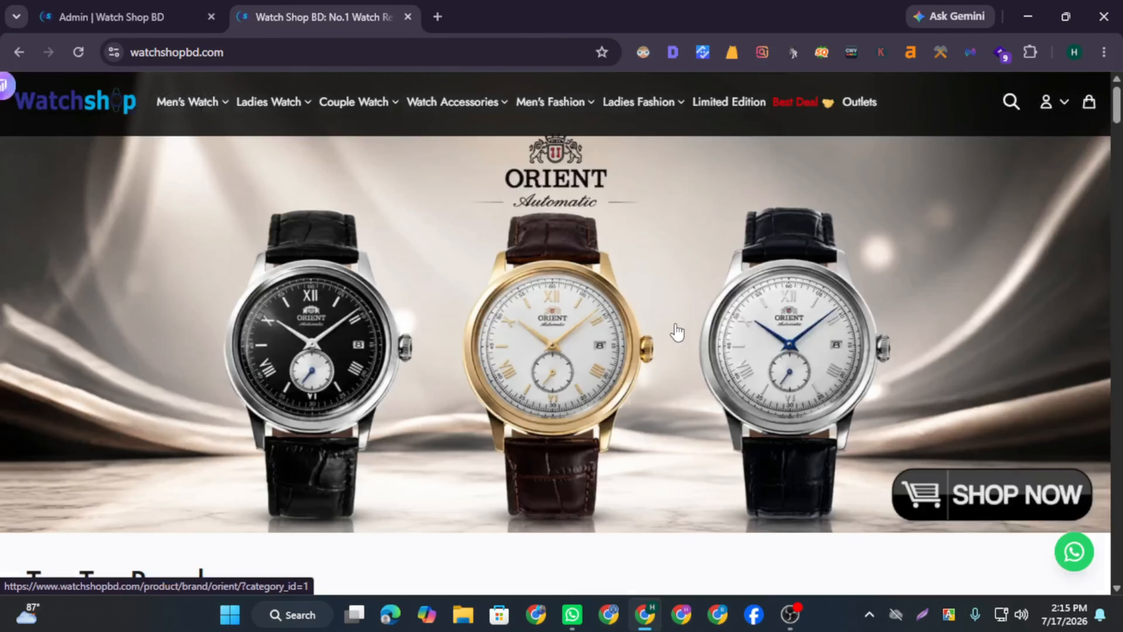
{"action": "scroll", "coordinate": [676, 331], "scroll_direction": "down", "scroll_amount": 5}
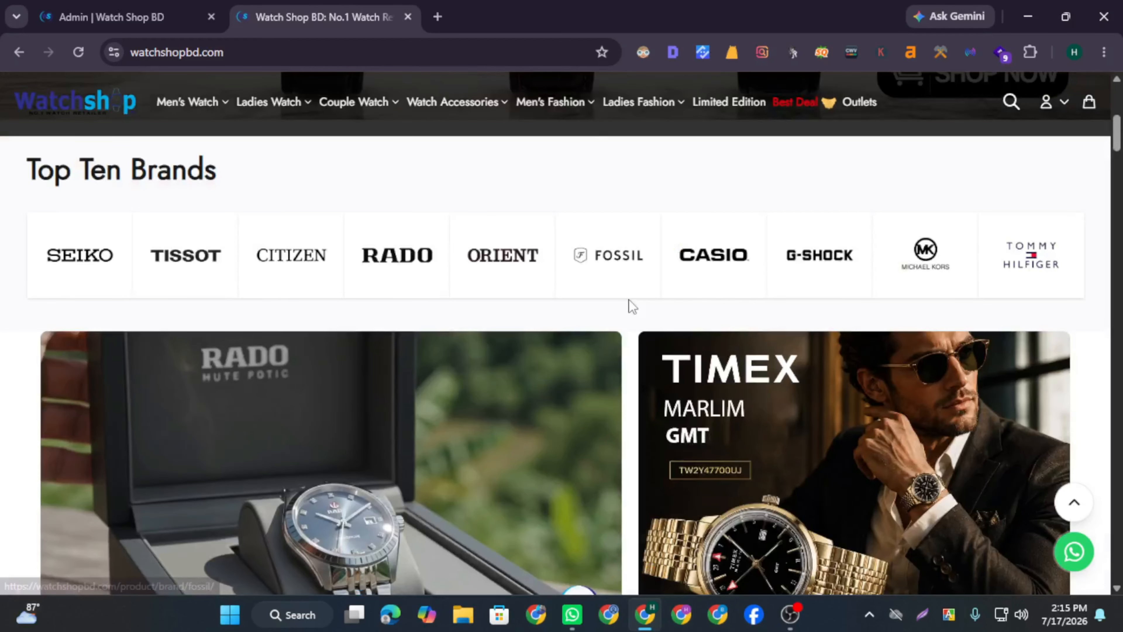
{"action": "scroll", "coordinate": [633, 306], "scroll_direction": "up", "scroll_amount": 5}
{"action": "scroll", "coordinate": [756, 332], "scroll_direction": "down", "scroll_amount": 2}
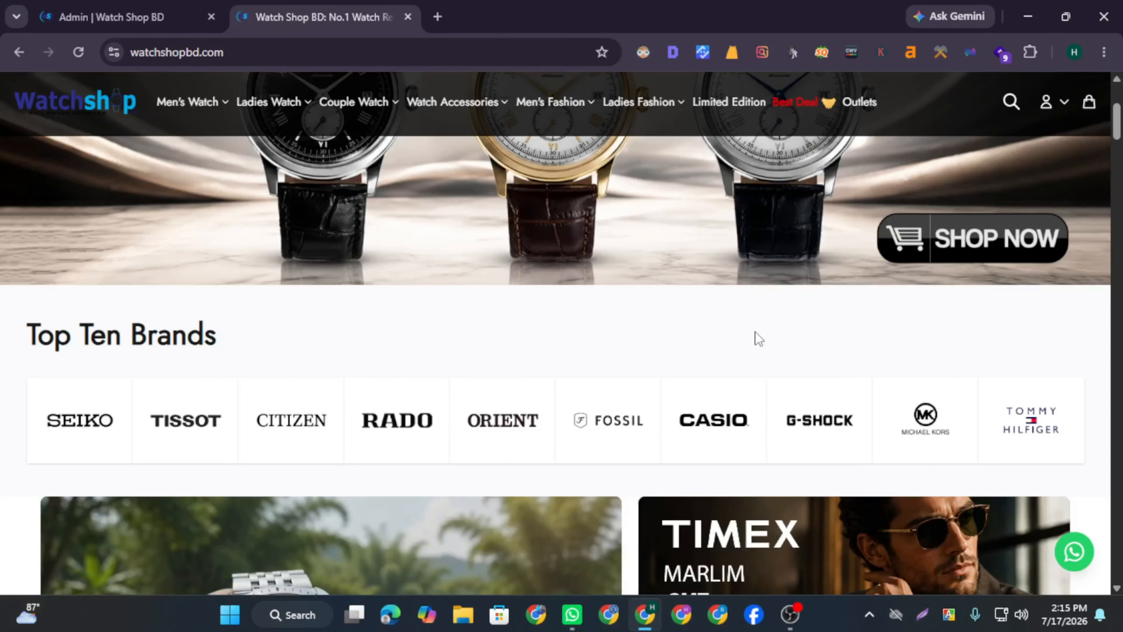
{"action": "scroll", "coordinate": [644, 325], "scroll_direction": "down", "scroll_amount": 3}
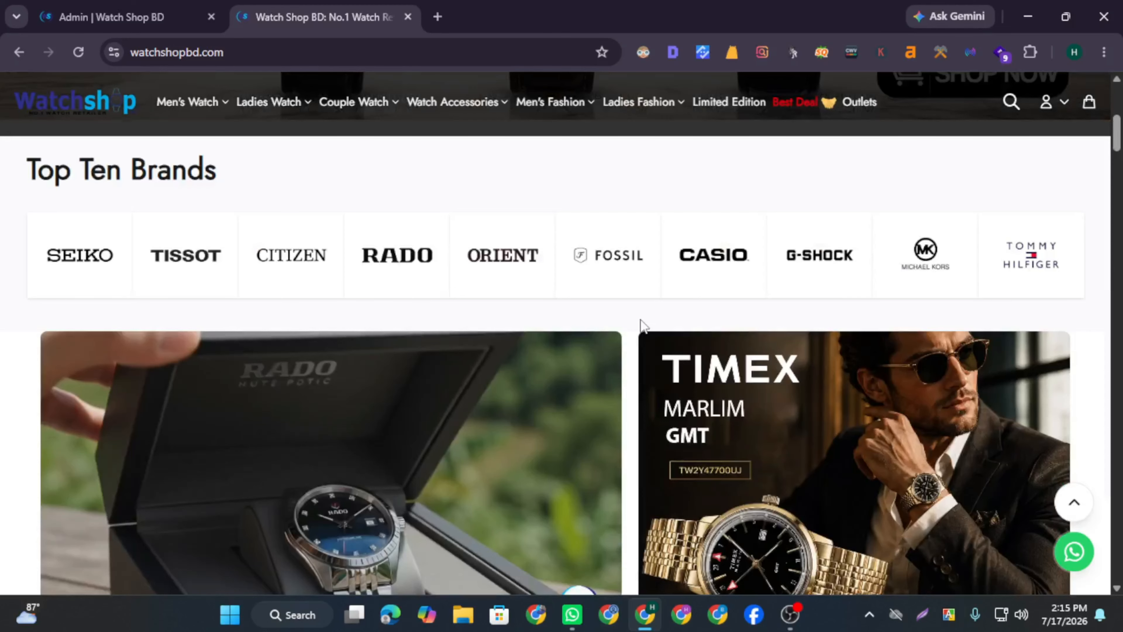
{"action": "scroll", "coordinate": [643, 326], "scroll_direction": "down", "scroll_amount": 4}
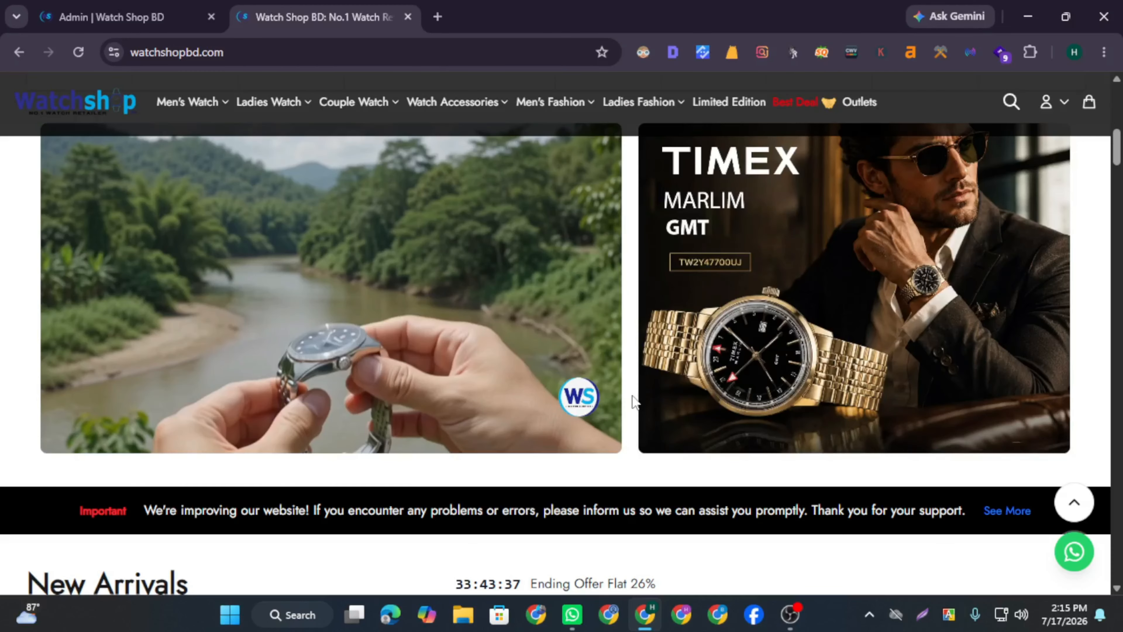
{"action": "scroll", "coordinate": [619, 367], "scroll_direction": "down", "scroll_amount": 7}
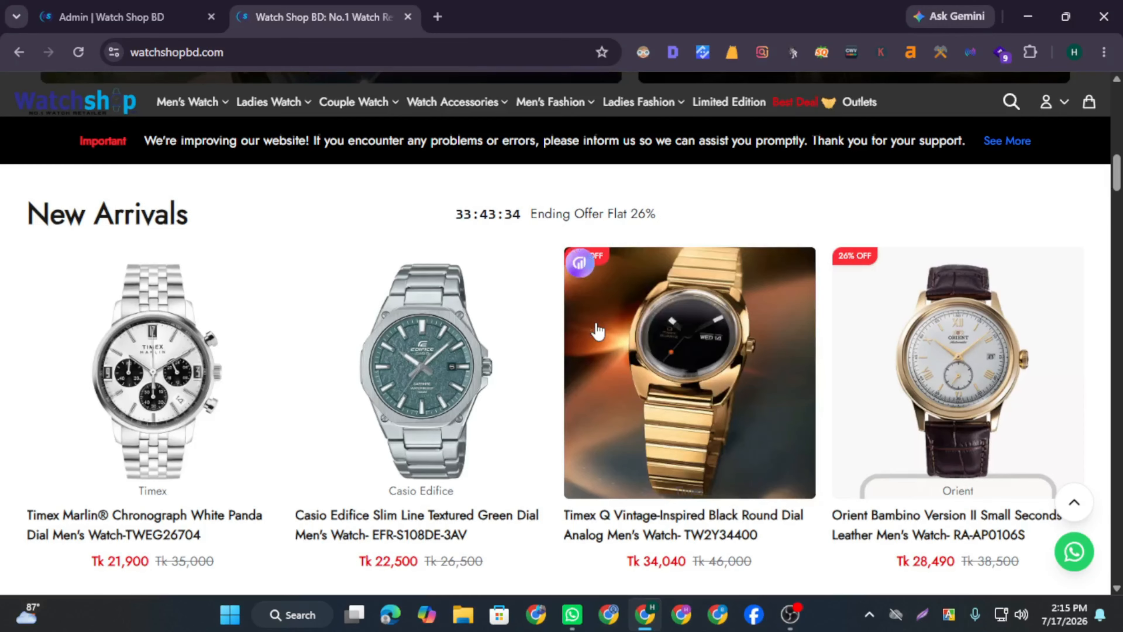
Switch to the Watch Shop BD admin dashboard and examine its summary cards and the full list of management modules
{"action": "key", "text": "ctrl+shift+Tab"}
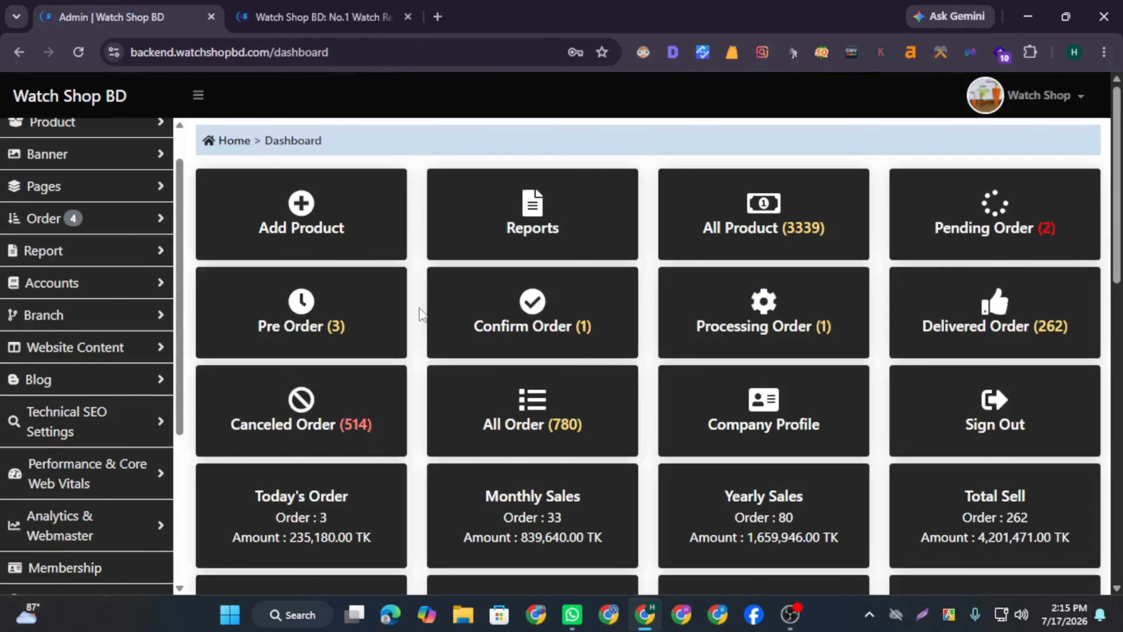
{"action": "scroll", "coordinate": [422, 314], "scroll_direction": "down", "scroll_amount": 3}
{"action": "scroll", "coordinate": [128, 311], "scroll_direction": "up", "scroll_amount": 1}
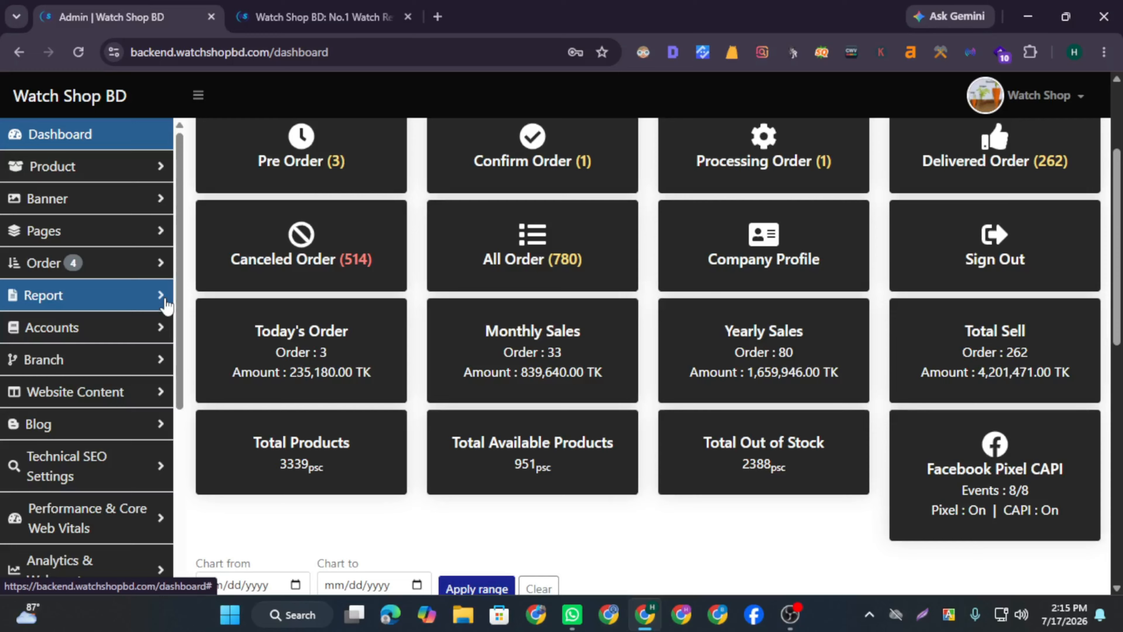
{"action": "scroll", "coordinate": [121, 350], "scroll_direction": "down", "scroll_amount": 5}
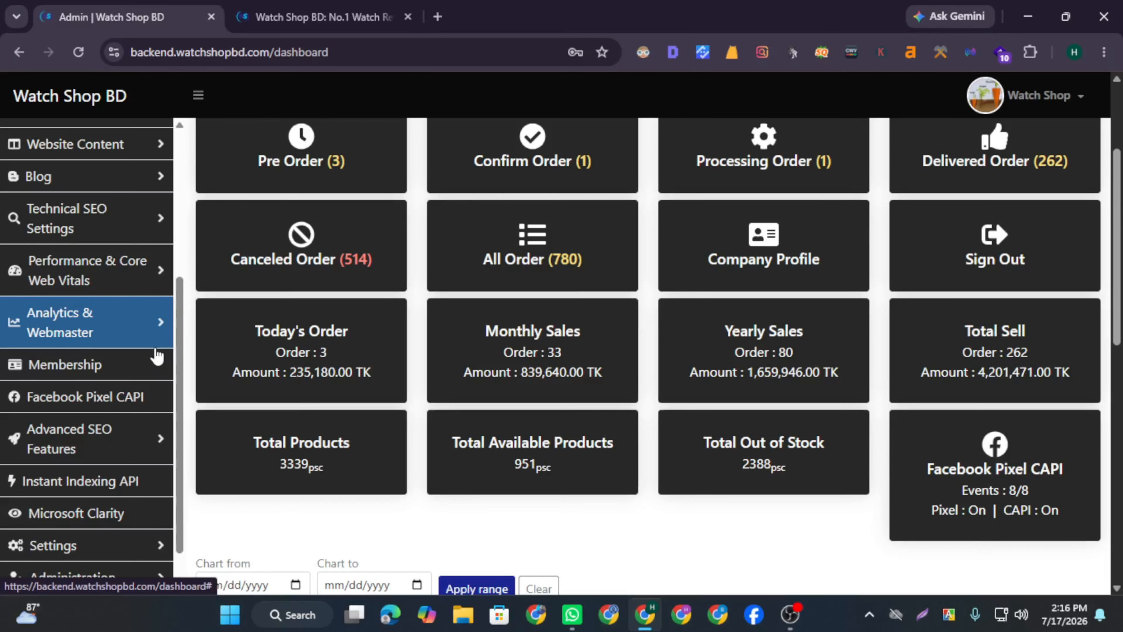
{"action": "scroll", "coordinate": [157, 356], "scroll_direction": "down", "scroll_amount": 1}
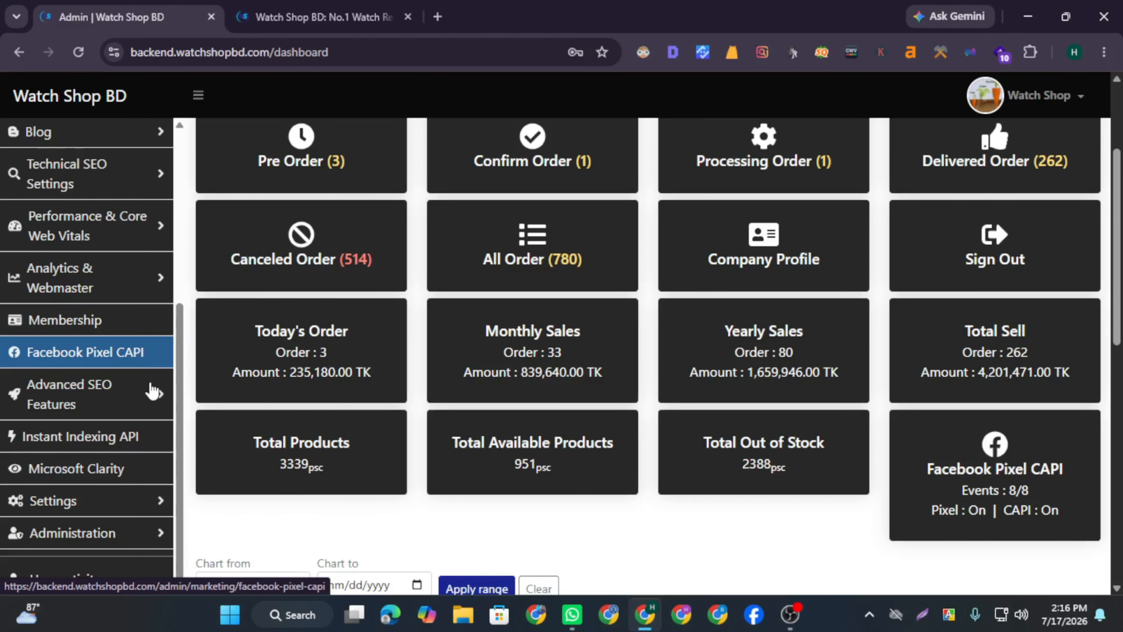
{"action": "scroll", "coordinate": [91, 350], "scroll_direction": "up", "scroll_amount": 10}
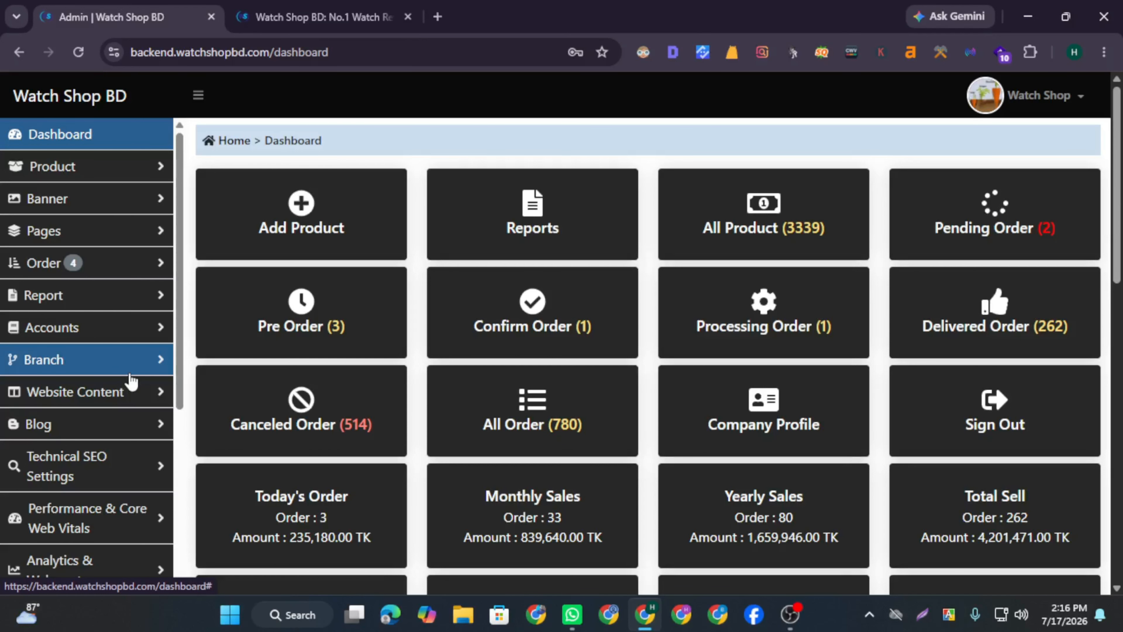
{"action": "scroll", "coordinate": [133, 367], "scroll_direction": "down", "scroll_amount": 3}
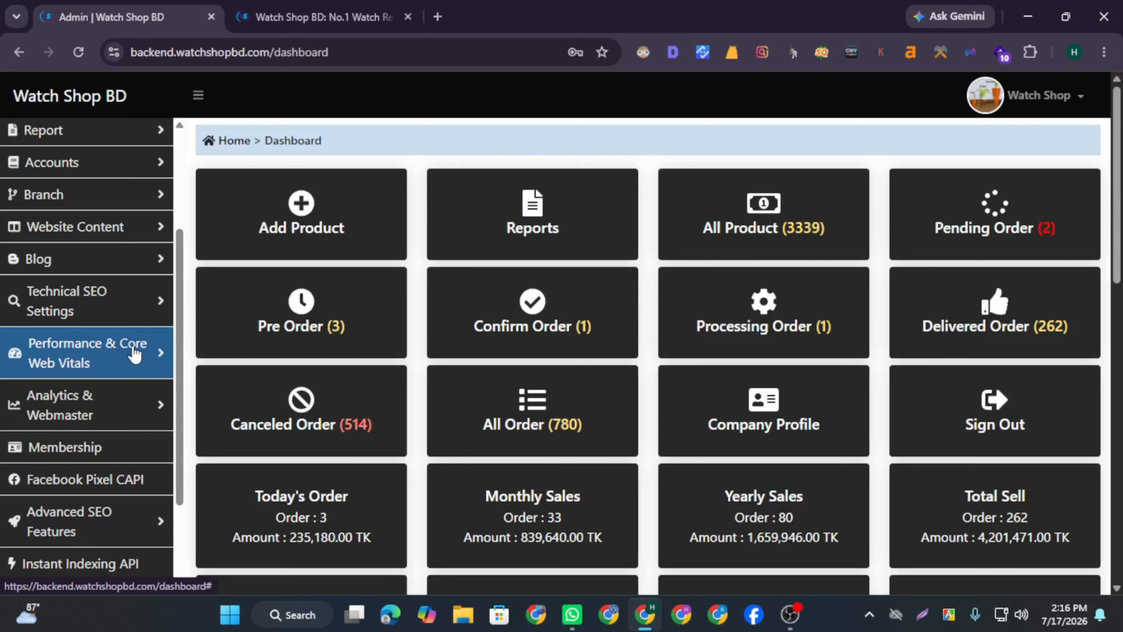
{"action": "scroll", "coordinate": [141, 346], "scroll_direction": "down", "scroll_amount": 3}
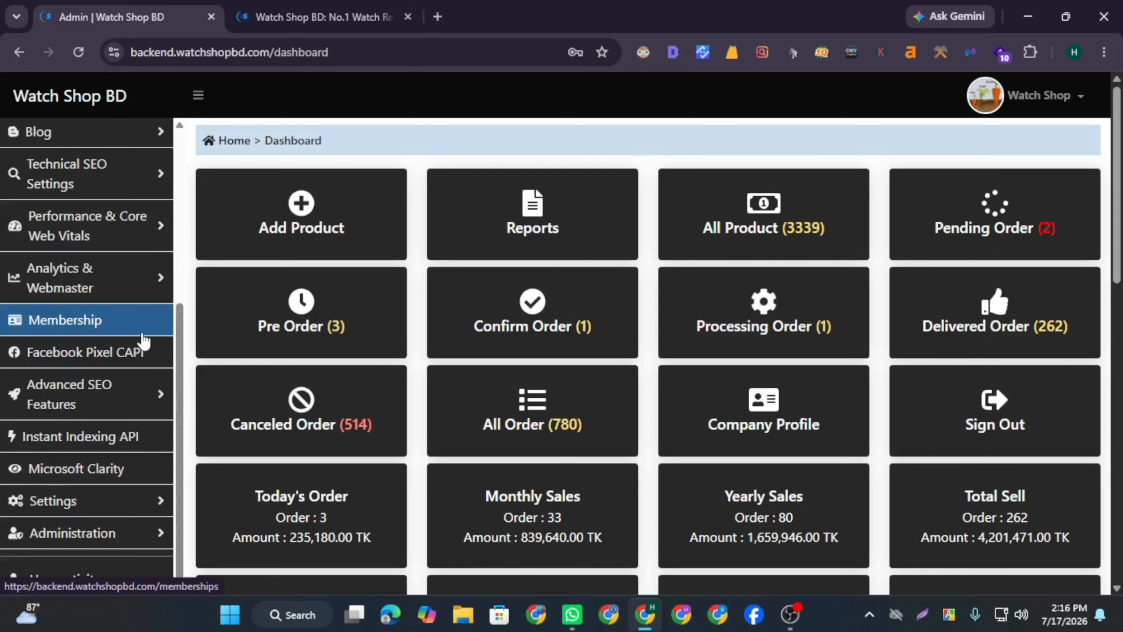
{"action": "scroll", "coordinate": [143, 341], "scroll_direction": "up", "scroll_amount": 6}
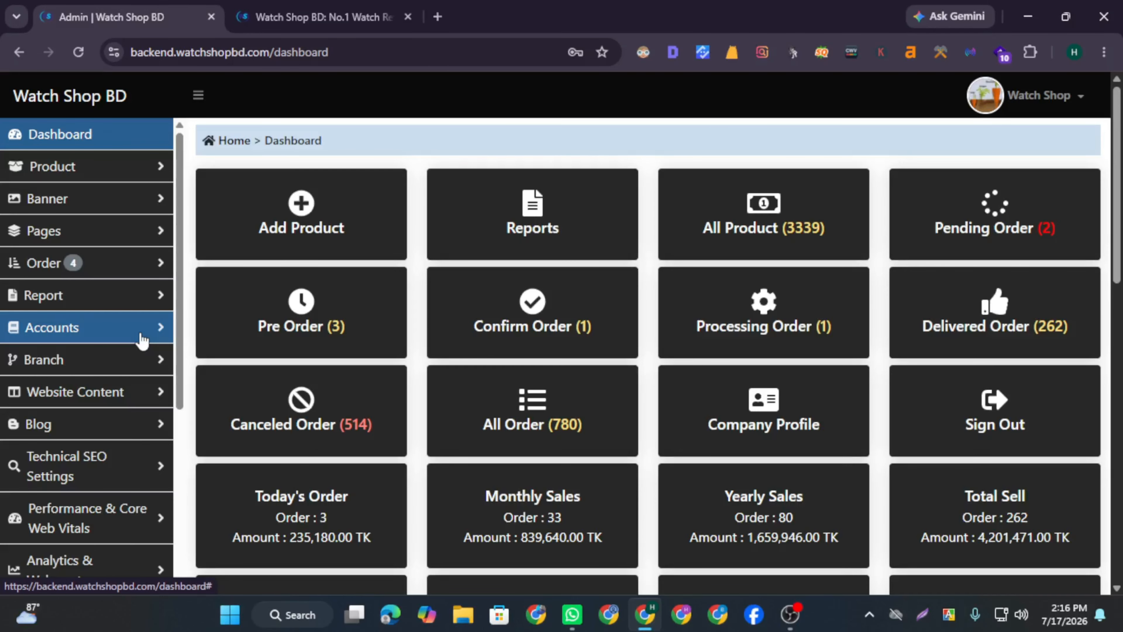
{"action": "scroll", "coordinate": [142, 341], "scroll_direction": "down", "scroll_amount": 3}
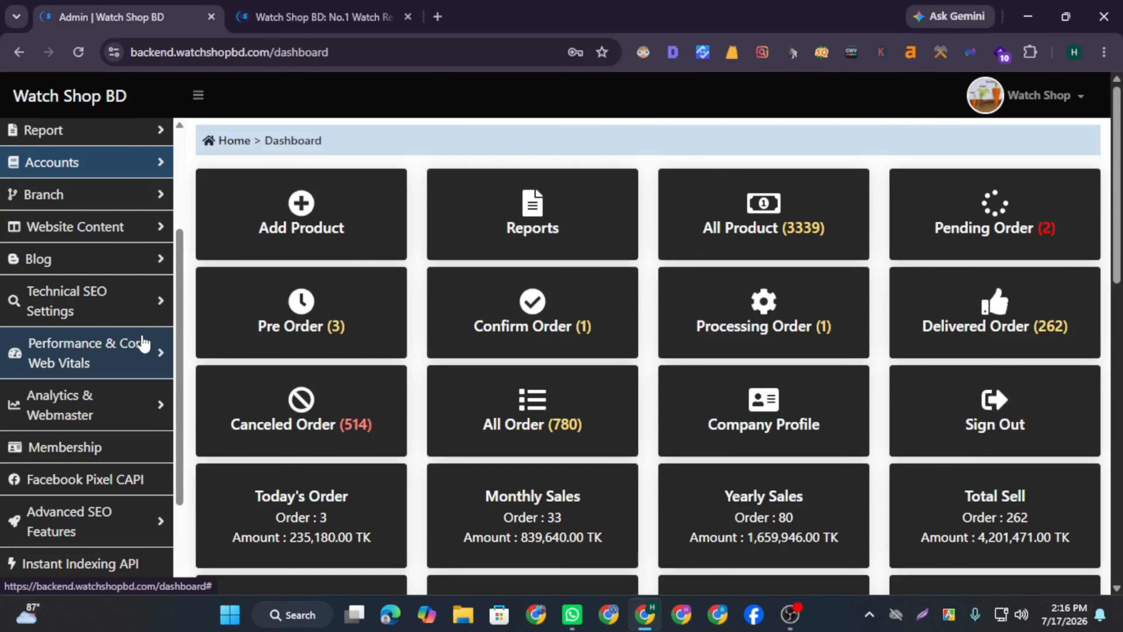
{"action": "scroll", "coordinate": [150, 349], "scroll_direction": "up", "scroll_amount": 3}
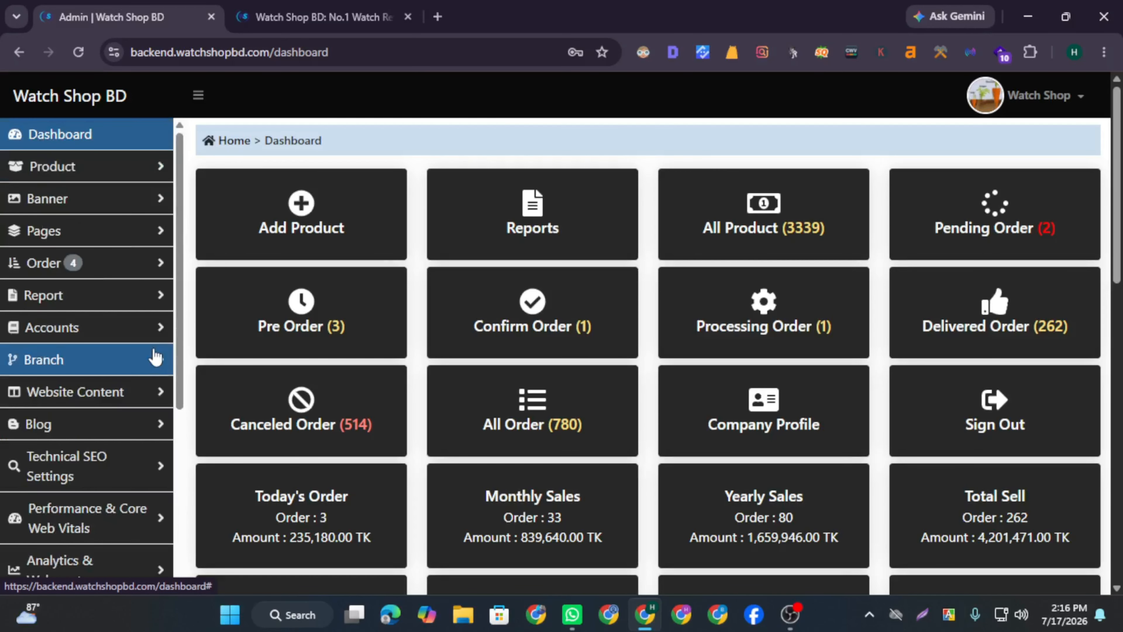
Expand the Website Content module and look through its page entries as far as Best Deal Page Content
{"action": "scroll", "coordinate": [156, 356], "scroll_direction": "down", "scroll_amount": 3}
{"action": "left_click", "coordinate": [160, 239]}
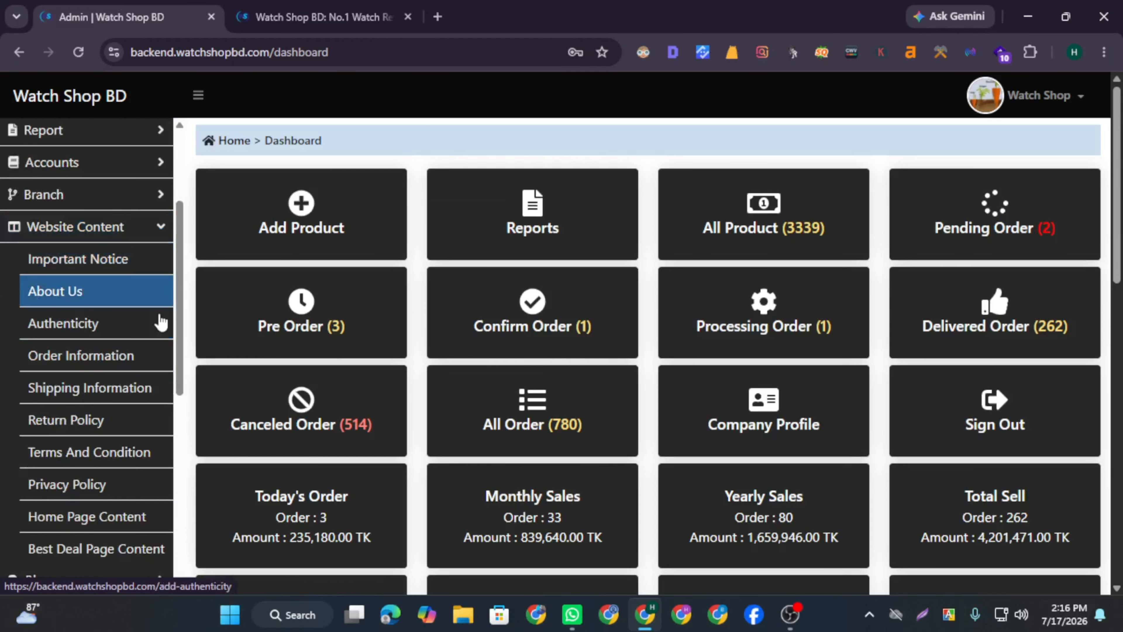
{"action": "scroll", "coordinate": [160, 322], "scroll_direction": "down", "scroll_amount": 3}
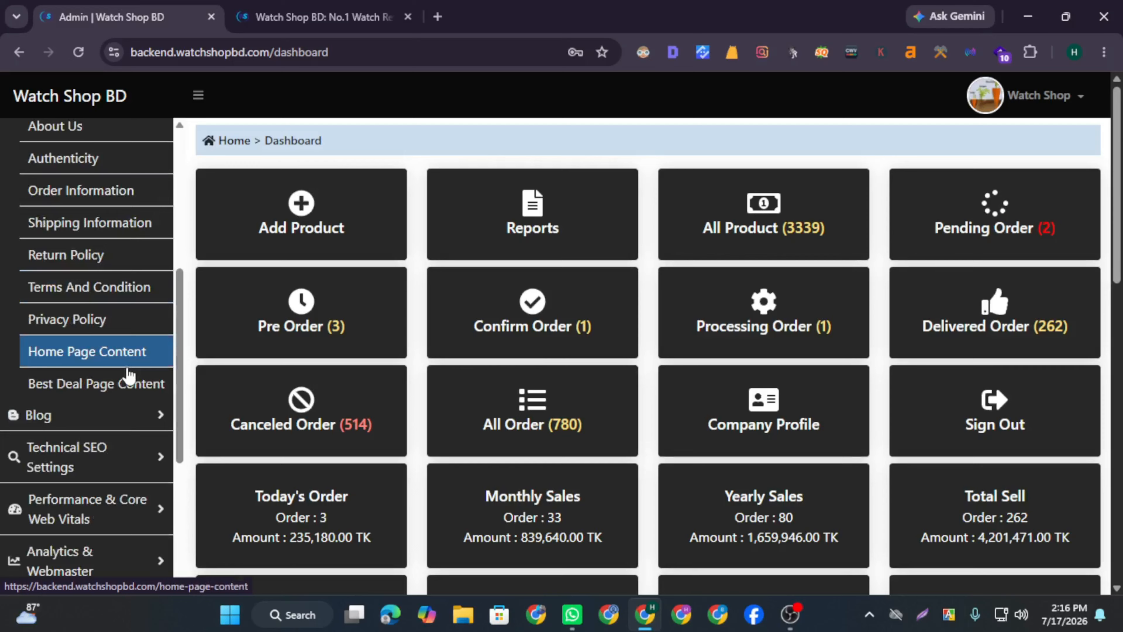
Switch to the storefront homepage and examine the long descriptive text about watch categories and brands
{"action": "left_click", "coordinate": [341, 22]}
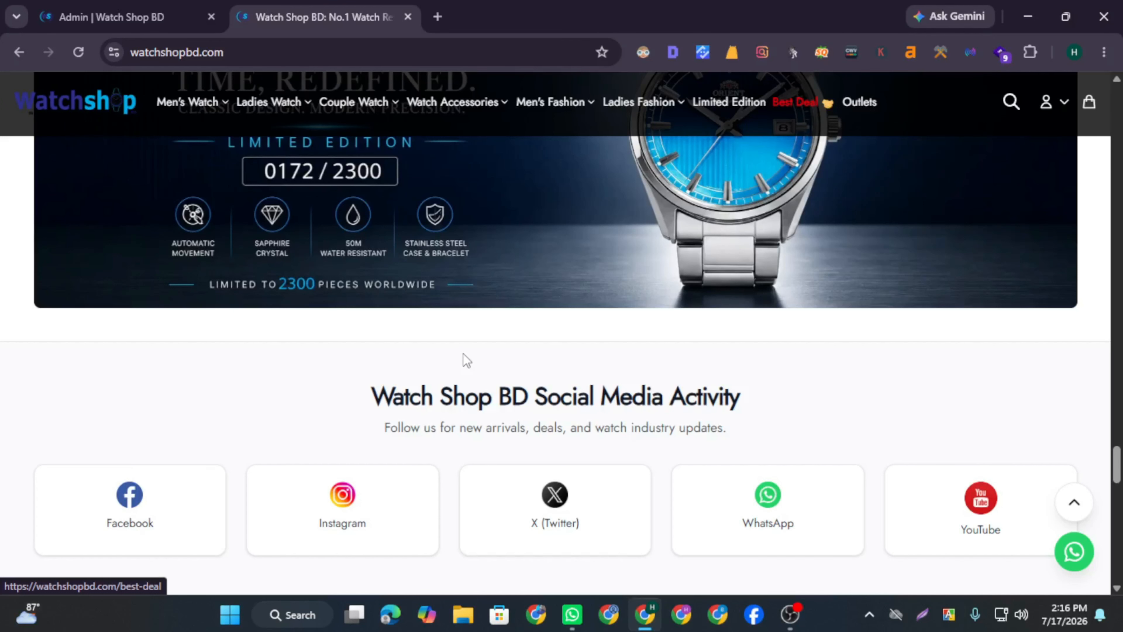
{"action": "scroll", "coordinate": [464, 354], "scroll_direction": "down", "scroll_amount": 10}
{"action": "scroll", "coordinate": [389, 318], "scroll_direction": "down", "scroll_amount": 5}
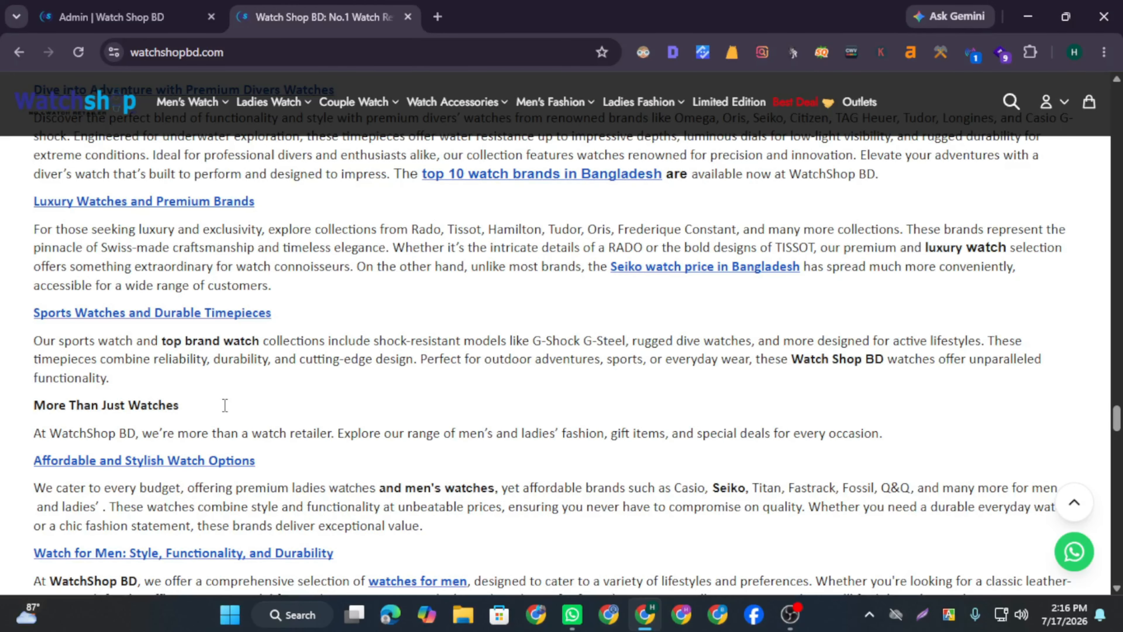
{"action": "scroll", "coordinate": [394, 300], "scroll_direction": "down", "scroll_amount": 3}
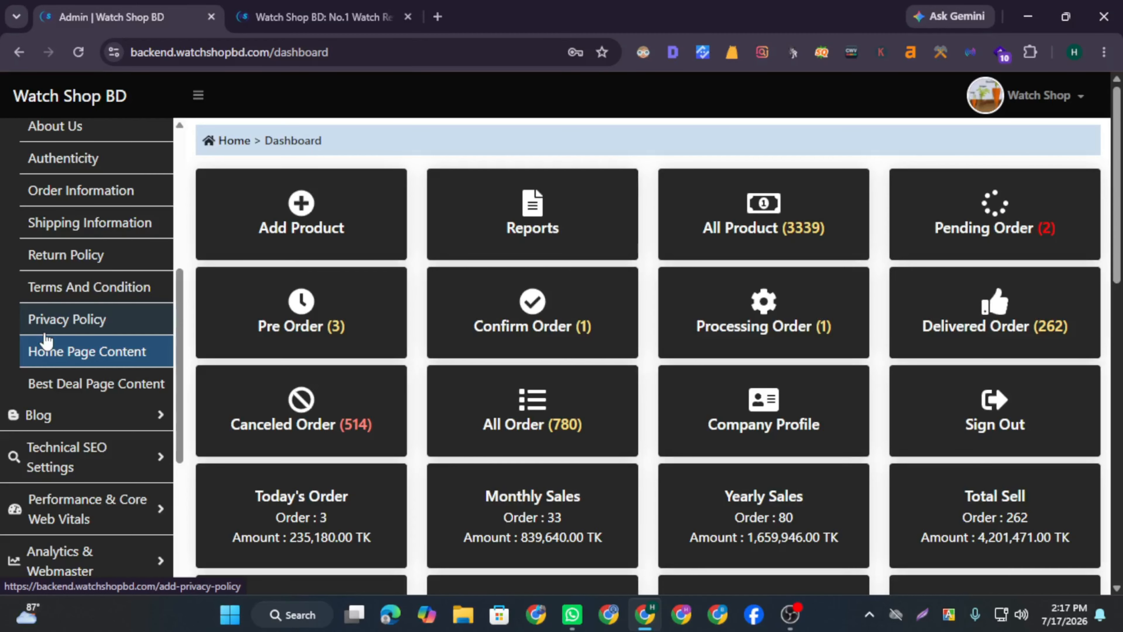
Open Home Page Content in the admin site and review its content editors and homepage SEO fields
{"action": "left_click", "coordinate": [99, 350]}
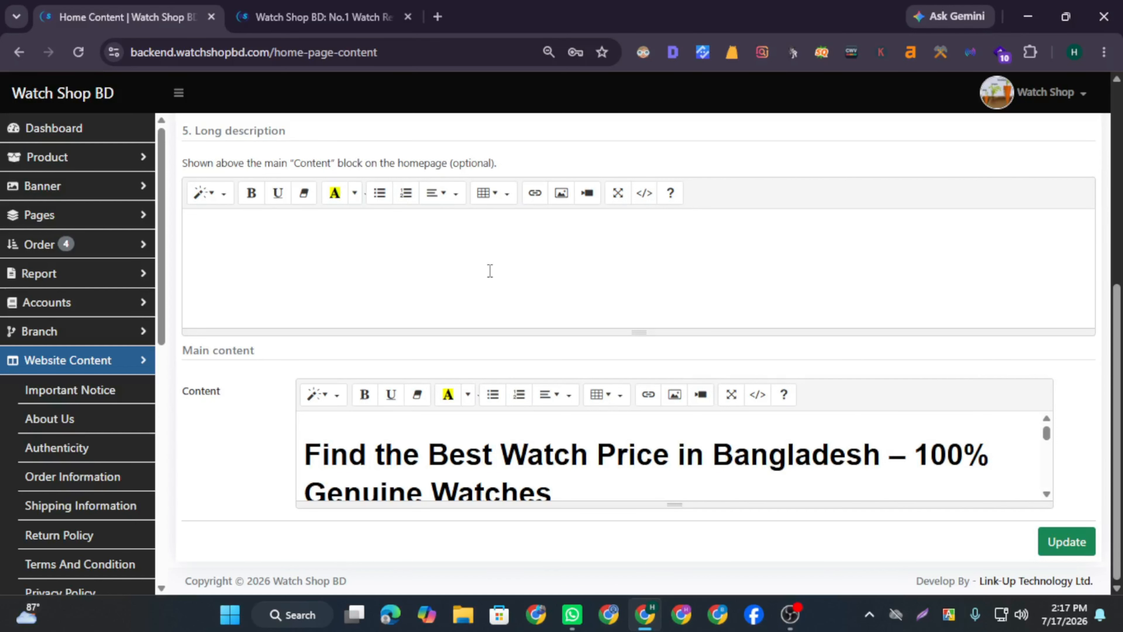
{"action": "scroll", "coordinate": [490, 271], "scroll_direction": "up", "scroll_amount": 3}
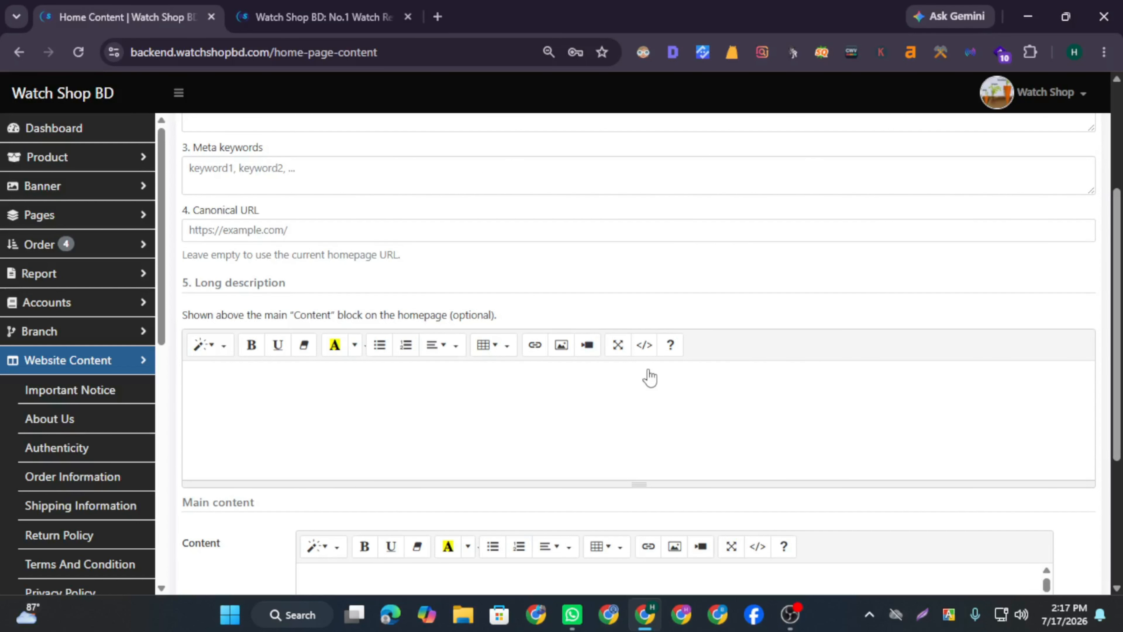
{"action": "scroll", "coordinate": [649, 378], "scroll_direction": "up", "scroll_amount": 4}
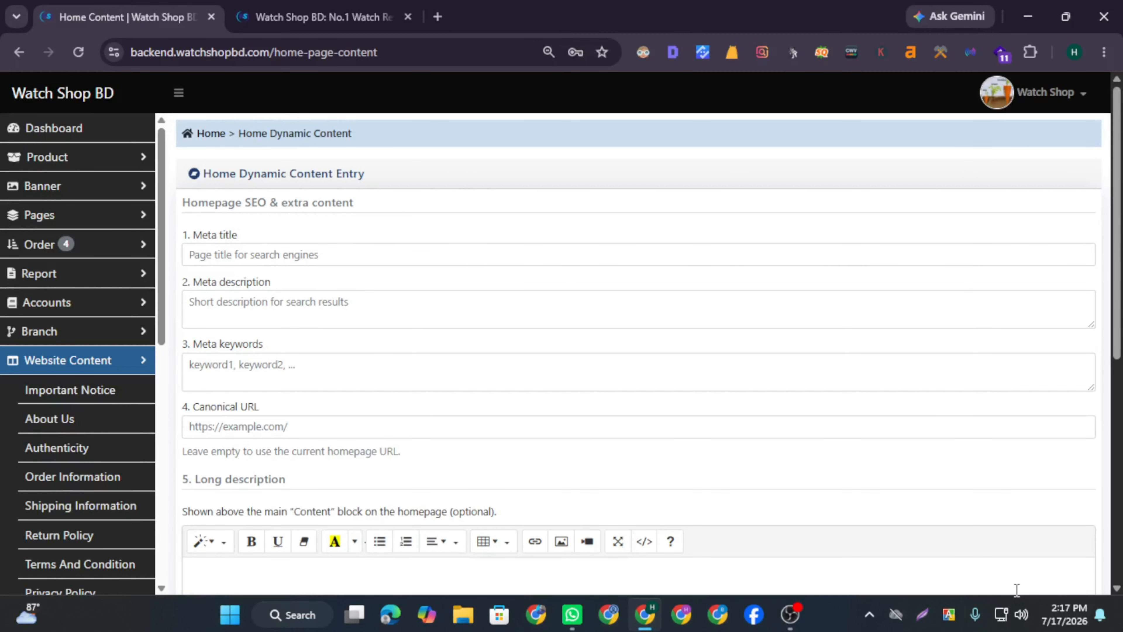
Capture the homepage SEO form in a screenshot and outline Meta title, Meta description, Meta keywords and Canonical URL with red rectangles
{"action": "key", "text": "Print"}
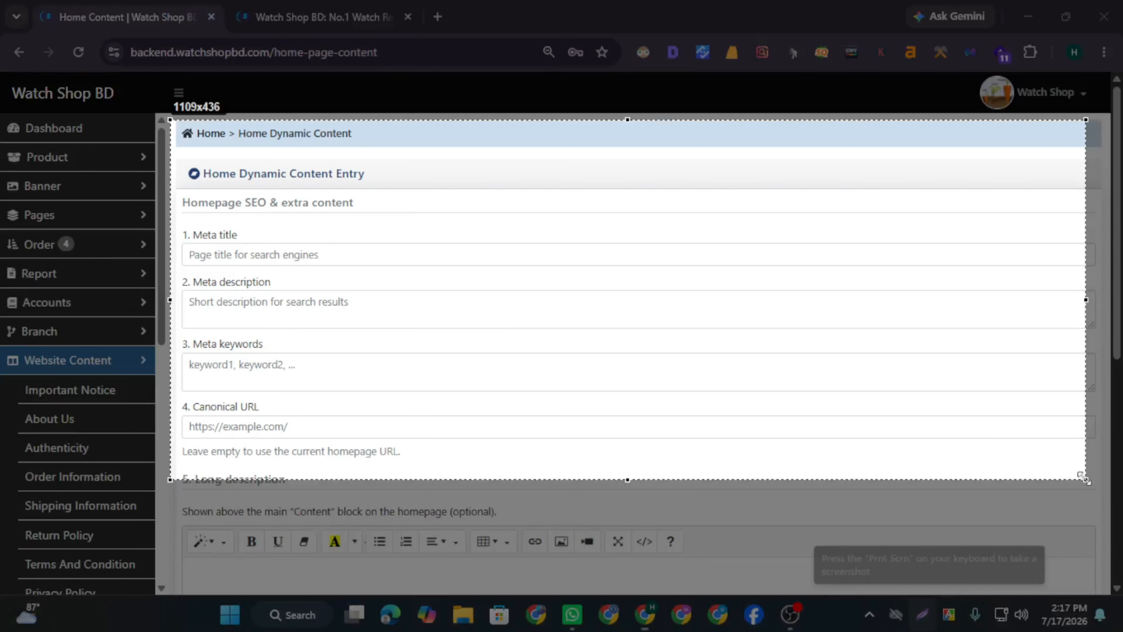
{"action": "left_click_drag", "start_coordinate": [1084, 479], "coordinate": [1111, 469]}
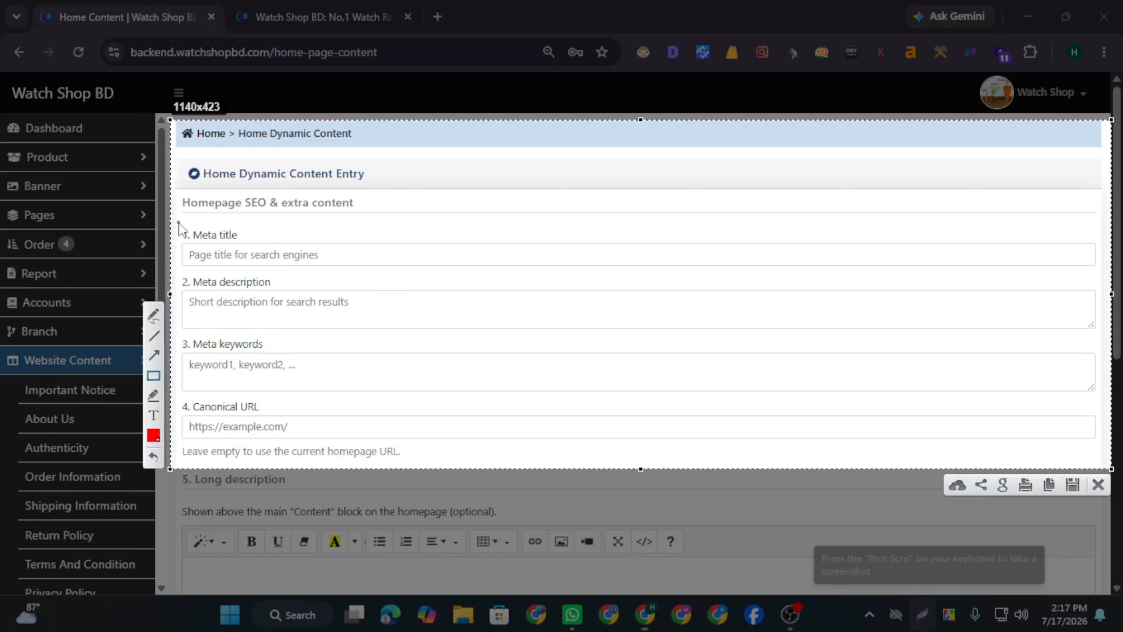
{"action": "left_click_drag", "start_coordinate": [179, 223], "coordinate": [602, 268]}
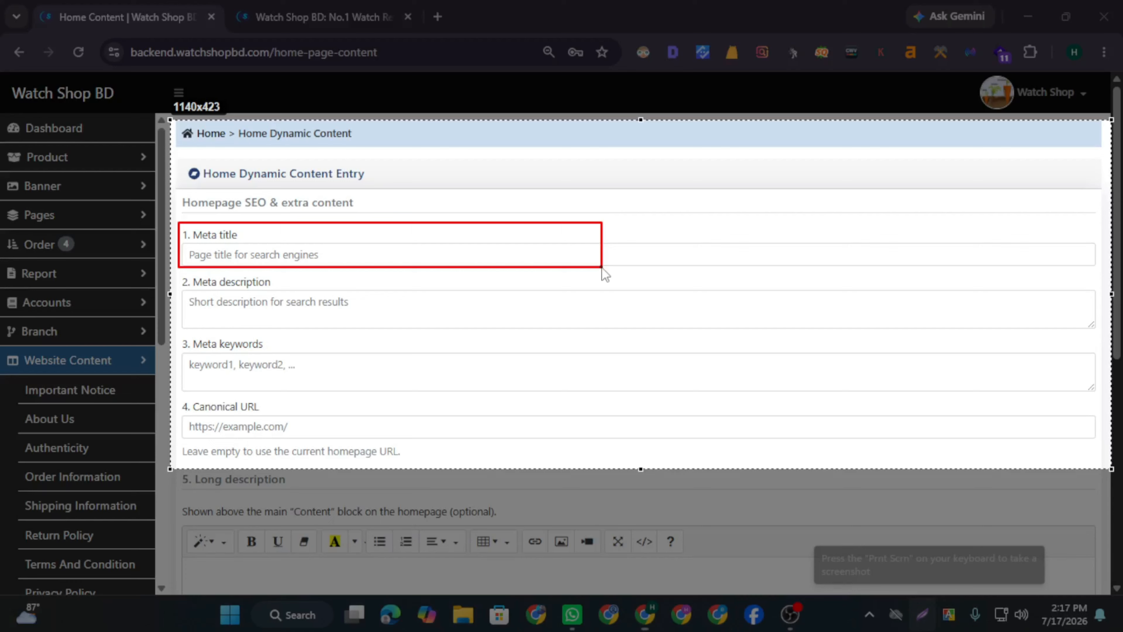
{"action": "left_click_drag", "start_coordinate": [180, 273], "coordinate": [367, 316]}
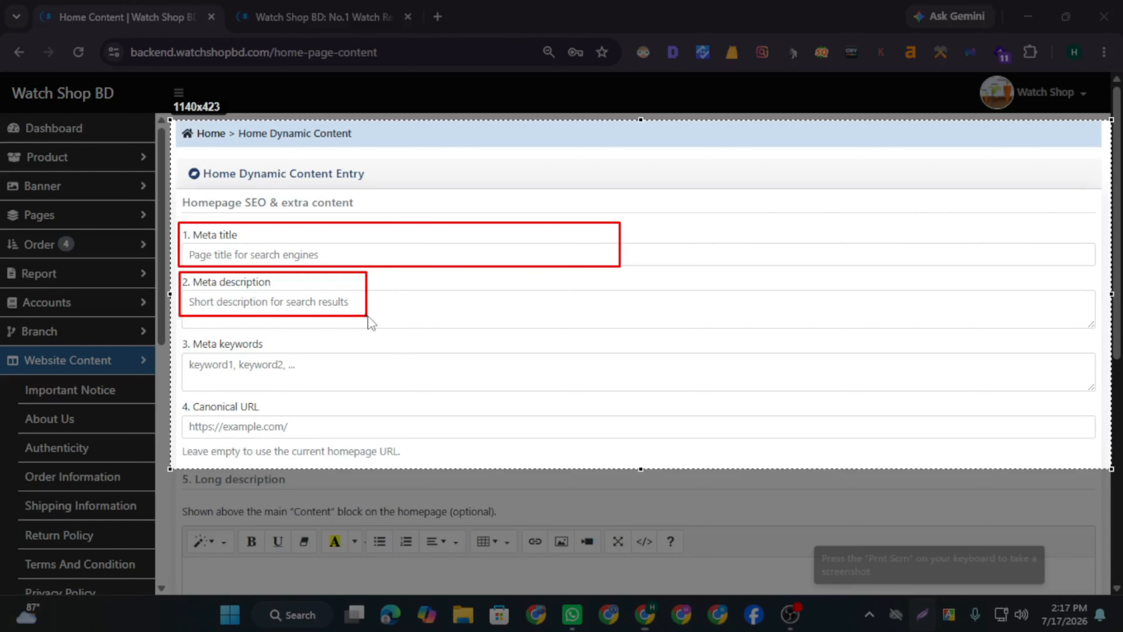
{"action": "left_click_drag", "start_coordinate": [368, 316], "coordinate": [639, 322]}
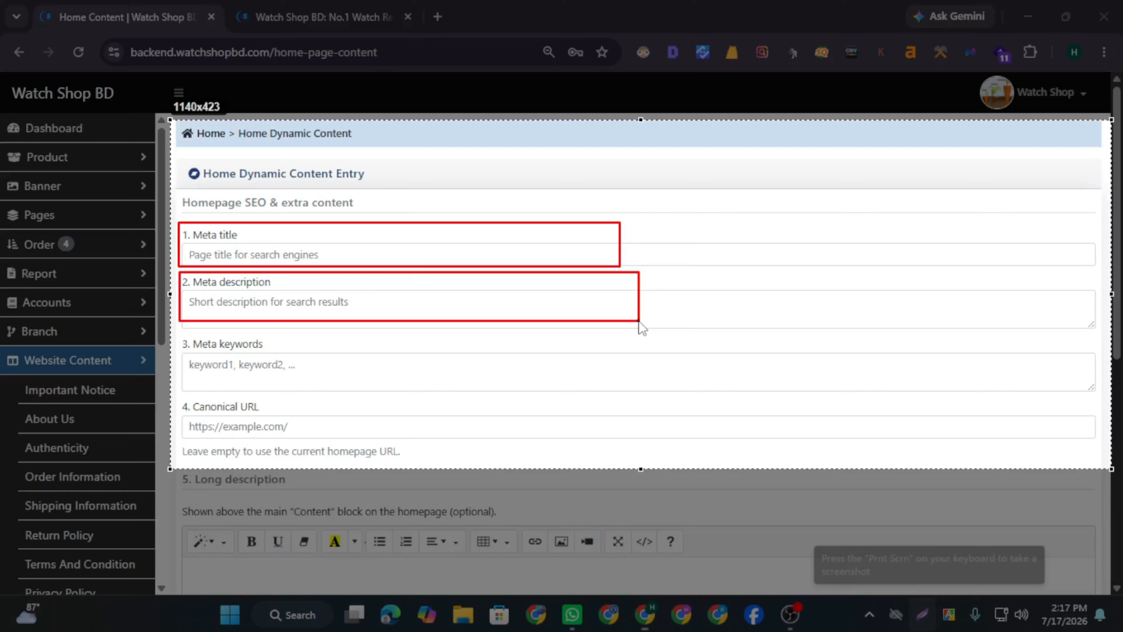
{"action": "left_click_drag", "start_coordinate": [639, 323], "coordinate": [638, 326]}
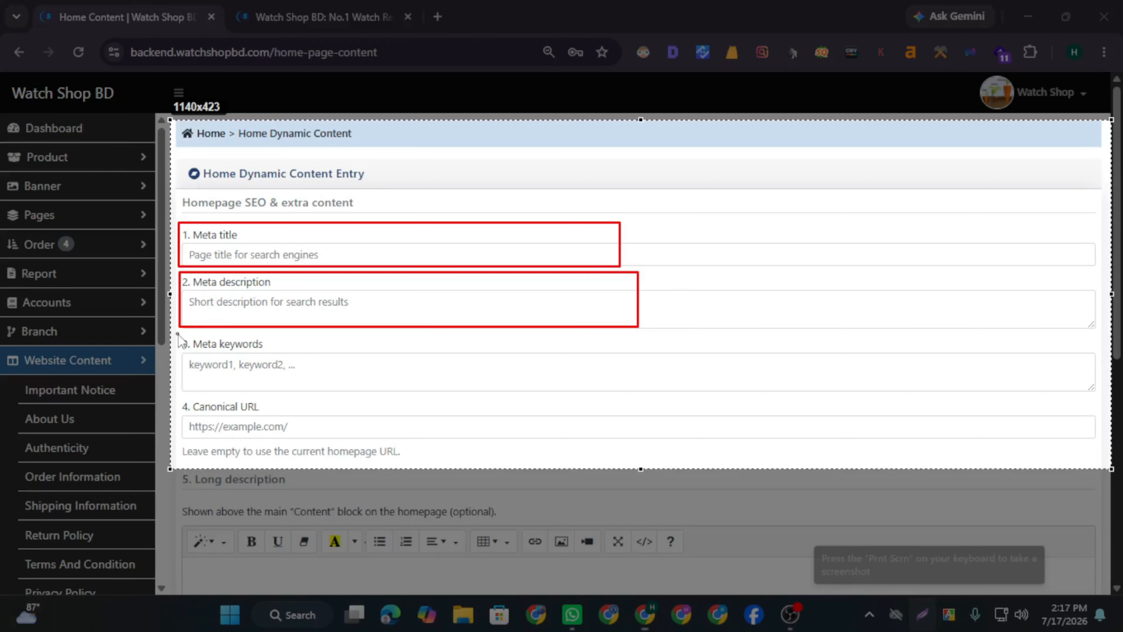
{"action": "left_click_drag", "start_coordinate": [179, 334], "coordinate": [714, 393]}
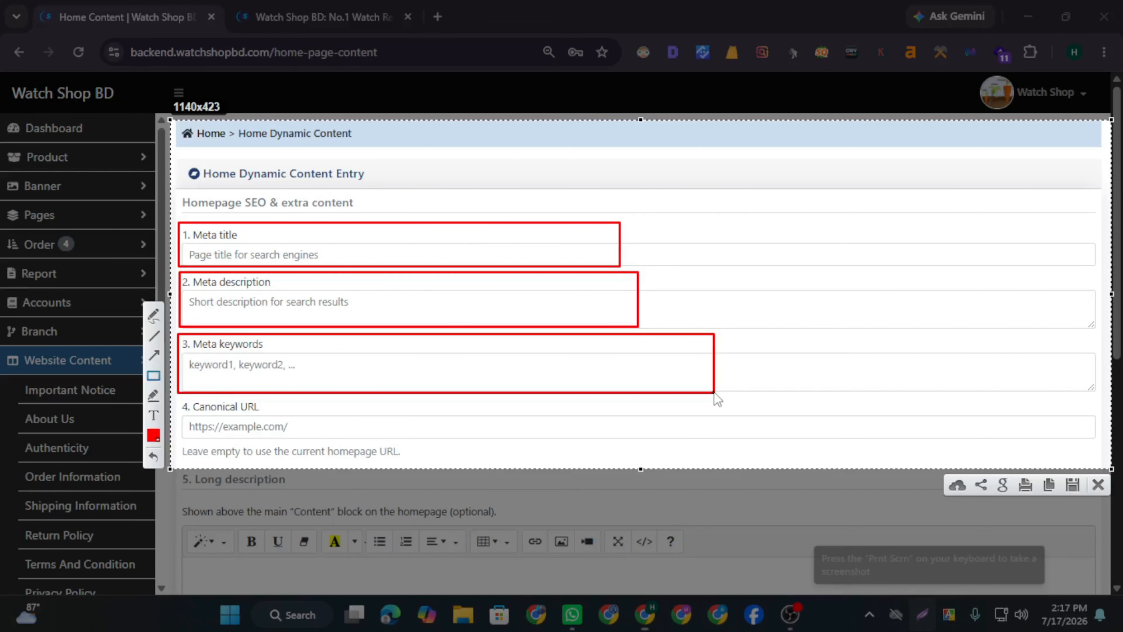
{"action": "left_click_drag", "start_coordinate": [177, 401], "coordinate": [762, 447]}
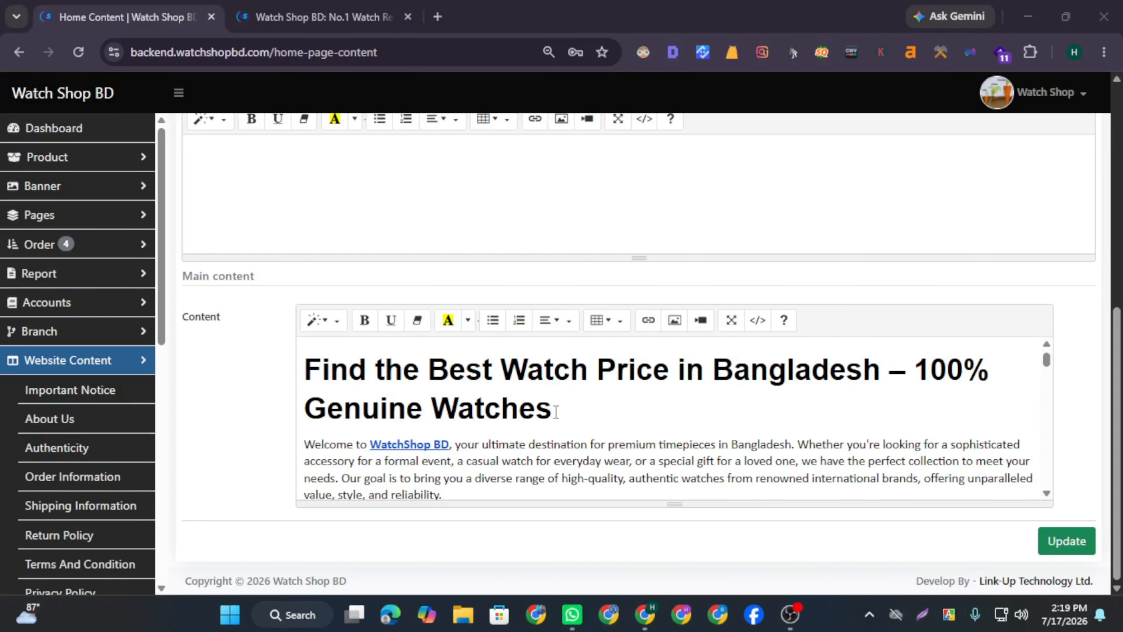
Read through the homepage's Main content text to its closing paragraph, and return to the start of the form
{"action": "scroll", "coordinate": [555, 411], "scroll_direction": "up", "scroll_amount": 1}
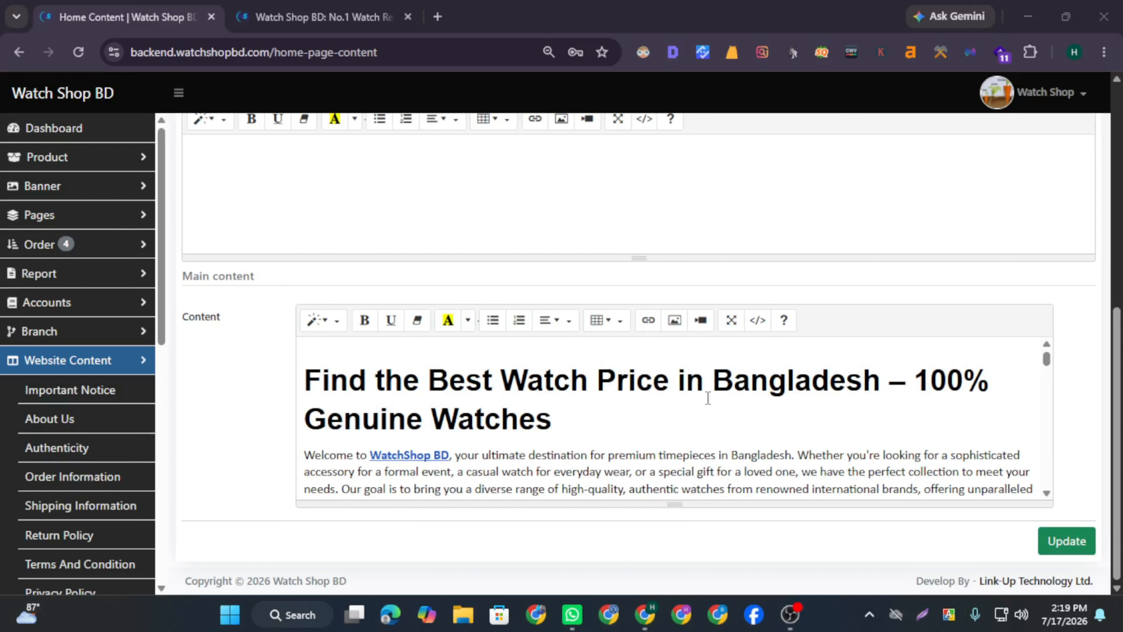
{"action": "scroll", "coordinate": [708, 398], "scroll_direction": "down", "scroll_amount": 1}
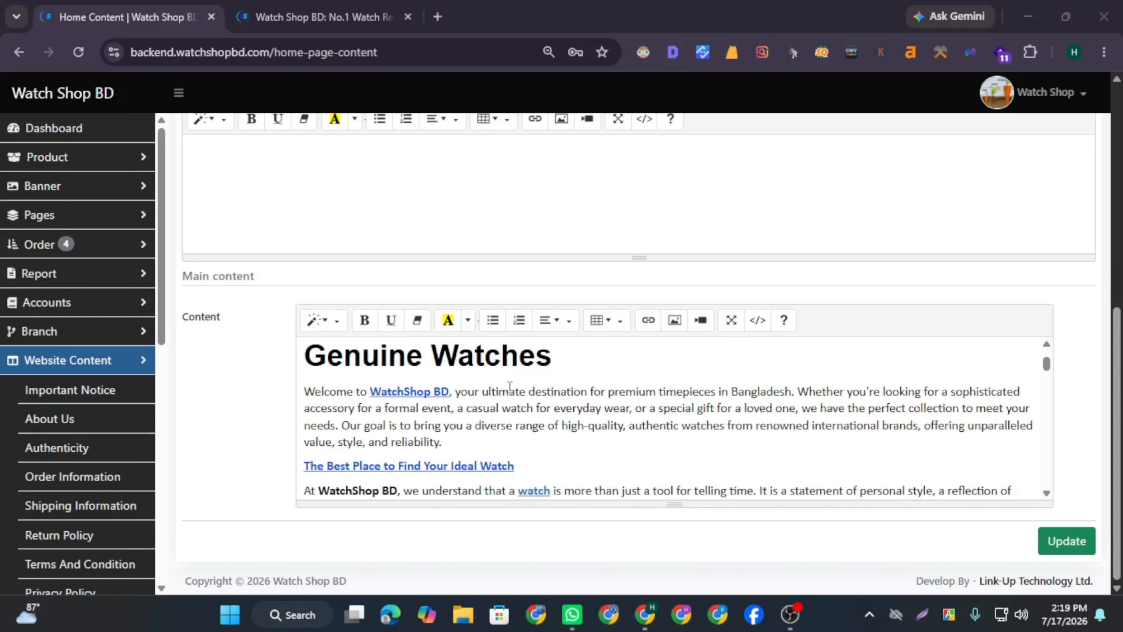
{"action": "scroll", "coordinate": [517, 394], "scroll_direction": "down", "scroll_amount": 1}
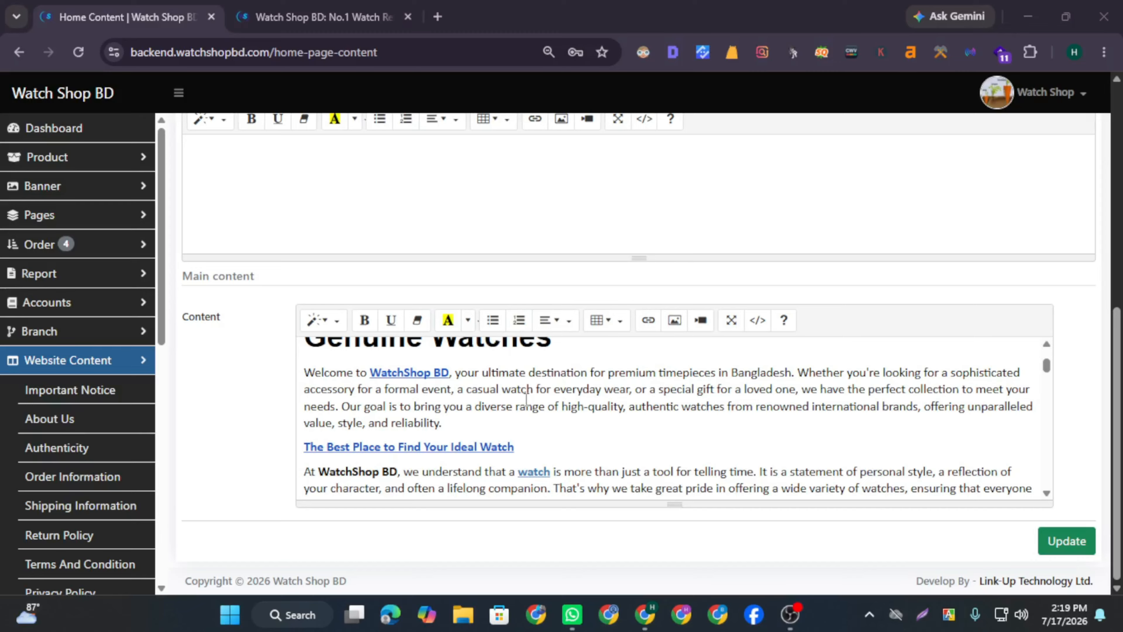
{"action": "scroll", "coordinate": [537, 401], "scroll_direction": "down", "scroll_amount": 15}
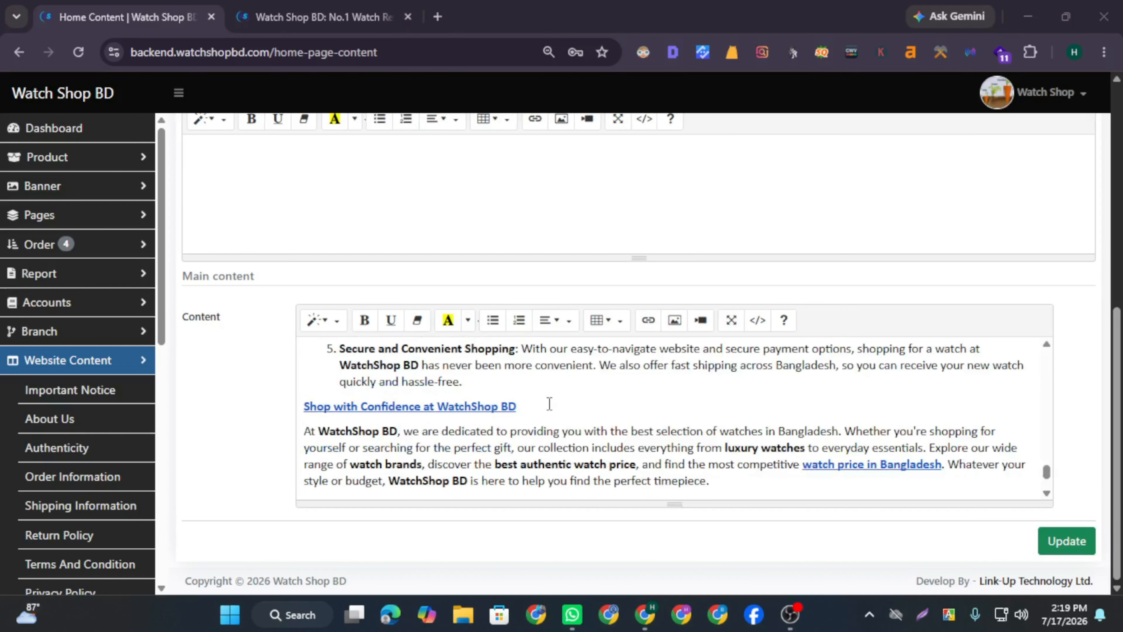
{"action": "scroll", "coordinate": [549, 403], "scroll_direction": "down", "scroll_amount": 2}
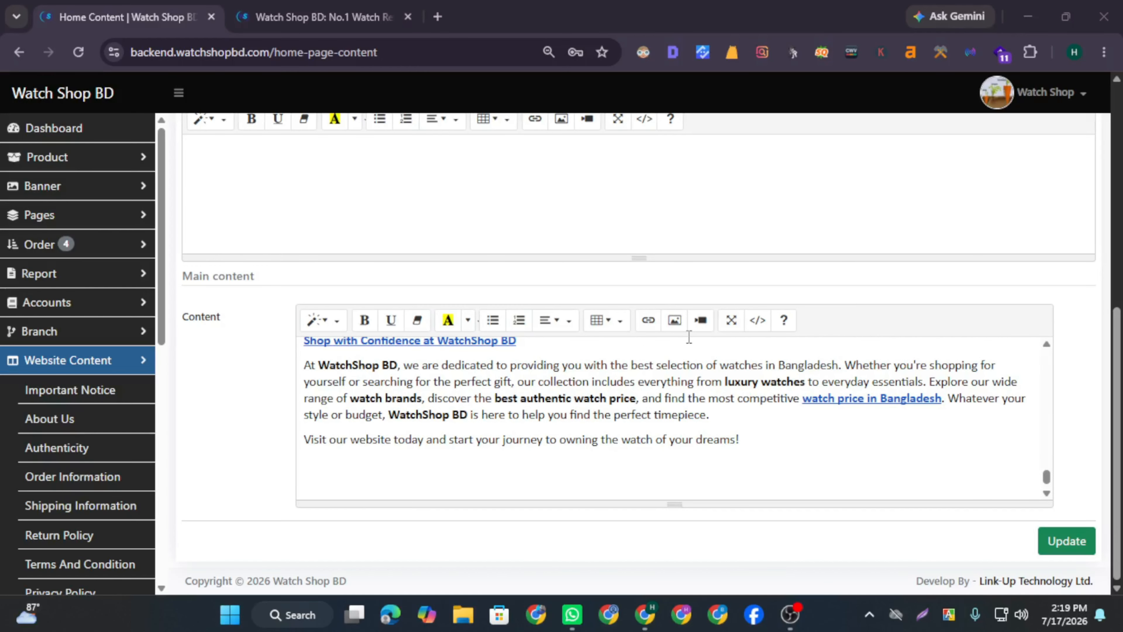
{"action": "scroll", "coordinate": [424, 277], "scroll_direction": "up", "scroll_amount": 10}
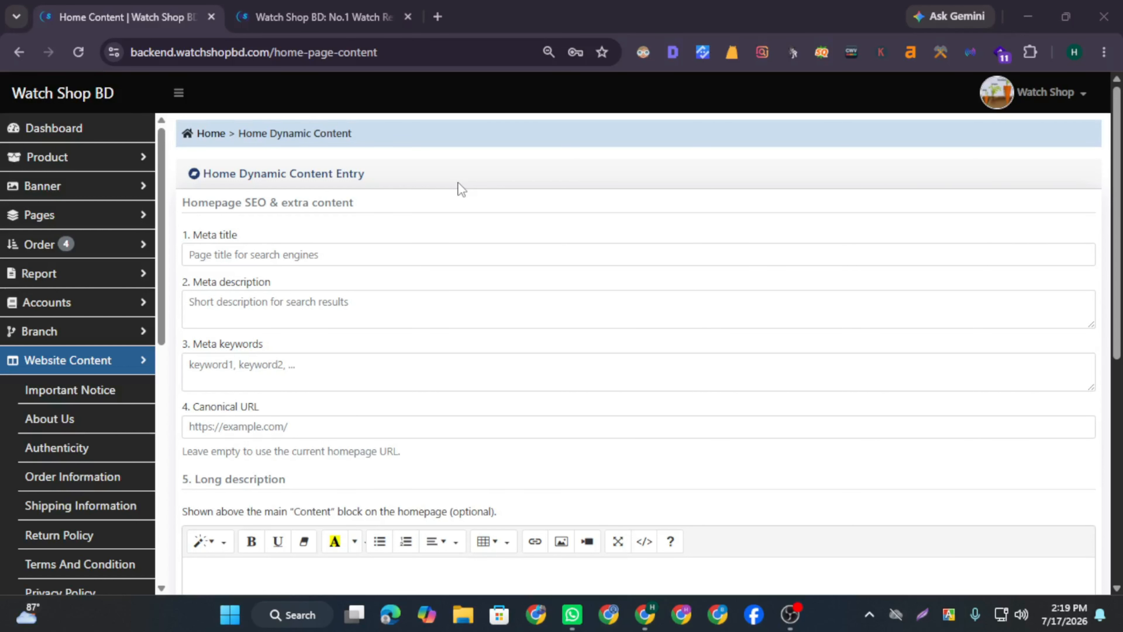
Glance at the storefront, and outline Add Category in red on a screenshot of the admin site's Product submenu
{"action": "key", "text": "ctrl+Tab"}
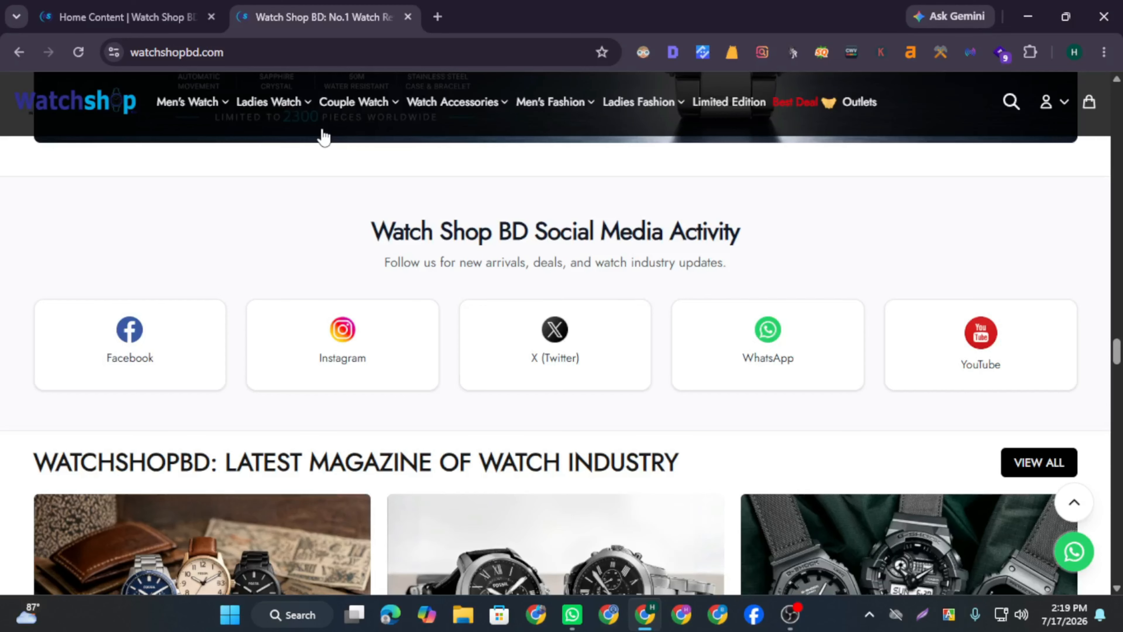
{"action": "key", "text": "ctrl+shift+Tab"}
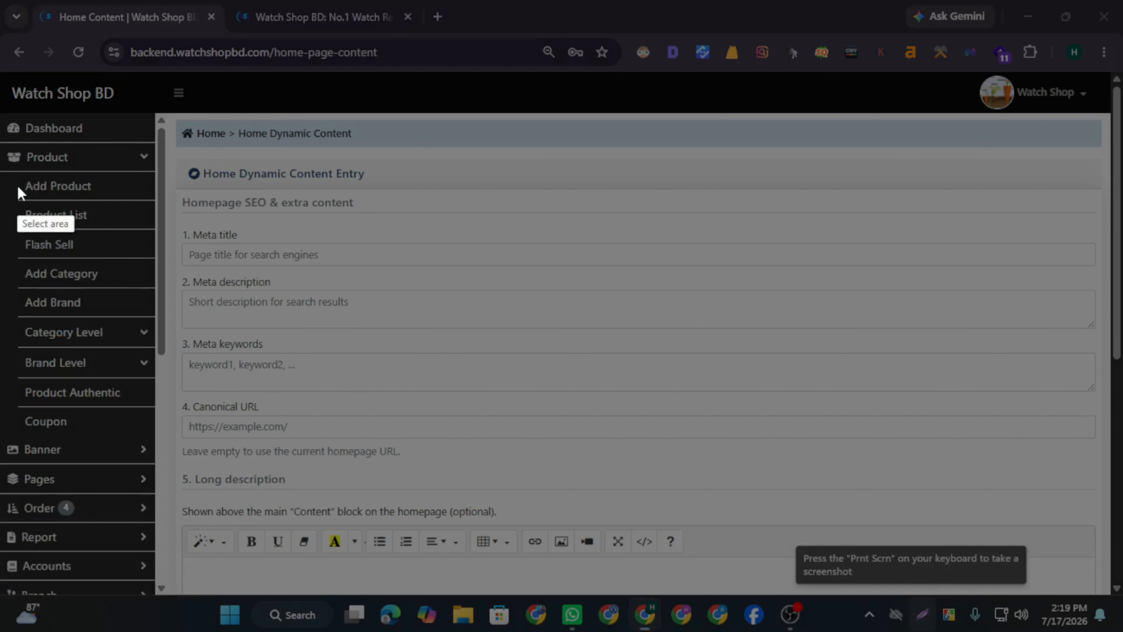
{"action": "left_click_drag", "start_coordinate": [2, 146], "coordinate": [159, 420]}
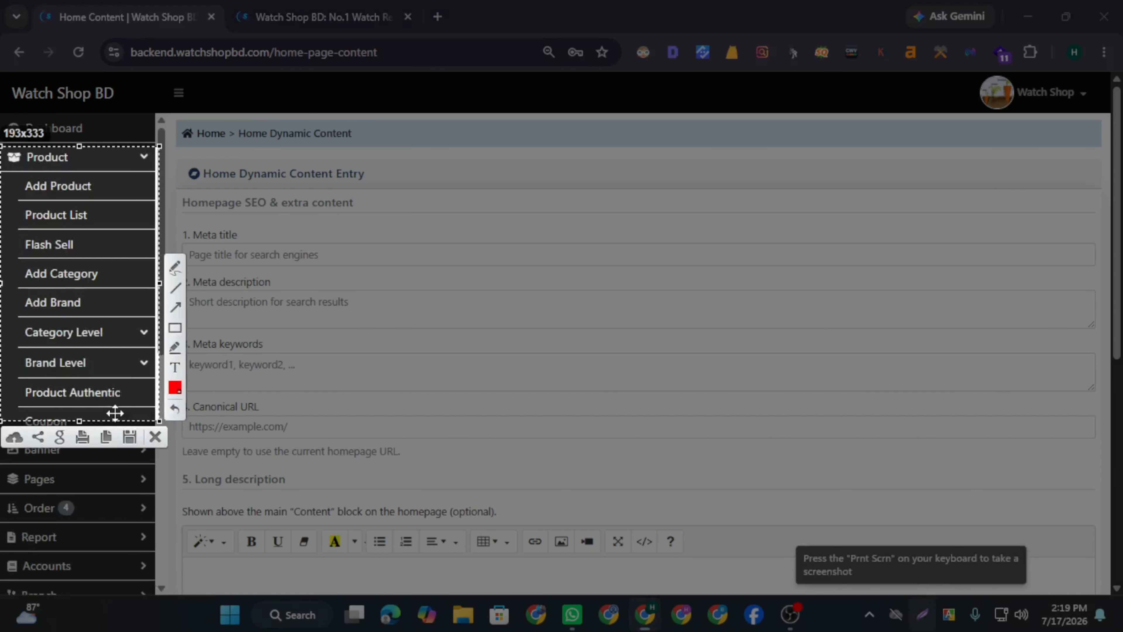
{"action": "left_click", "coordinate": [107, 438]}
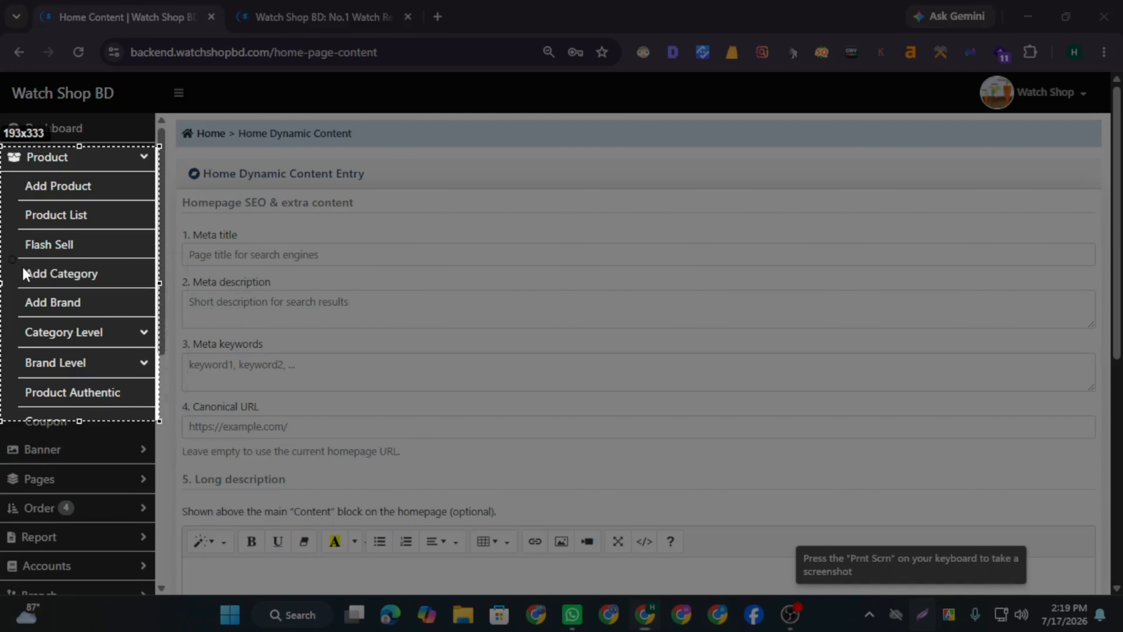
{"action": "left_click_drag", "start_coordinate": [23, 267], "coordinate": [141, 290]}
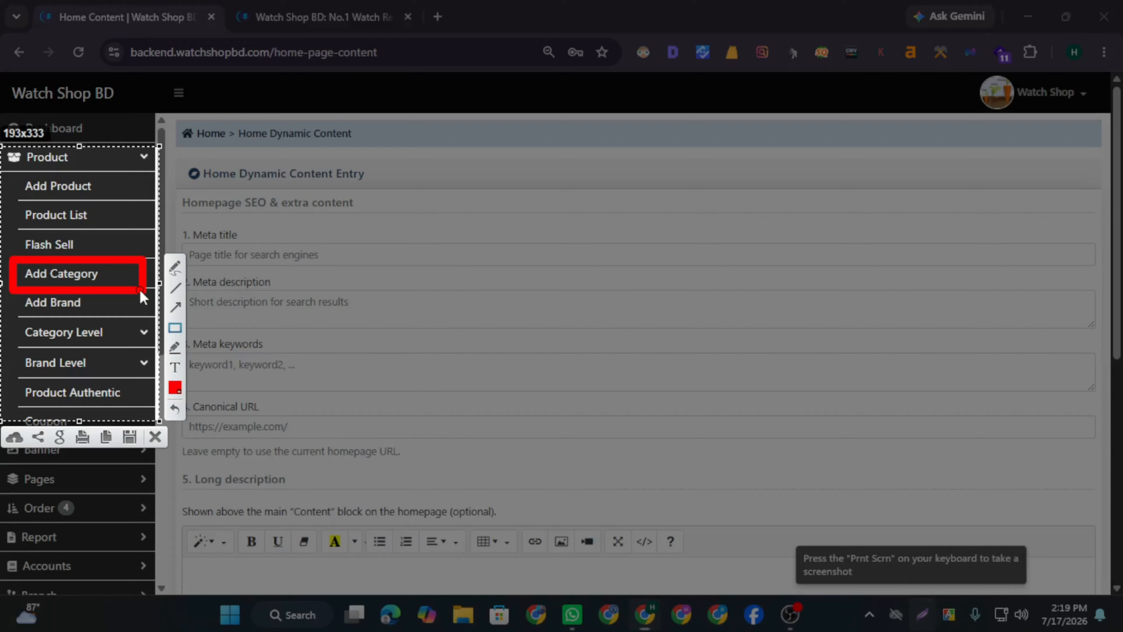
{"action": "key", "text": "Escape"}
Open Add Category and examine the Category Entry form's SEO URL / slug, Canonical URL and Meta Title fields
{"action": "left_click", "coordinate": [86, 273]}
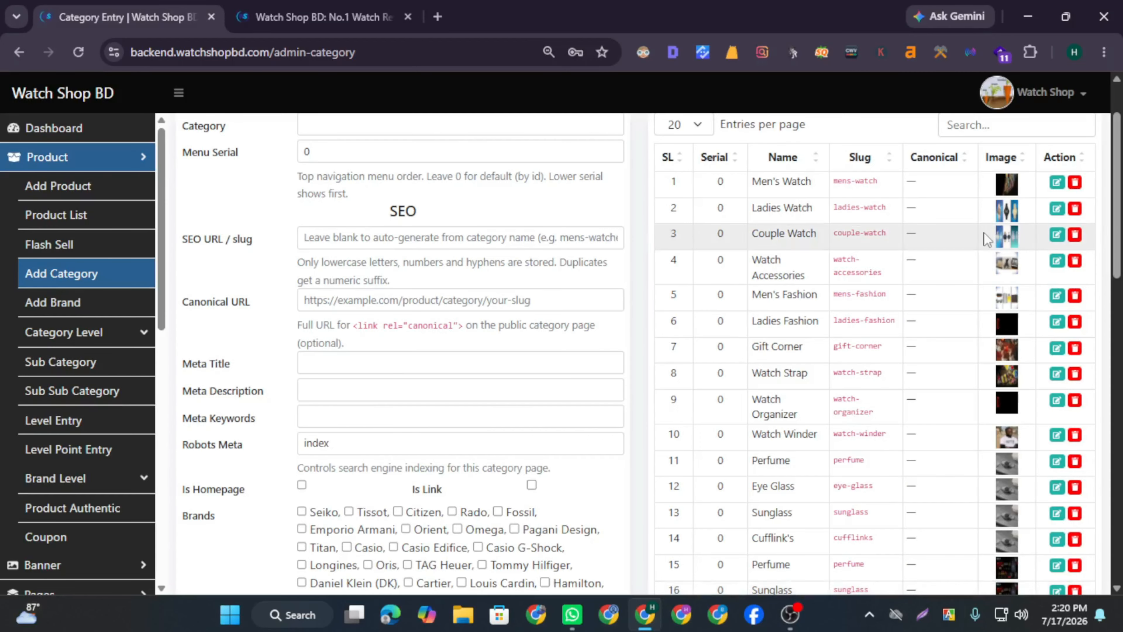
{"action": "scroll", "coordinate": [987, 241], "scroll_direction": "down", "scroll_amount": 2}
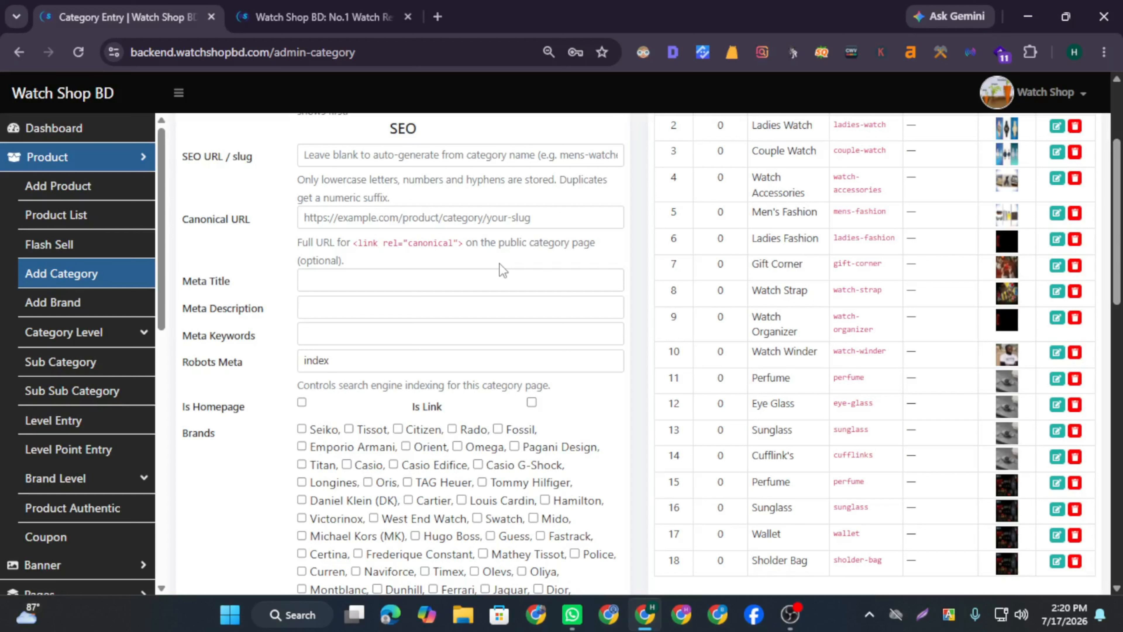
{"action": "scroll", "coordinate": [503, 270], "scroll_direction": "up", "scroll_amount": 2}
{"action": "left_click", "coordinate": [334, 239]}
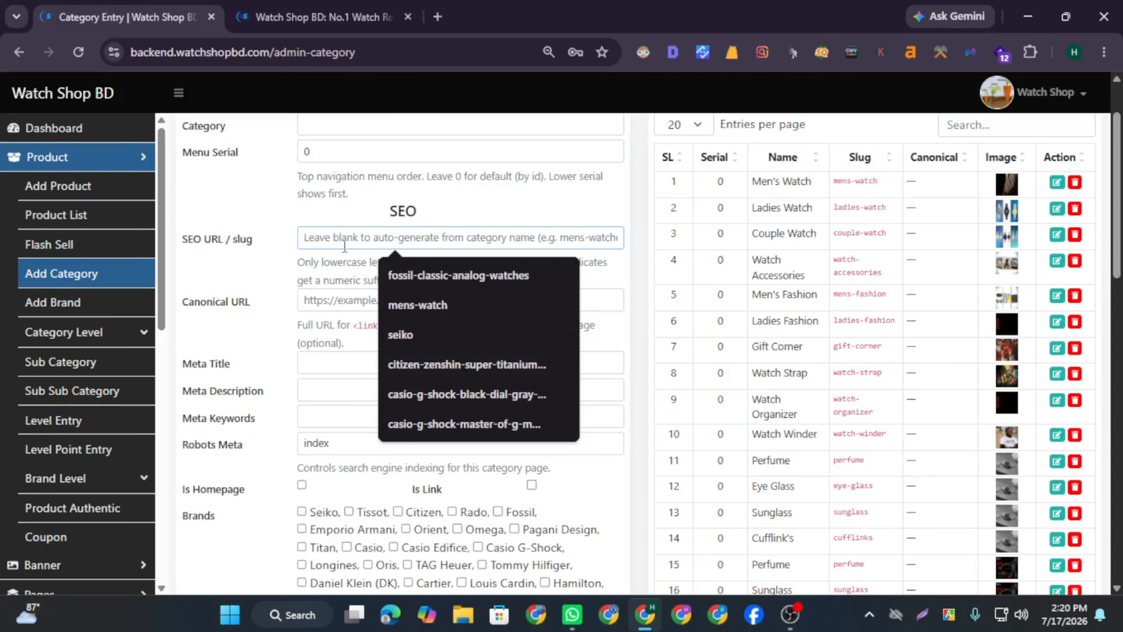
{"action": "scroll", "coordinate": [345, 239], "scroll_direction": "down", "scroll_amount": 2}
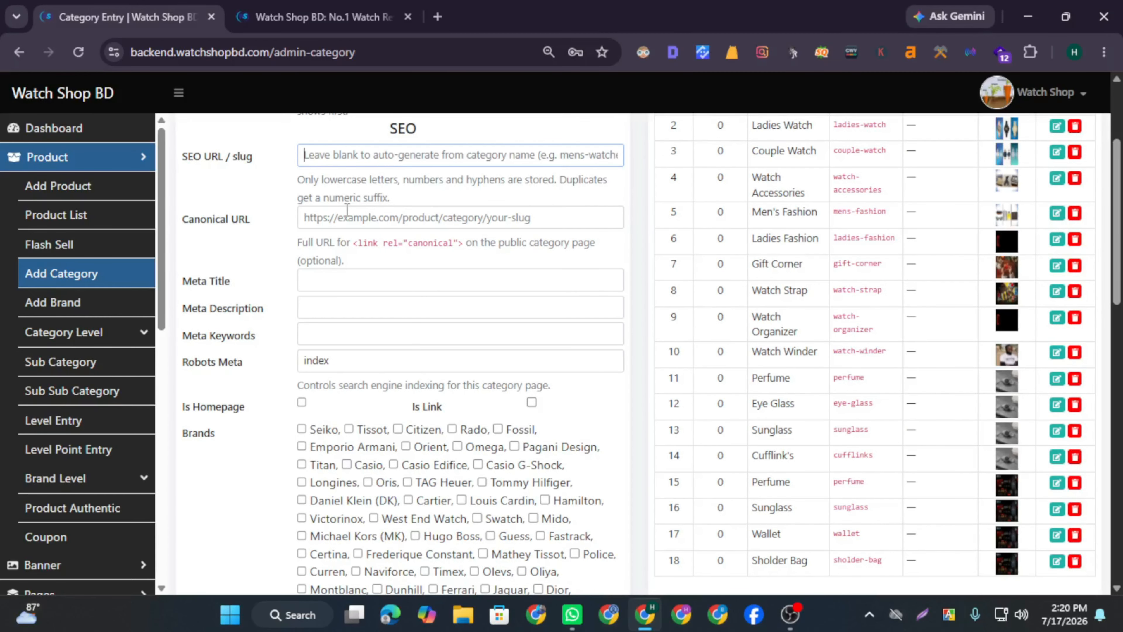
{"action": "left_click", "coordinate": [351, 217]}
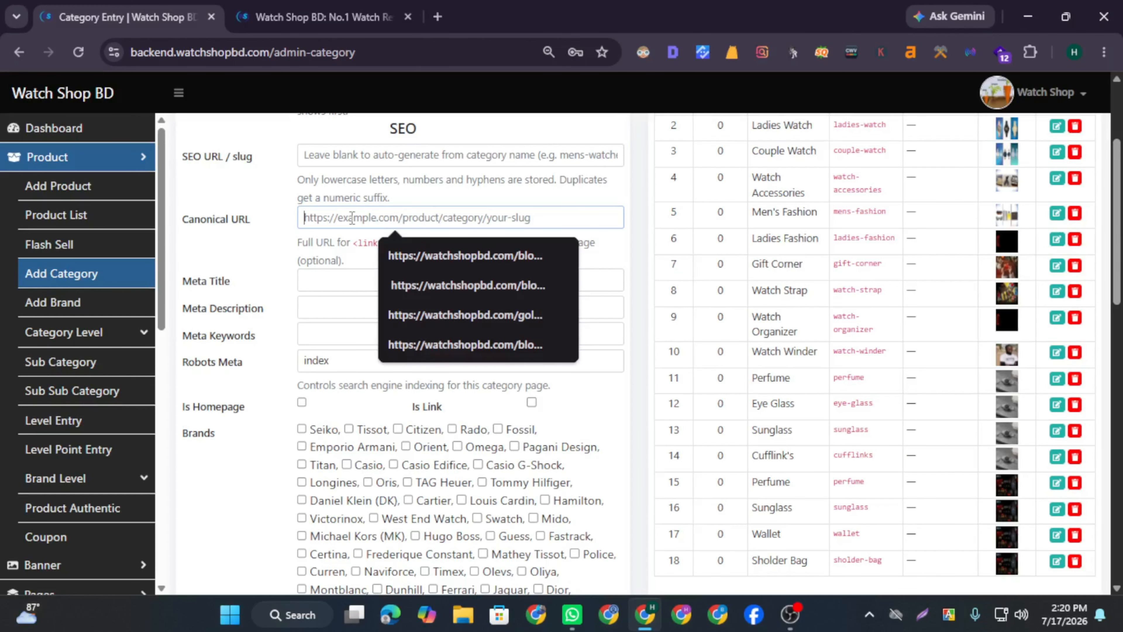
{"action": "left_click", "coordinate": [318, 280]}
{"action": "scroll", "coordinate": [318, 271], "scroll_direction": "up", "scroll_amount": 3}
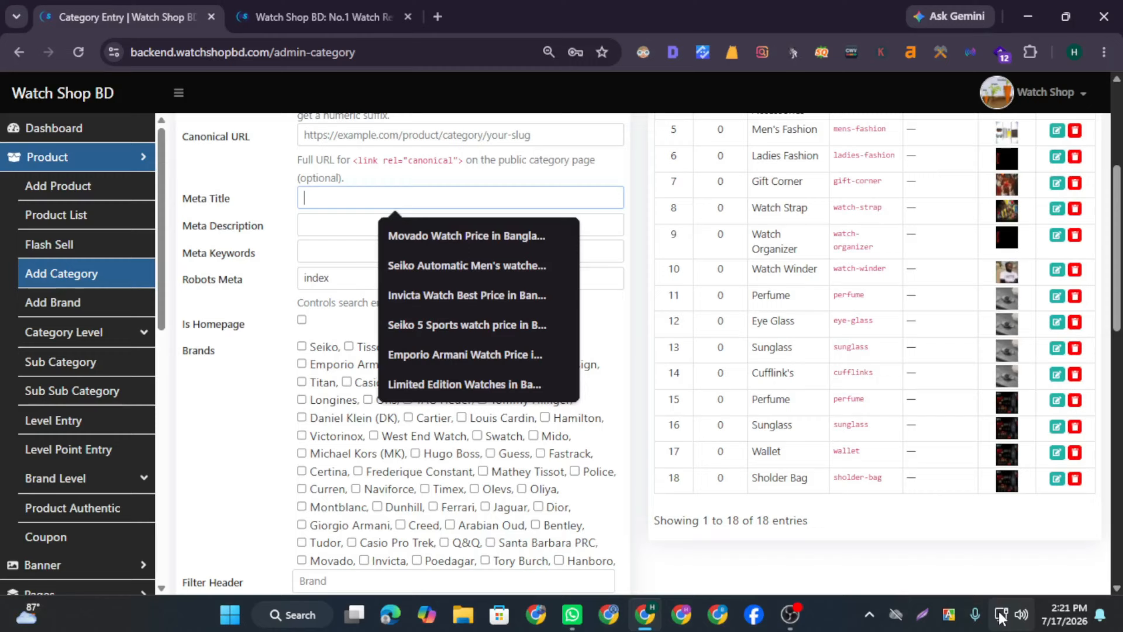
Capture the category form's area from Meta Title down to the brand checkboxes in a screenshot for annotation
{"action": "left_click", "coordinate": [1002, 615]}
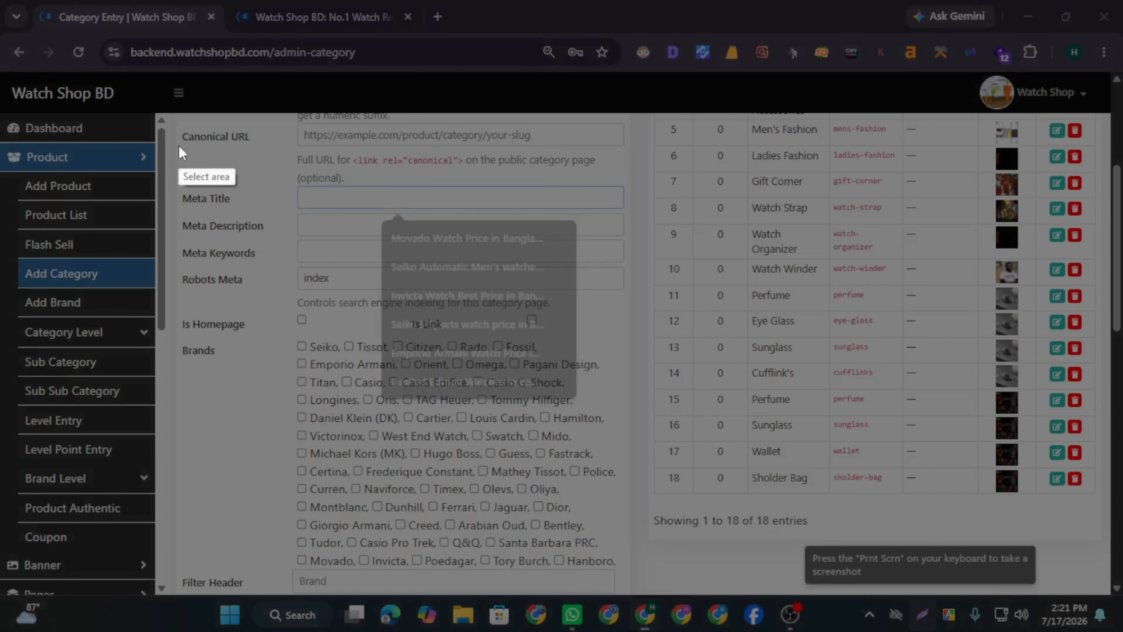
{"action": "left_click_drag", "start_coordinate": [173, 159], "coordinate": [704, 409]}
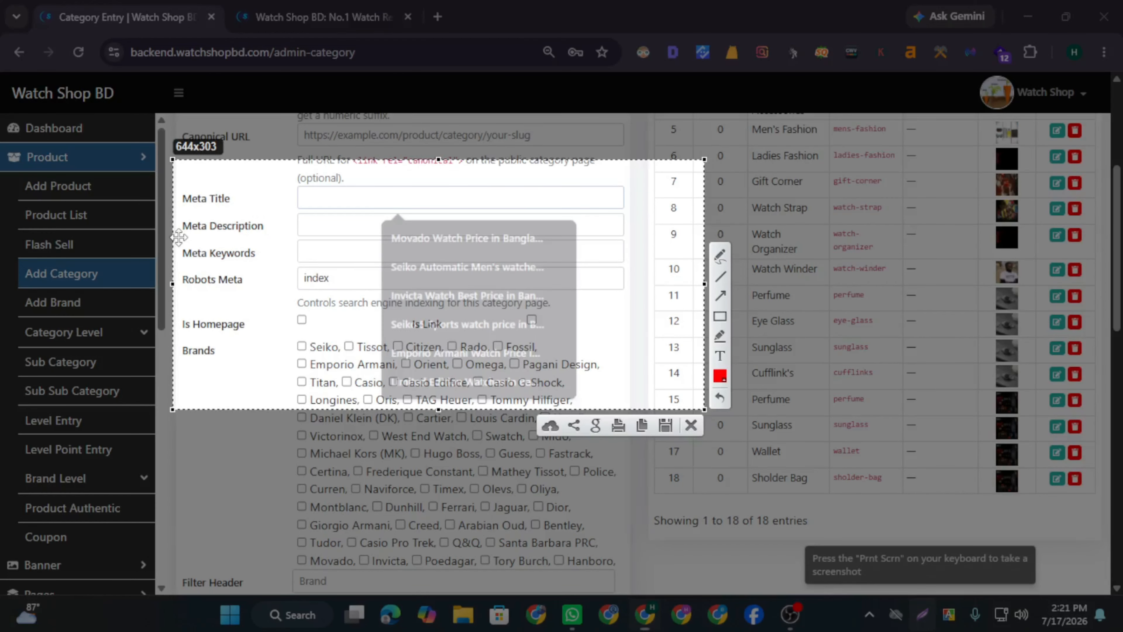
{"action": "key", "text": "ctrl+c"}
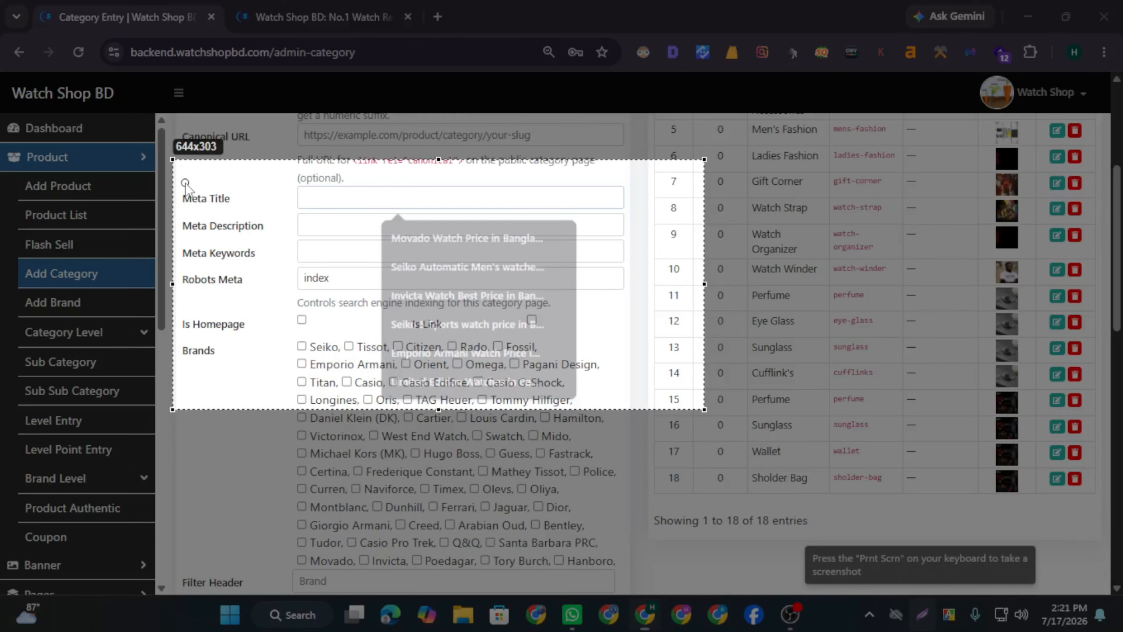
Check the Robots Meta options, keeping index, and review the category form's Brands, Image, FAQ Section and Long description fields
{"action": "left_click", "coordinate": [351, 278]}
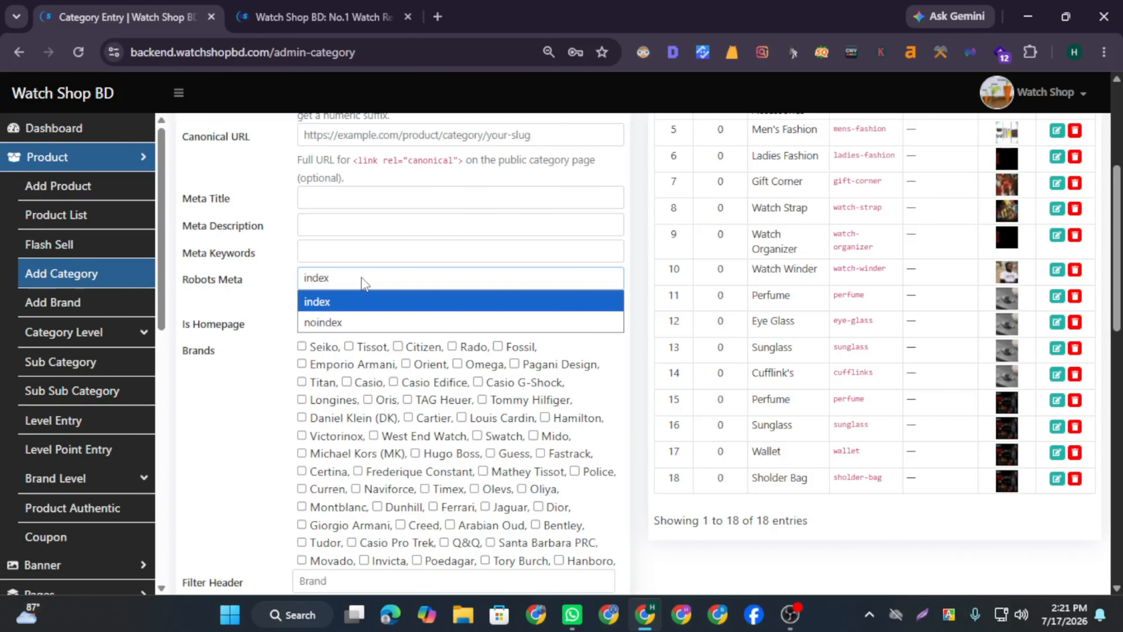
{"action": "left_click", "coordinate": [369, 283]}
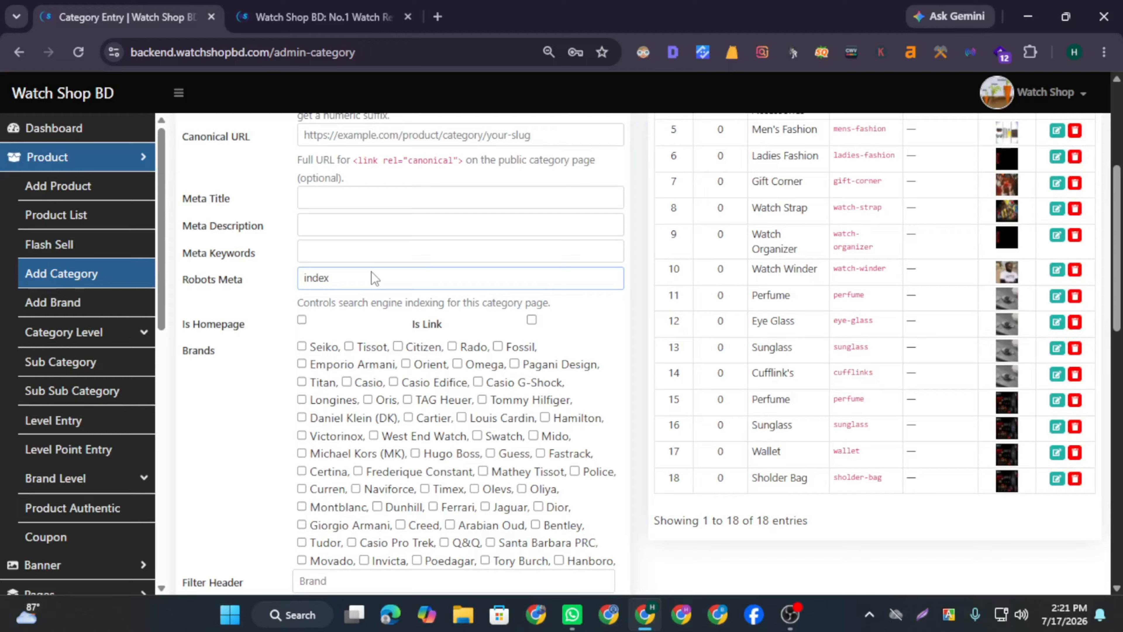
{"action": "scroll", "coordinate": [372, 272], "scroll_direction": "down", "scroll_amount": 15}
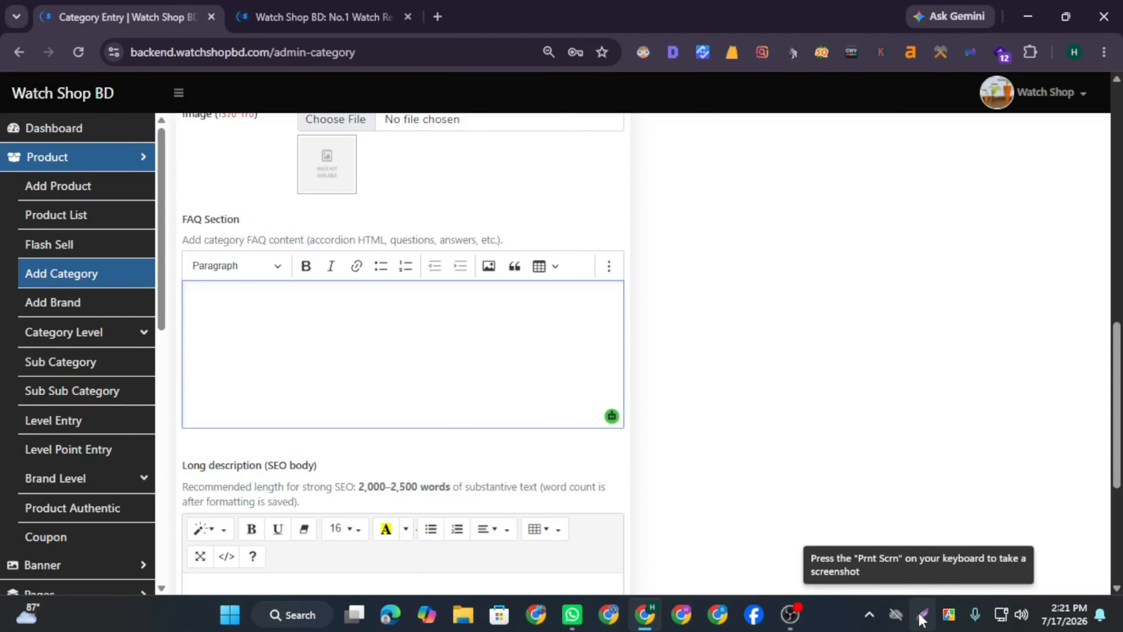
{"action": "scroll", "coordinate": [303, 356], "scroll_direction": "down", "scroll_amount": 5}
{"action": "left_click", "coordinate": [303, 357]}
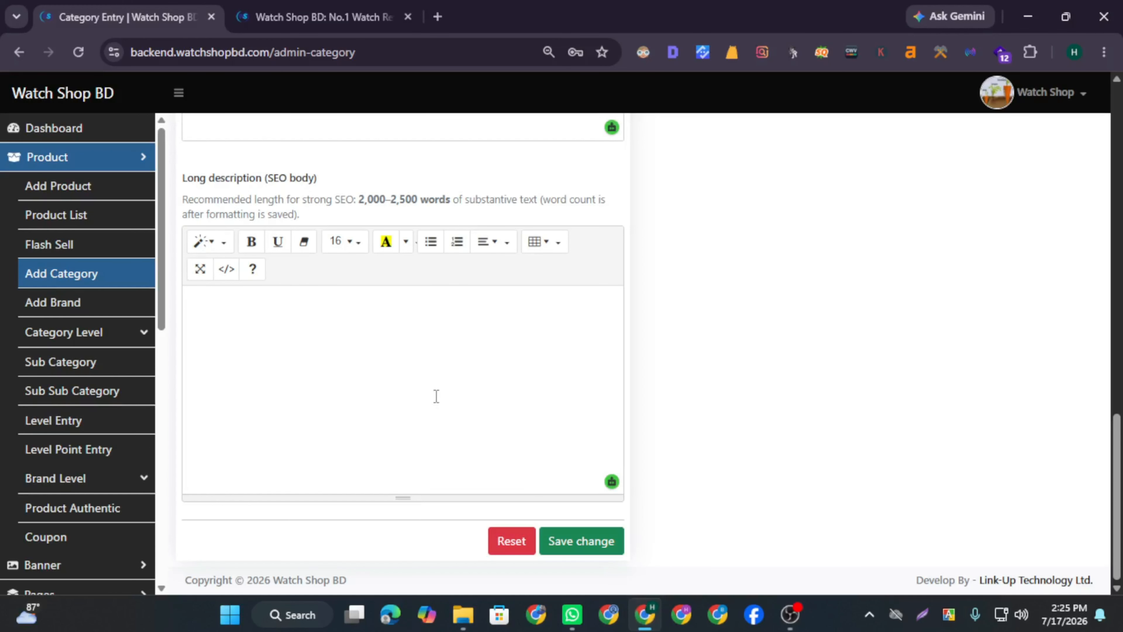
{"action": "scroll", "coordinate": [436, 396], "scroll_direction": "up", "scroll_amount": 8}
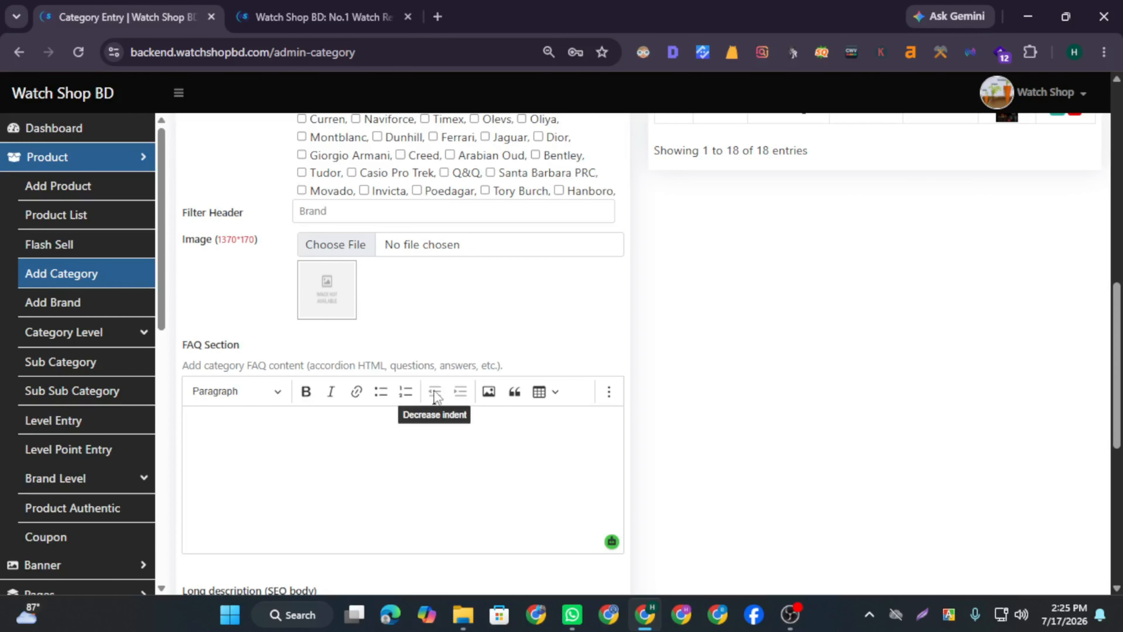
{"action": "scroll", "coordinate": [431, 389], "scroll_direction": "up", "scroll_amount": 10}
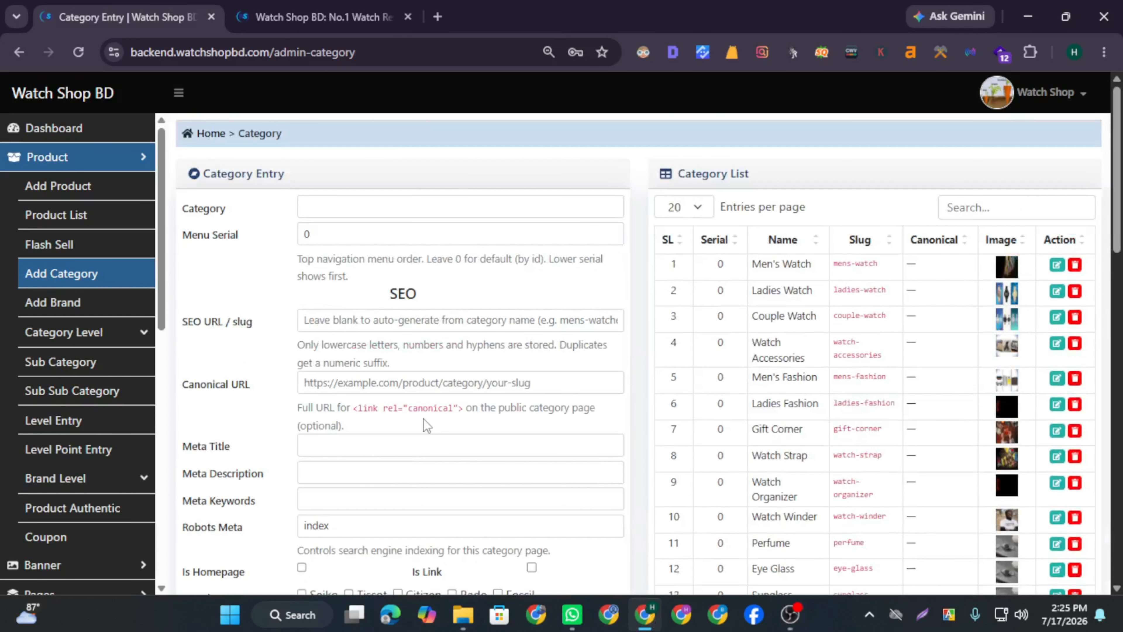
{"action": "scroll", "coordinate": [427, 420], "scroll_direction": "down", "scroll_amount": 5}
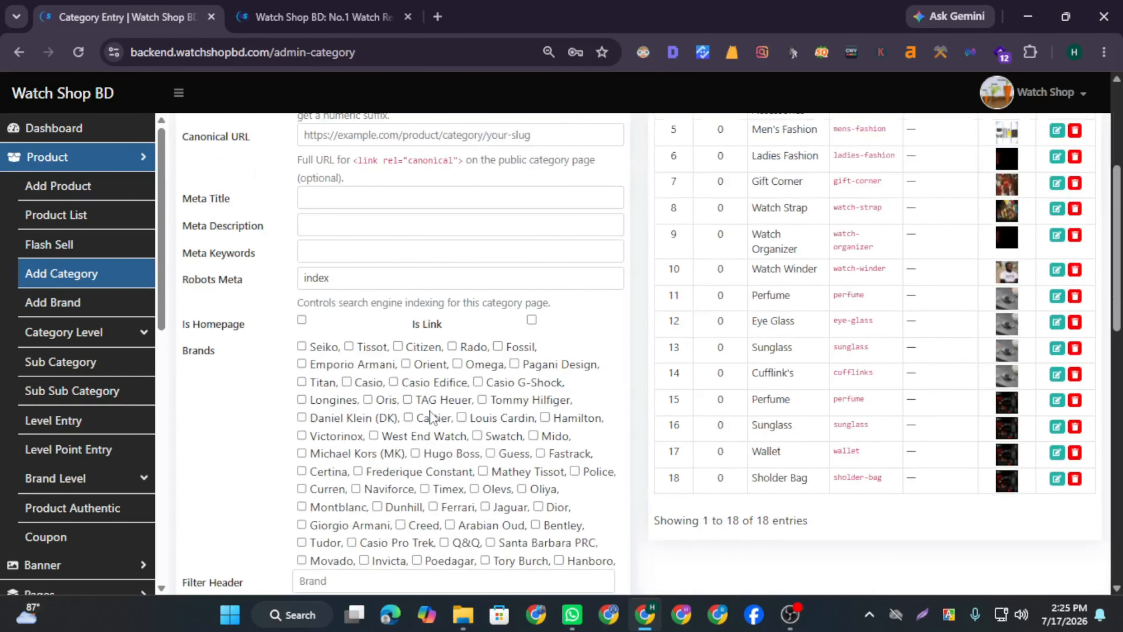
Open Add Brand and examine the Brand Entry form's SEO URL / slug, Canonical URL, meta and Robots Meta fields
{"action": "scroll", "coordinate": [431, 416], "scroll_direction": "up", "scroll_amount": 5}
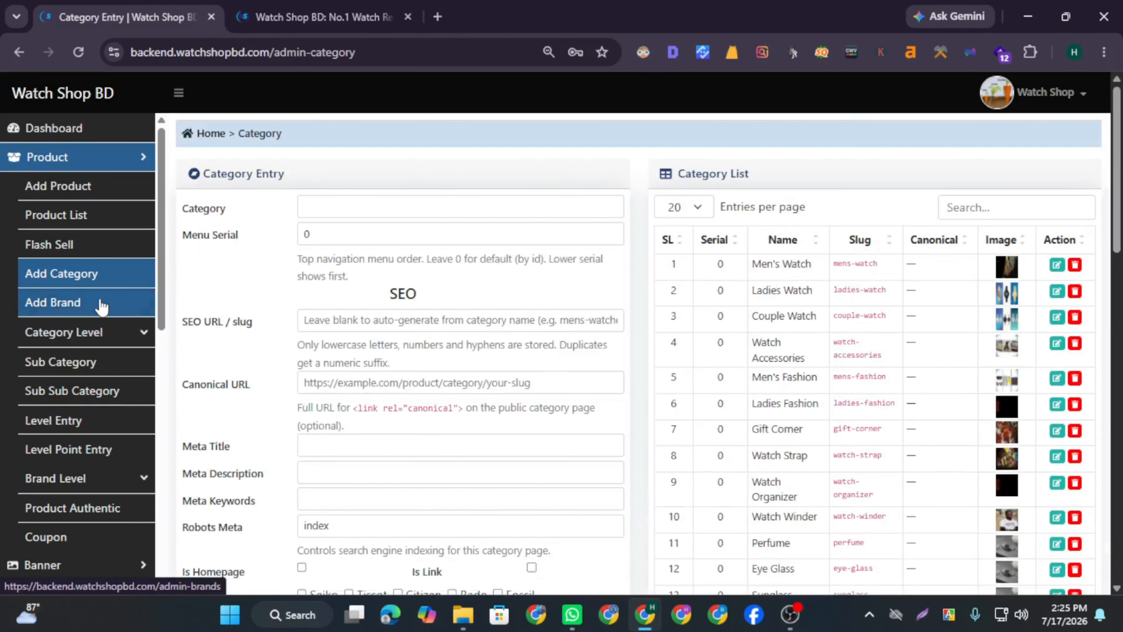
{"action": "left_click", "coordinate": [102, 306]}
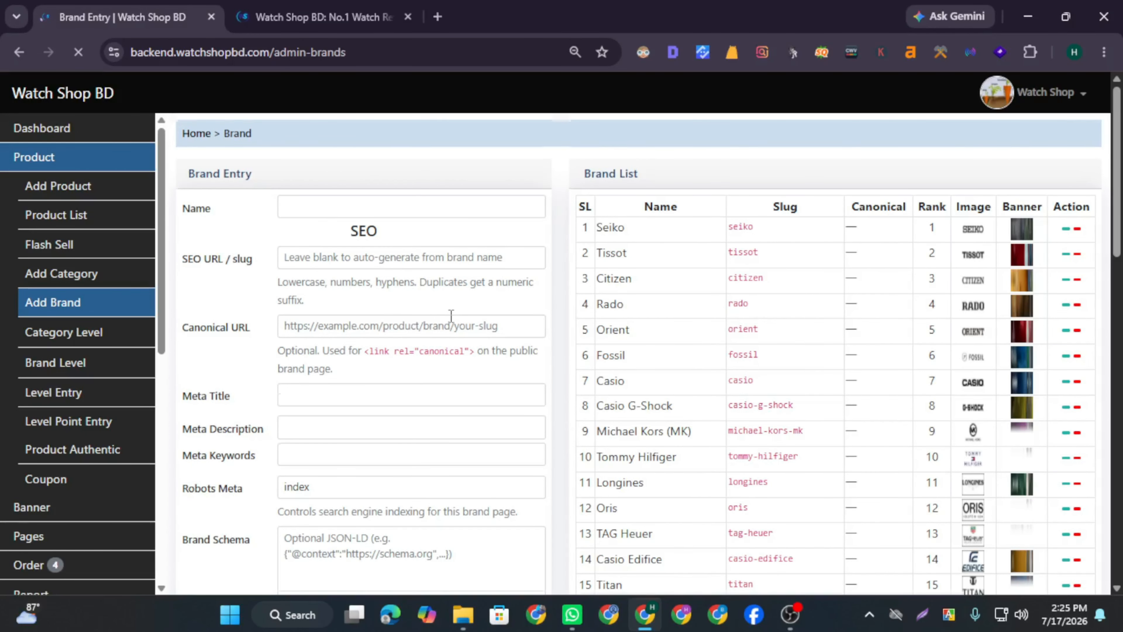
{"action": "scroll", "coordinate": [398, 347], "scroll_direction": "down", "scroll_amount": 8}
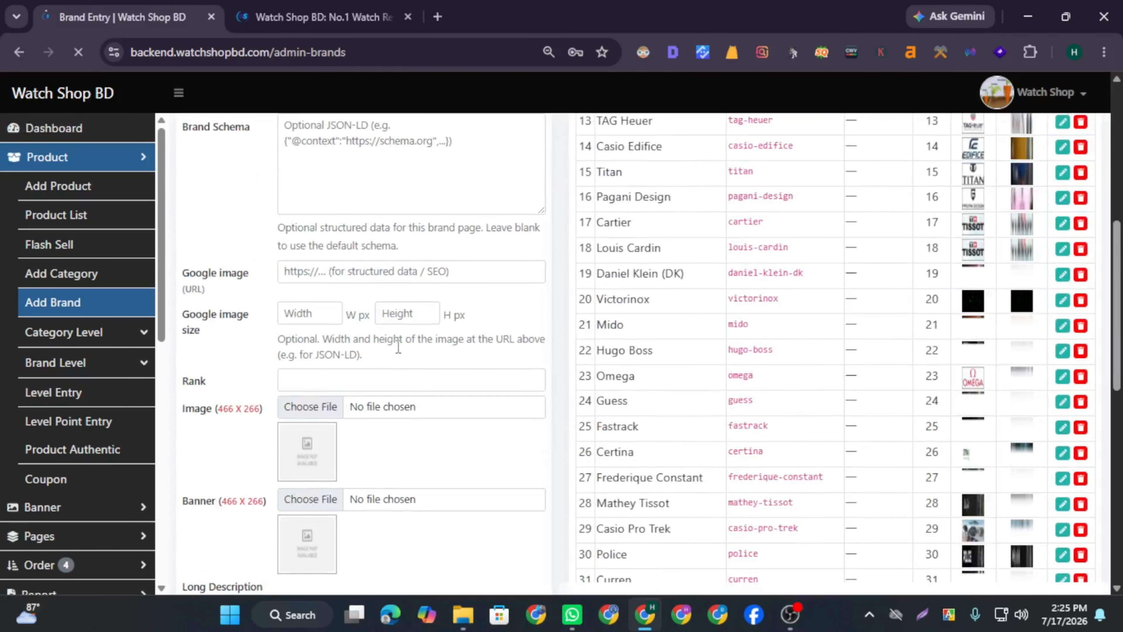
{"action": "scroll", "coordinate": [182, 276], "scroll_direction": "up", "scroll_amount": 8}
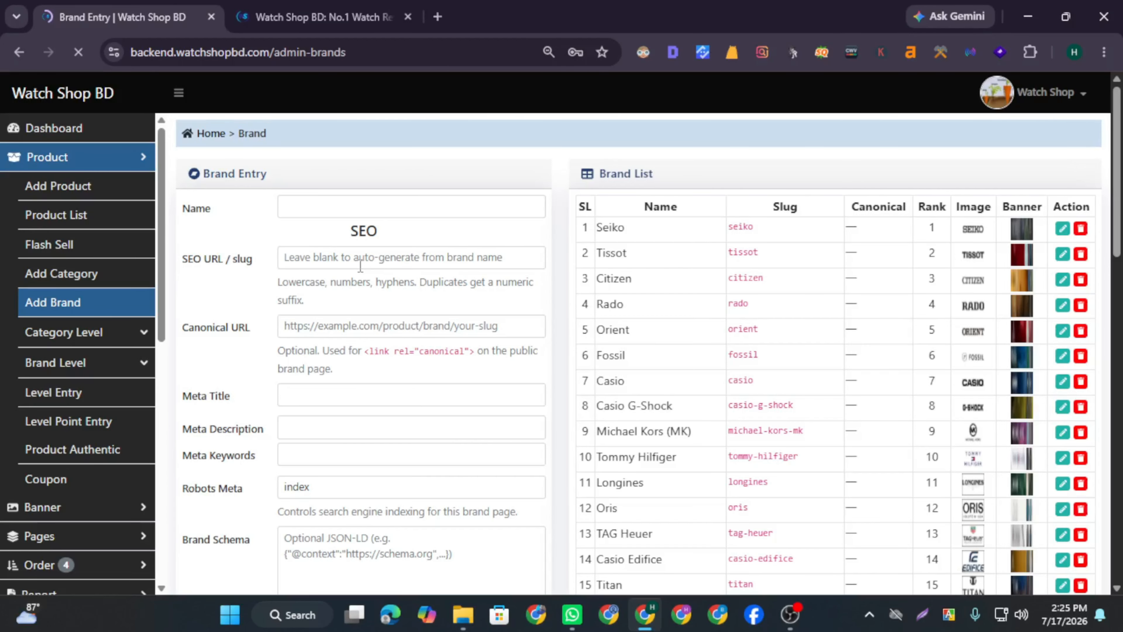
{"action": "scroll", "coordinate": [327, 233], "scroll_direction": "down", "scroll_amount": 4}
{"action": "scroll", "coordinate": [326, 233], "scroll_direction": "down", "scroll_amount": 2}
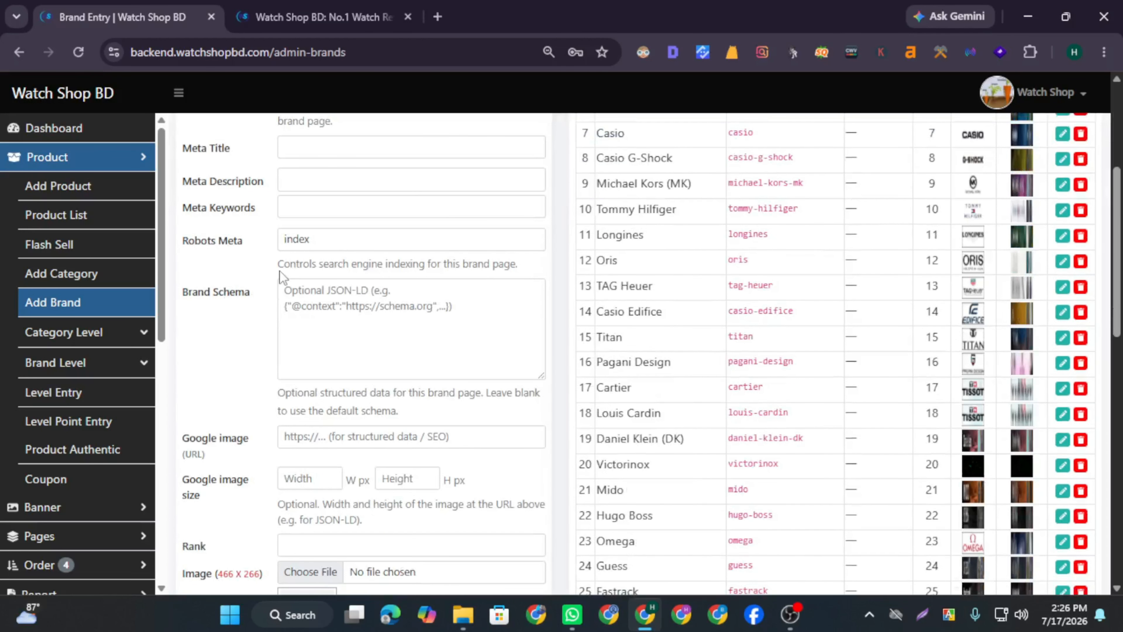
Review the brand form's Brand Schema, Google image, Image, Banner, Long Description and FAQ Section fields
{"action": "scroll", "coordinate": [309, 252], "scroll_direction": "down", "scroll_amount": 2}
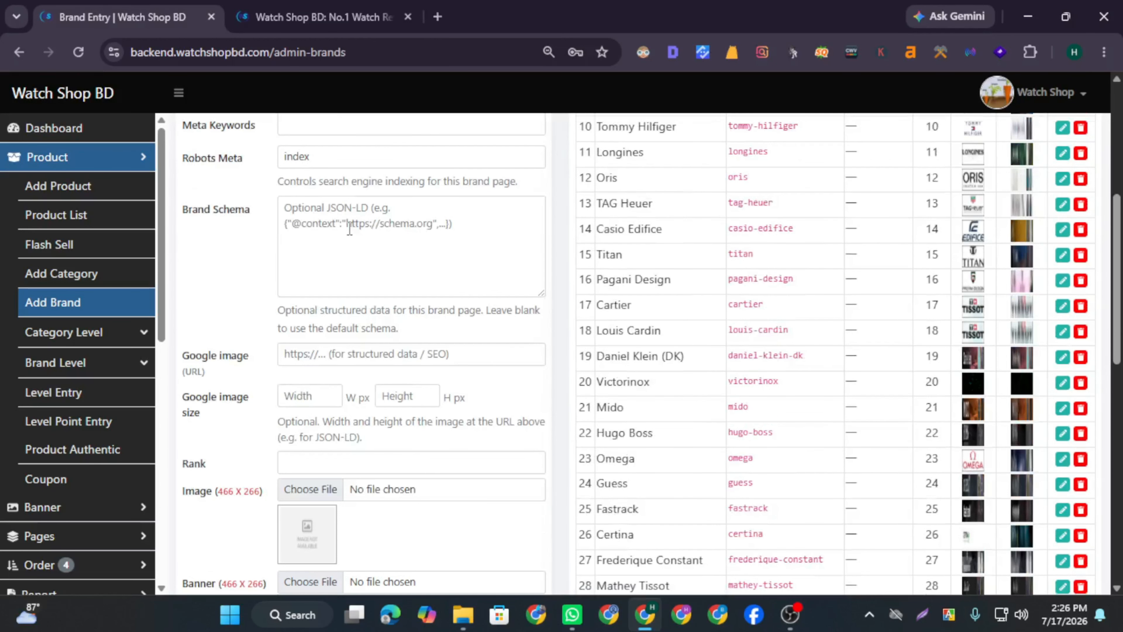
{"action": "left_click", "coordinate": [350, 231]}
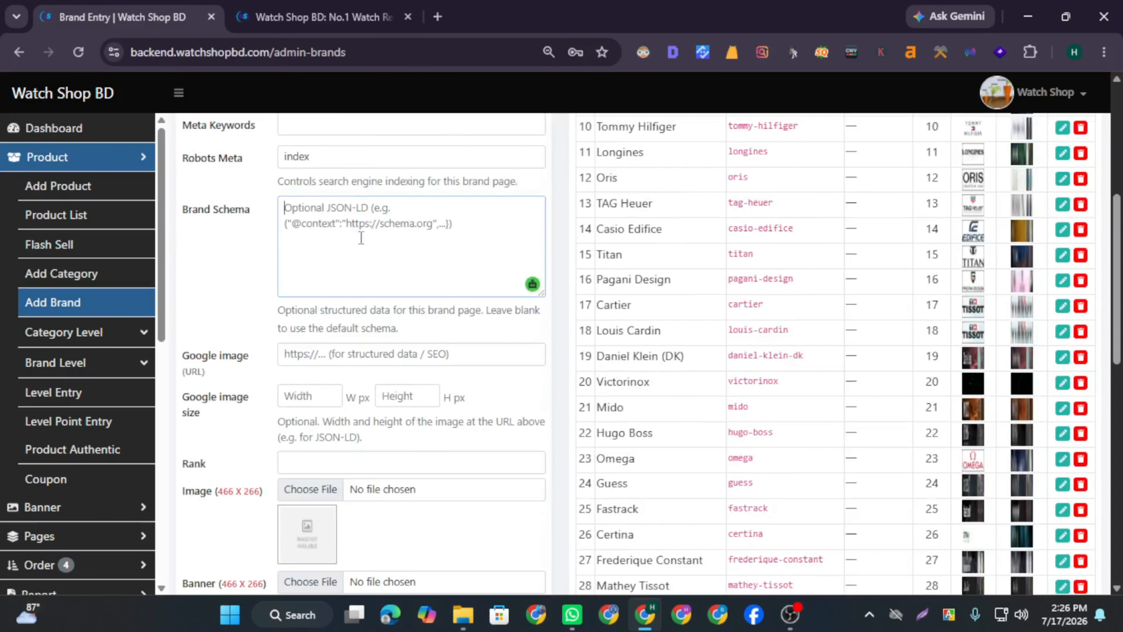
{"action": "scroll", "coordinate": [327, 261], "scroll_direction": "down", "scroll_amount": 2}
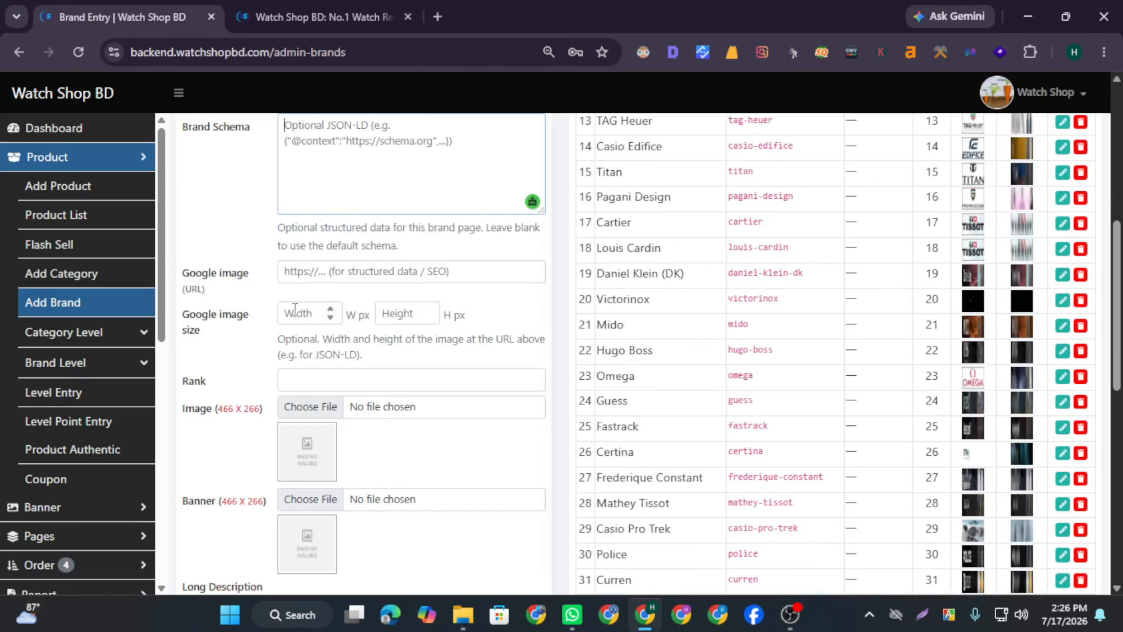
{"action": "scroll", "coordinate": [295, 307], "scroll_direction": "down", "scroll_amount": 9}
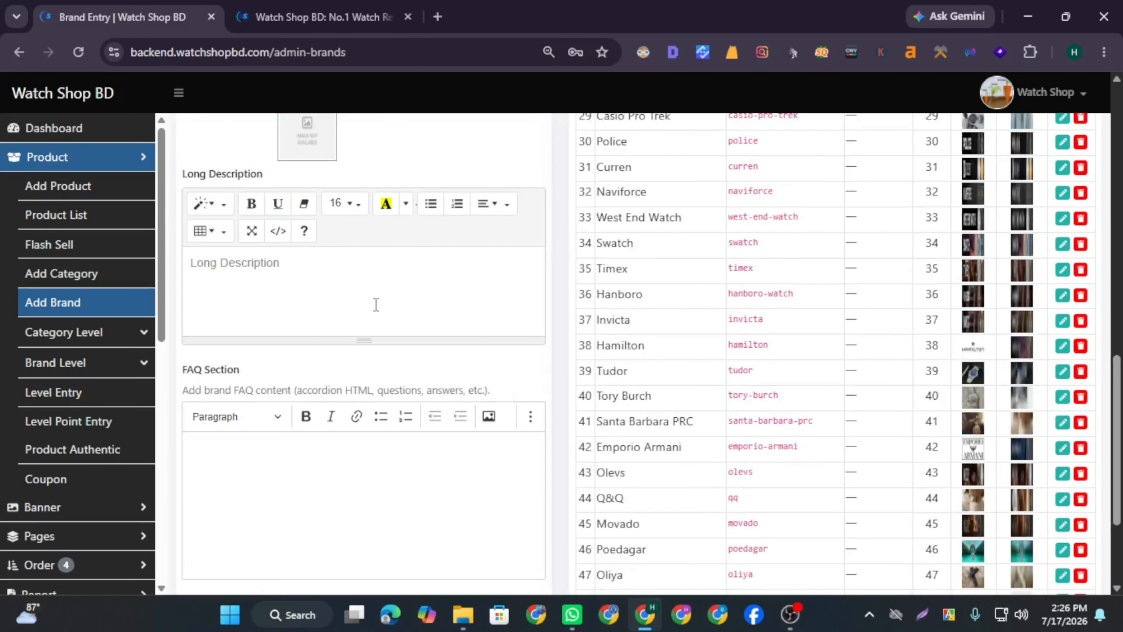
{"action": "scroll", "coordinate": [376, 305], "scroll_direction": "down", "scroll_amount": 4}
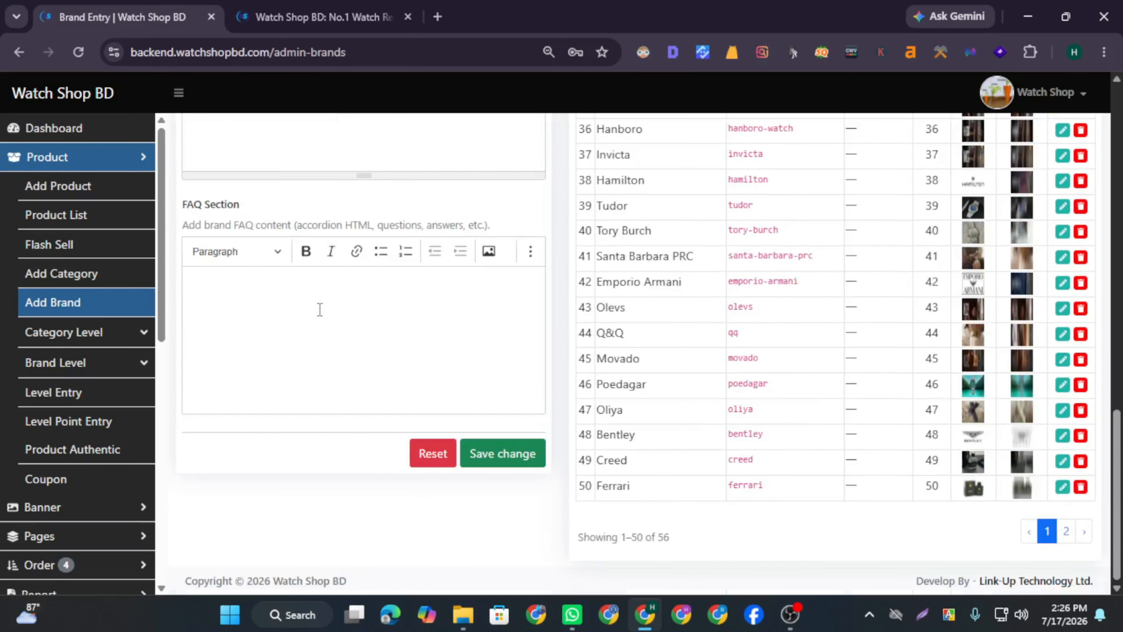
{"action": "scroll", "coordinate": [388, 297], "scroll_direction": "up", "scroll_amount": 17}
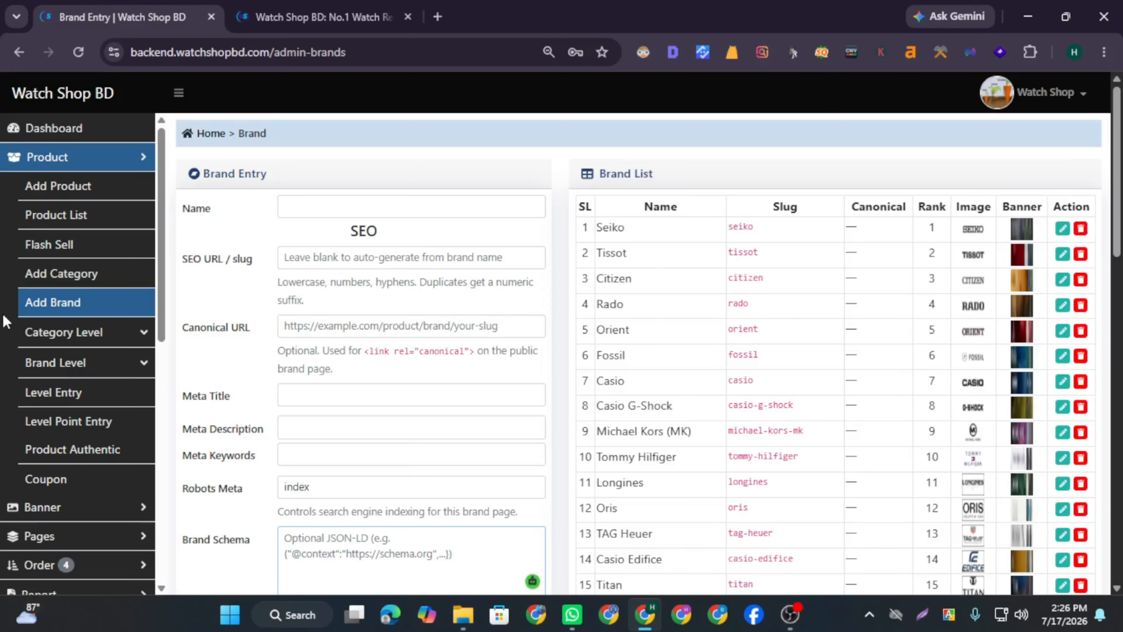
Open Add Product and examine the Product Entry form from its basic fields down to the SEO Information section
{"action": "left_click", "coordinate": [94, 191]}
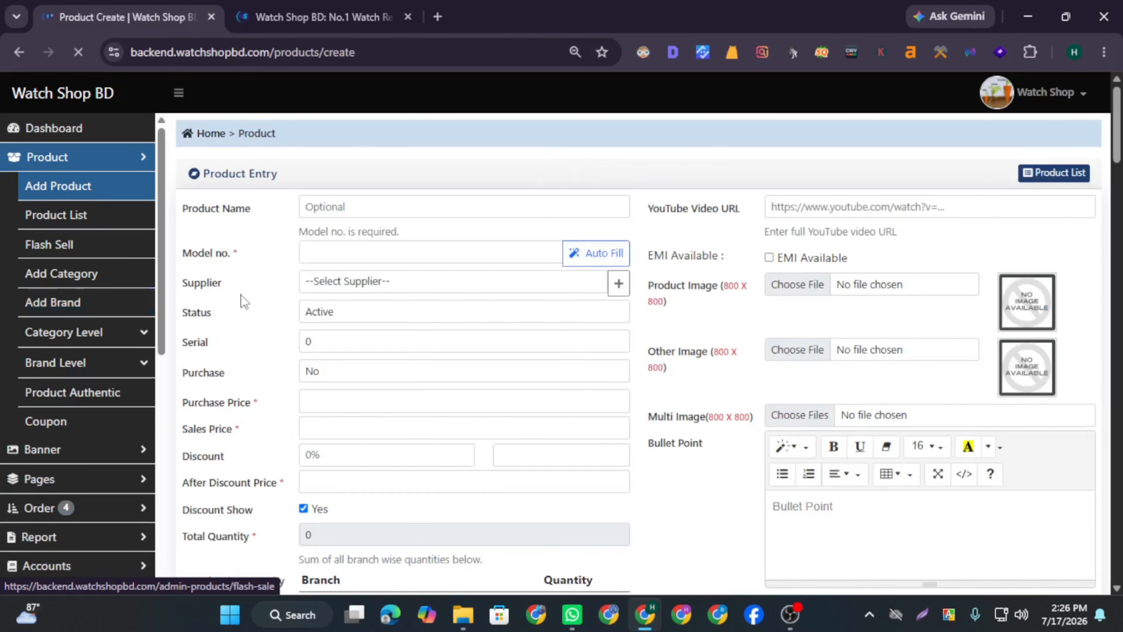
{"action": "scroll", "coordinate": [662, 346], "scroll_direction": "down", "scroll_amount": 3}
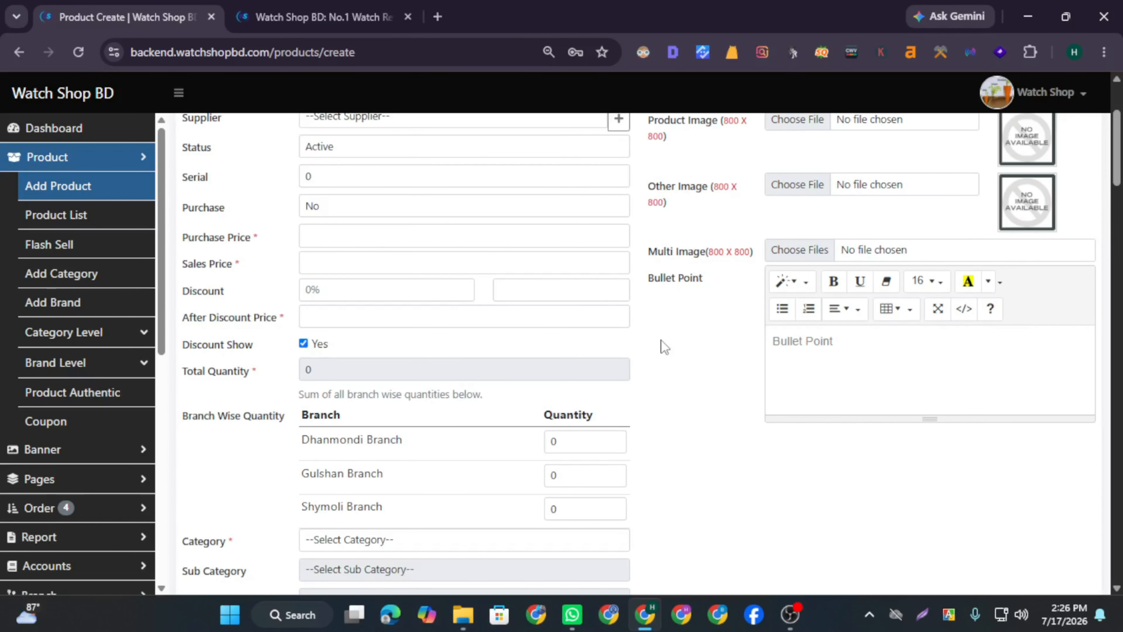
{"action": "scroll", "coordinate": [662, 344], "scroll_direction": "up", "scroll_amount": 3}
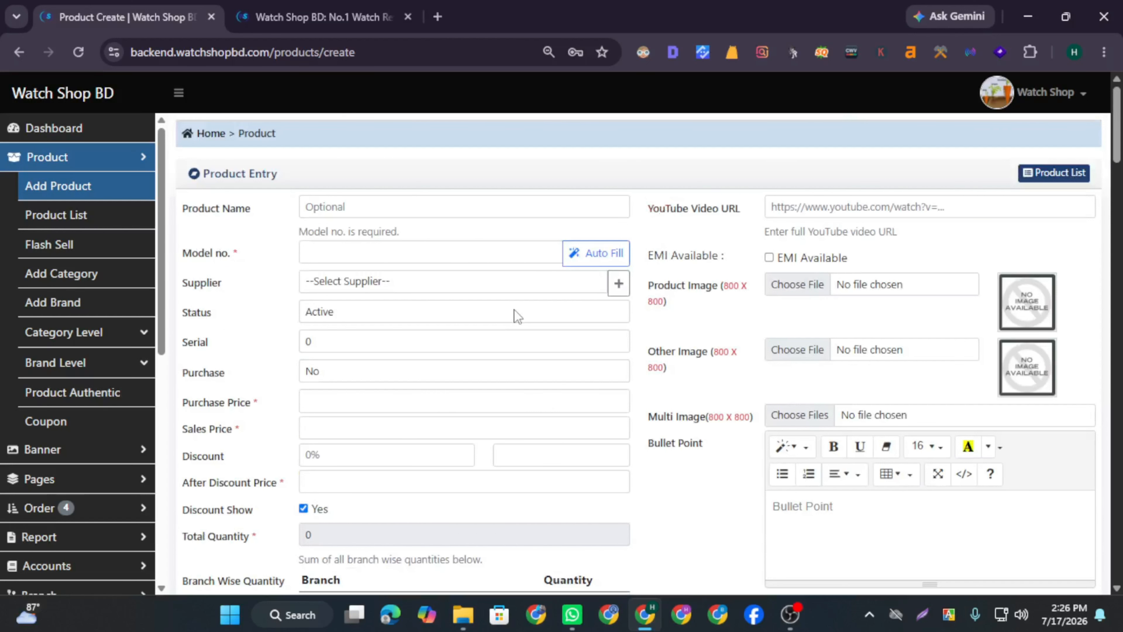
{"action": "scroll", "coordinate": [514, 310], "scroll_direction": "down", "scroll_amount": 14}
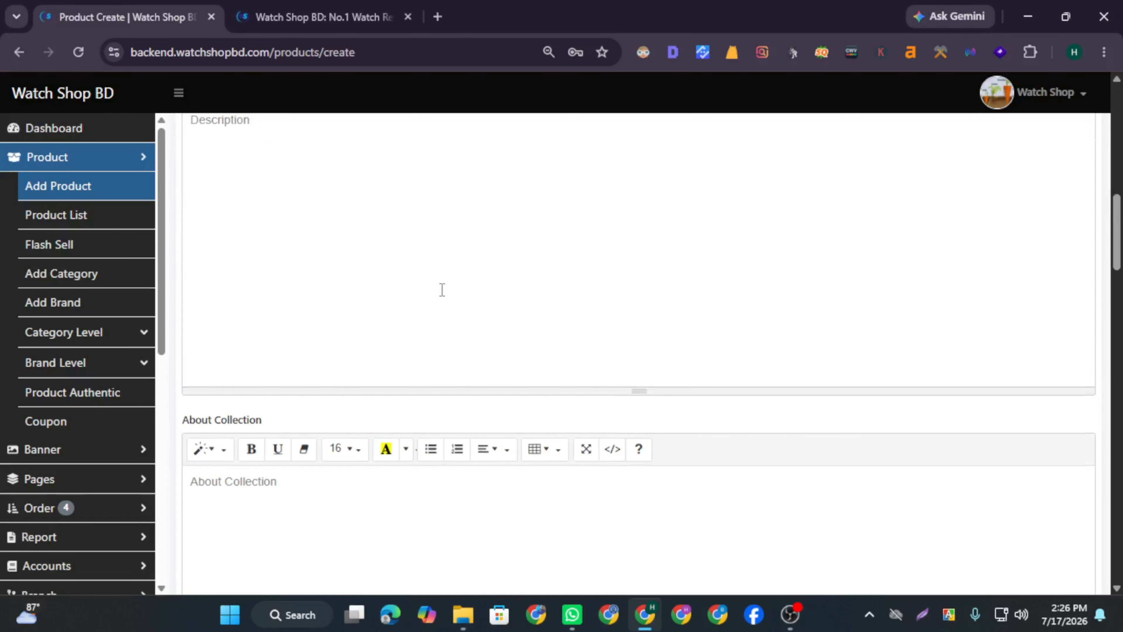
{"action": "scroll", "coordinate": [442, 290], "scroll_direction": "down", "scroll_amount": 10}
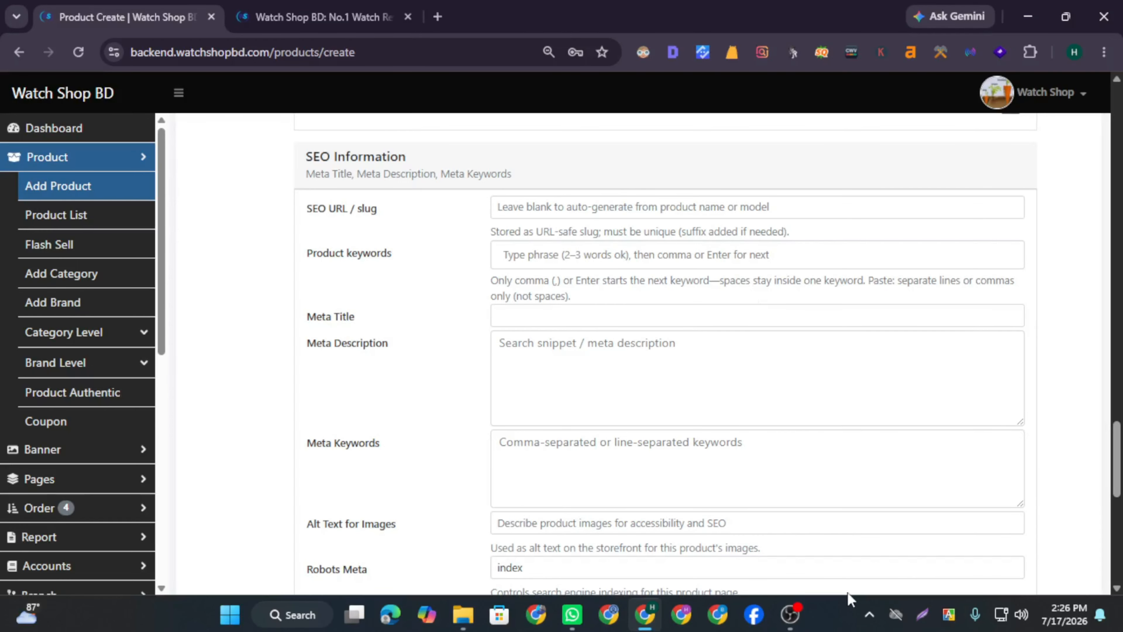
{"action": "scroll", "coordinate": [544, 416], "scroll_direction": "up", "scroll_amount": 4}
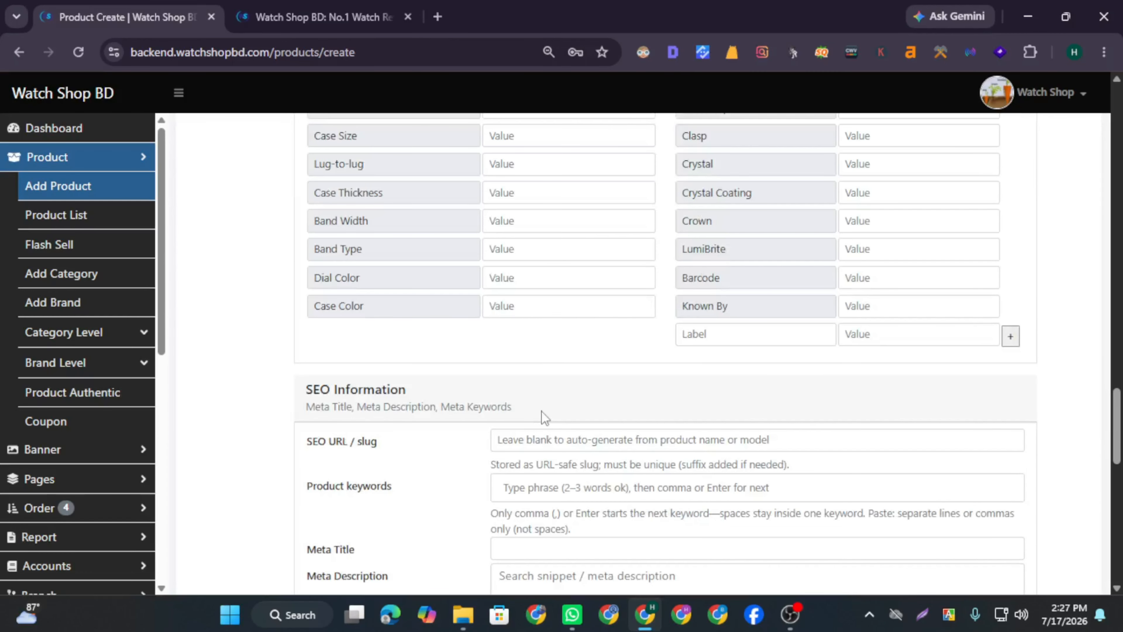
{"action": "scroll", "coordinate": [544, 416], "scroll_direction": "down", "scroll_amount": 4}
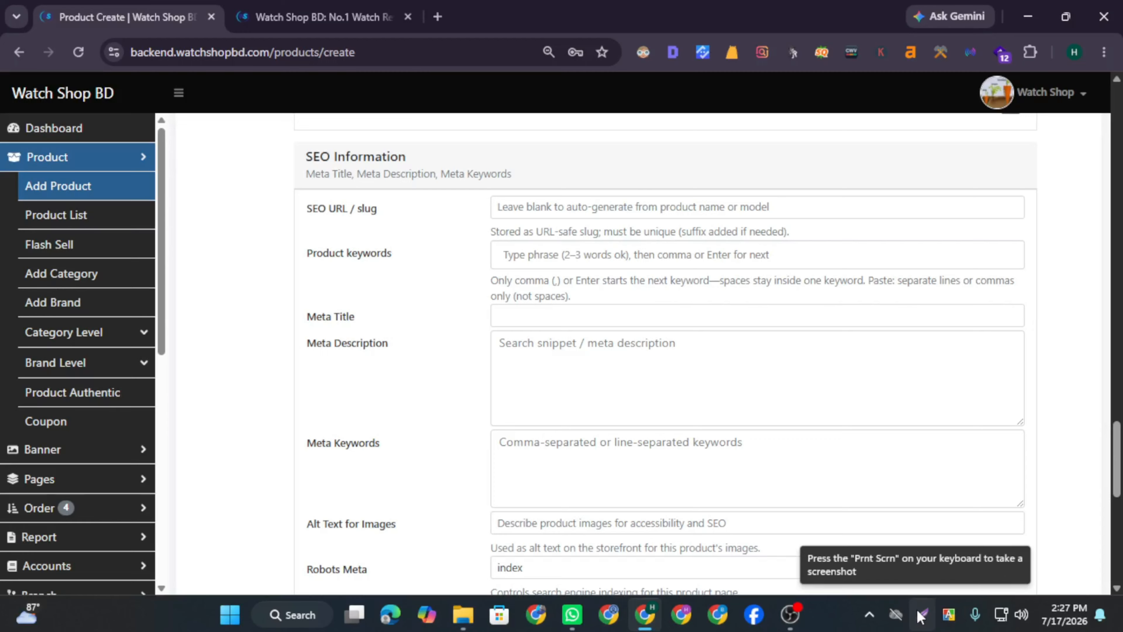
Capture the product form's SEO Information section in a screenshot and mark SEO URL / slug with a red arrow
{"action": "left_click", "coordinate": [930, 617]}
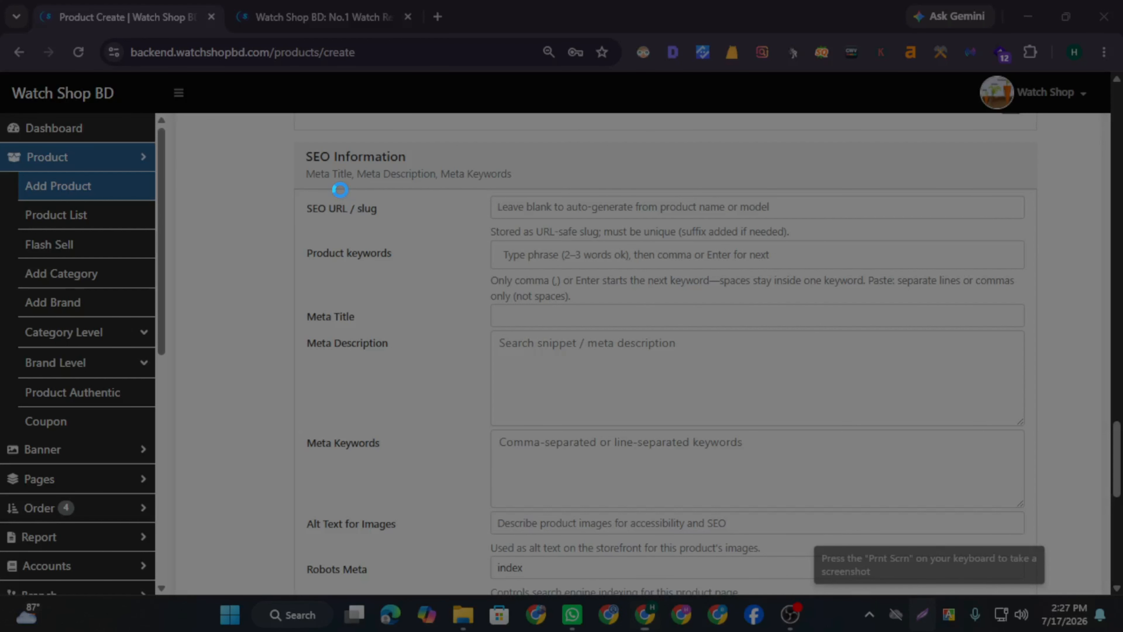
{"action": "left_click_drag", "start_coordinate": [256, 111], "coordinate": [1063, 590]}
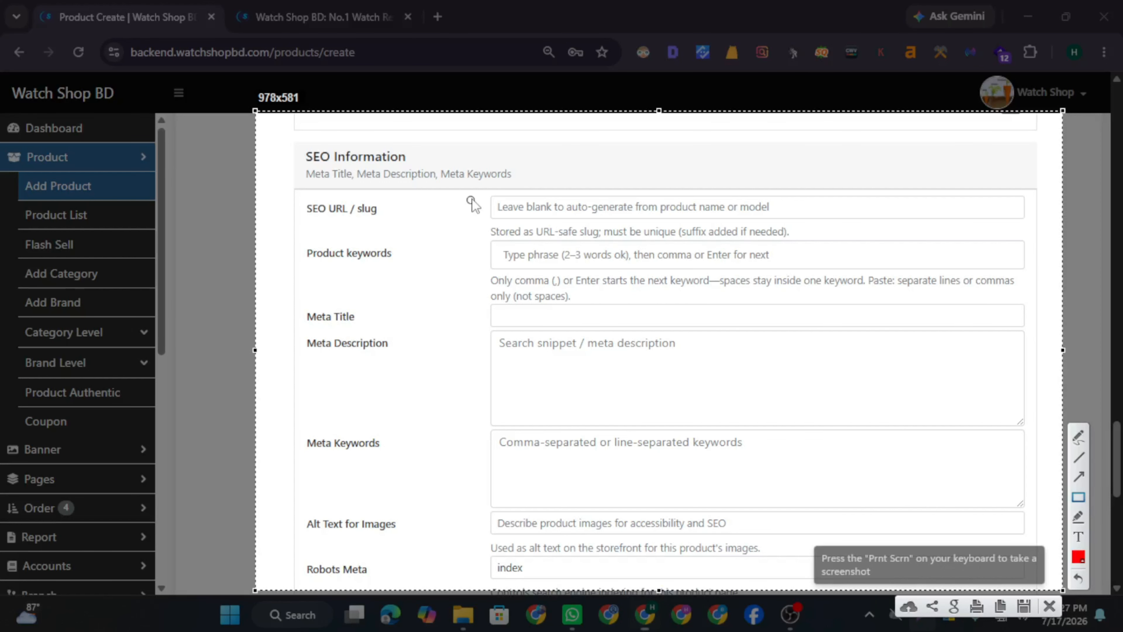
{"action": "left_click_drag", "start_coordinate": [288, 232], "coordinate": [289, 233]}
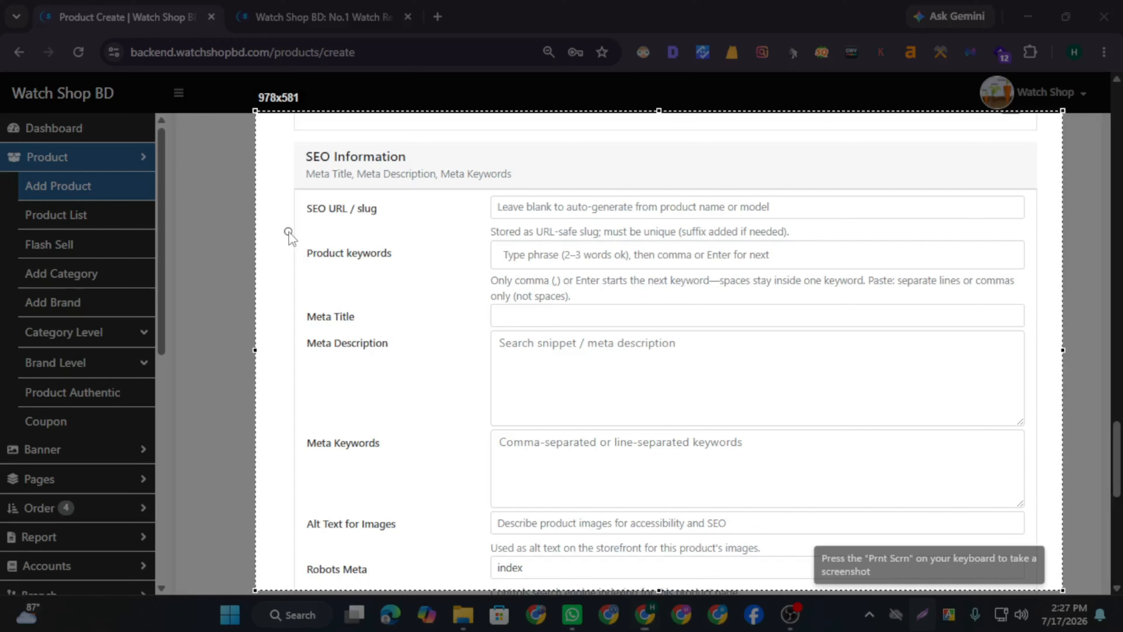
{"action": "left_click_drag", "start_coordinate": [289, 231], "coordinate": [289, 243]}
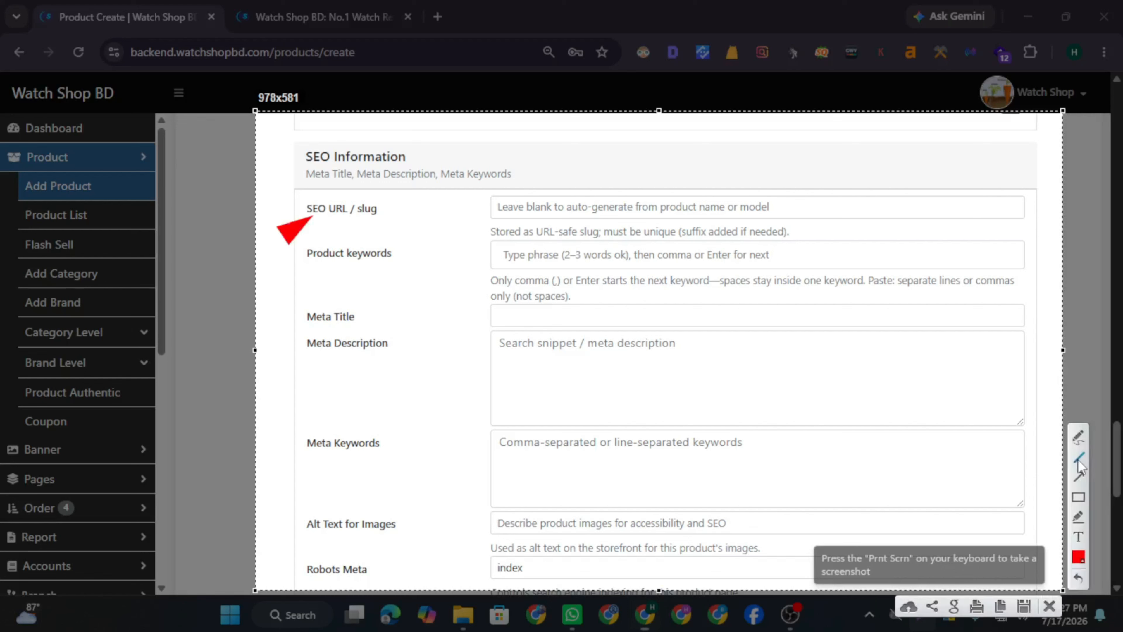
Mark Product keywords, Meta Title, Meta Description, Meta Keywords and Alt Text for Images with short red lines on the screenshot
{"action": "left_click", "coordinate": [1078, 460]}
{"action": "left_click_drag", "start_coordinate": [275, 287], "coordinate": [300, 265]}
{"action": "left_click_drag", "start_coordinate": [279, 350], "coordinate": [304, 321]}
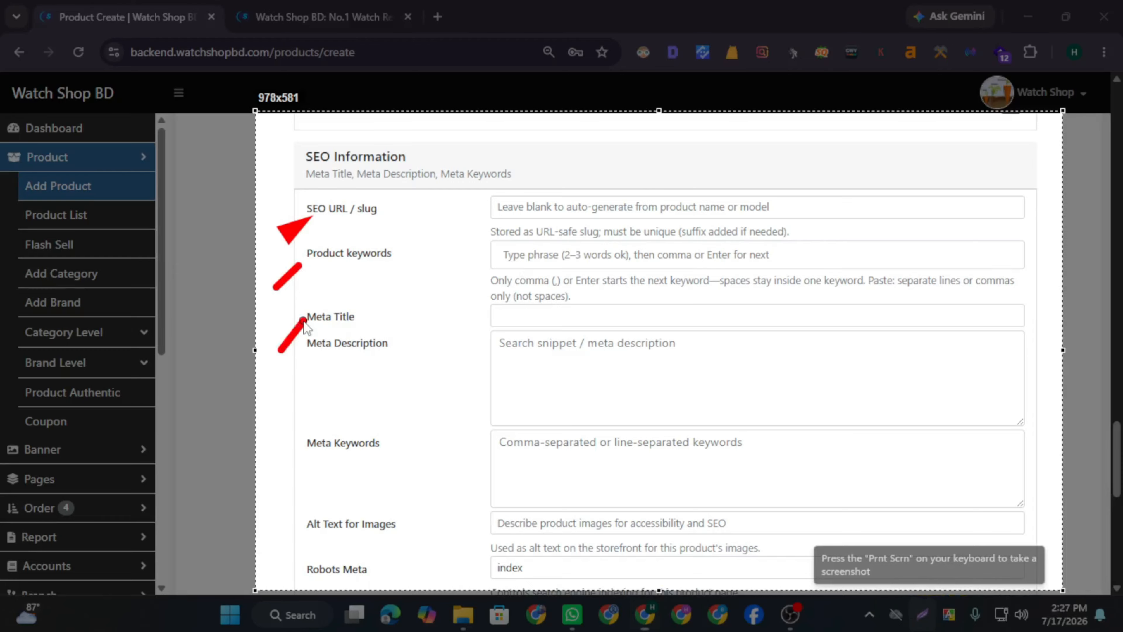
{"action": "left_click_drag", "start_coordinate": [291, 384], "coordinate": [313, 352]}
{"action": "left_click_drag", "start_coordinate": [289, 481], "coordinate": [313, 455]}
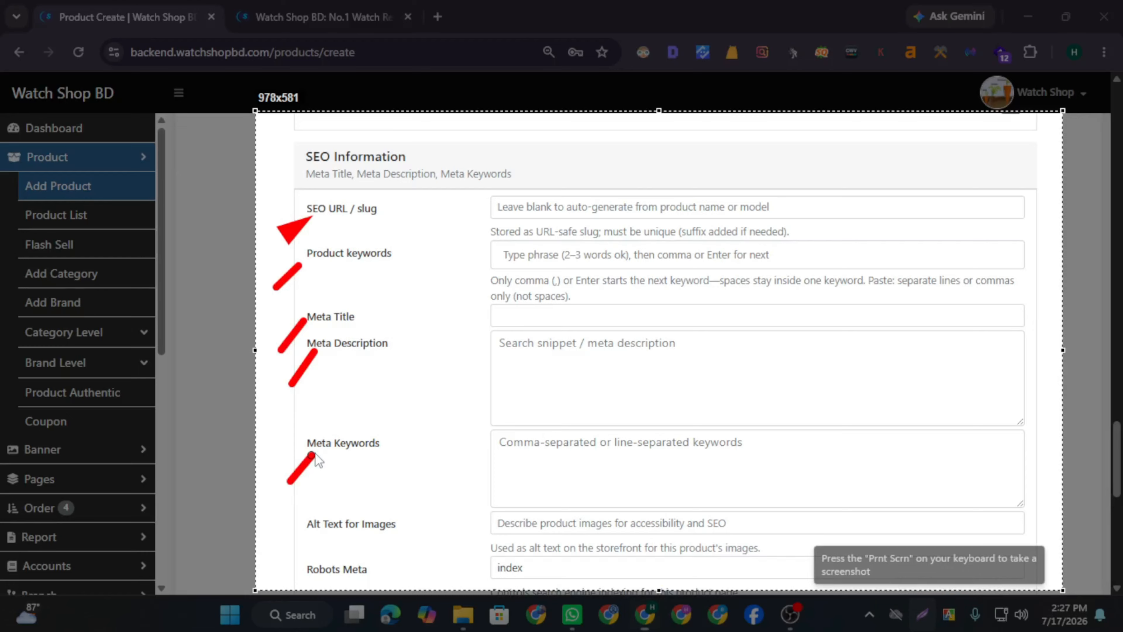
{"action": "left_click_drag", "start_coordinate": [280, 557], "coordinate": [316, 533]}
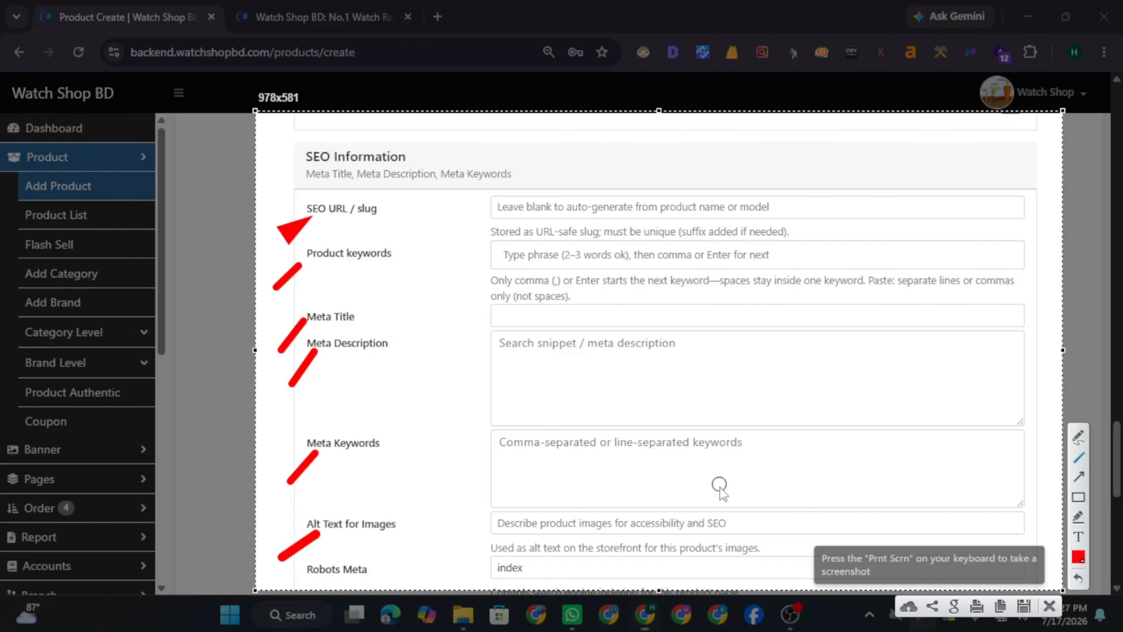
{"action": "left_click_drag", "start_coordinate": [369, 593], "coordinate": [379, 576]}
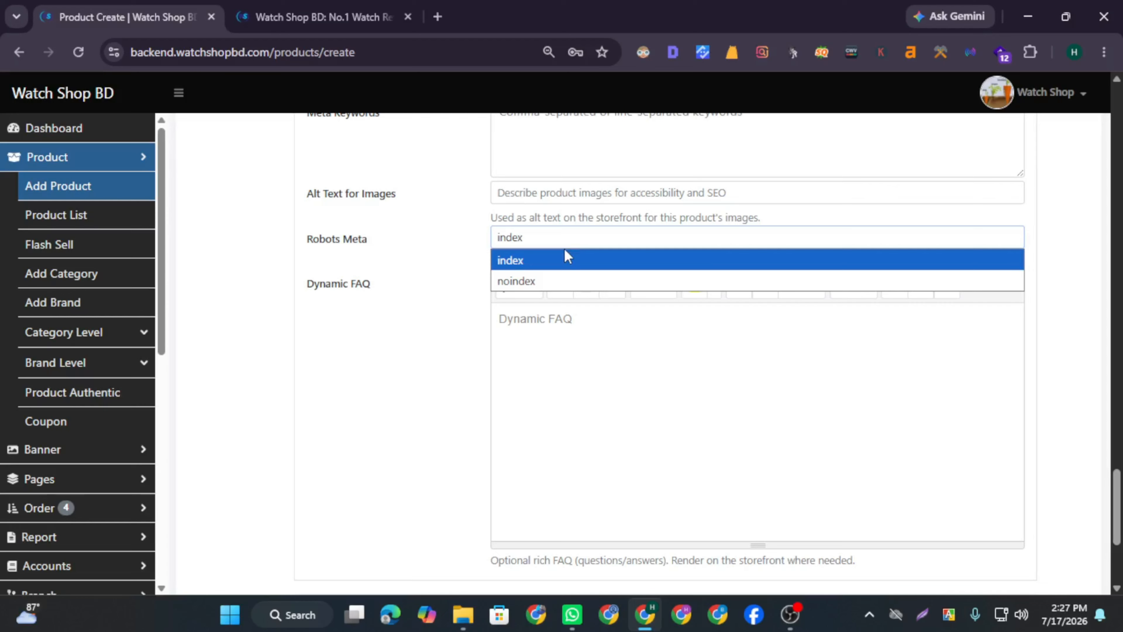
Close the Robots Meta options, keeping index, and review the product form's Dynamic FAQ and On Page SEO Work Box fields
{"action": "left_click", "coordinate": [437, 283]}
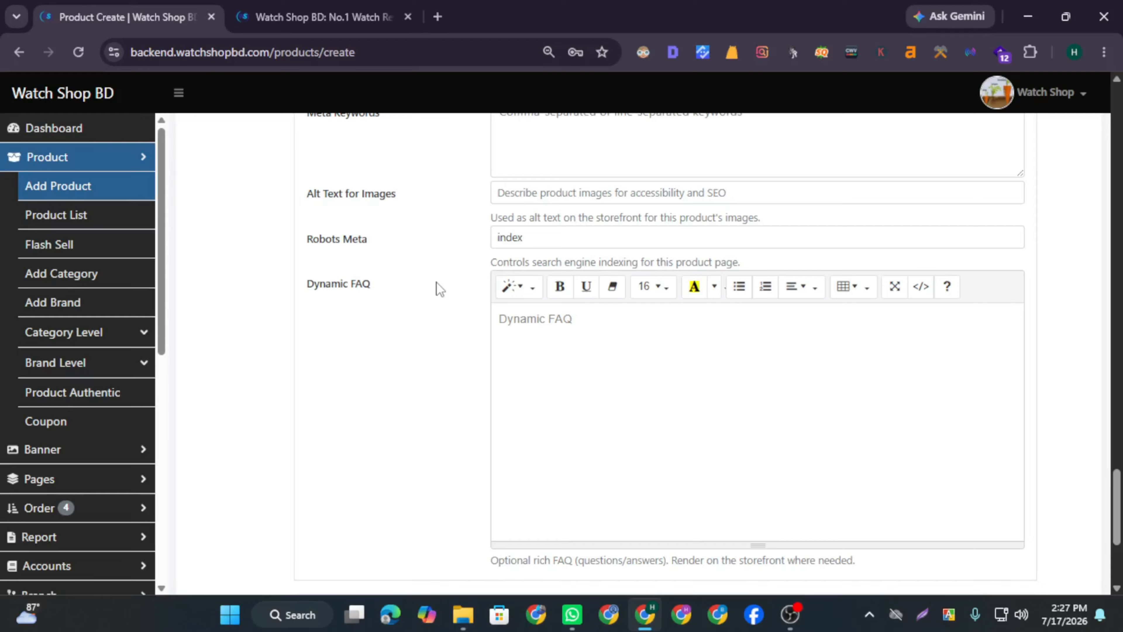
{"action": "scroll", "coordinate": [659, 309], "scroll_direction": "down", "scroll_amount": 2}
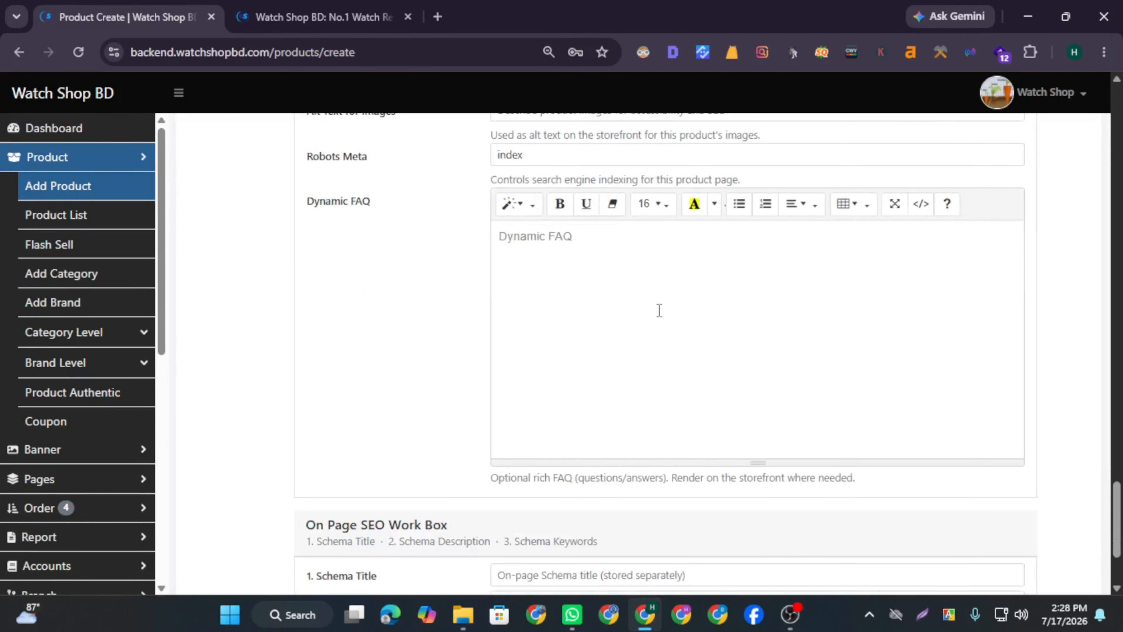
{"action": "scroll", "coordinate": [659, 310], "scroll_direction": "down", "scroll_amount": 4}
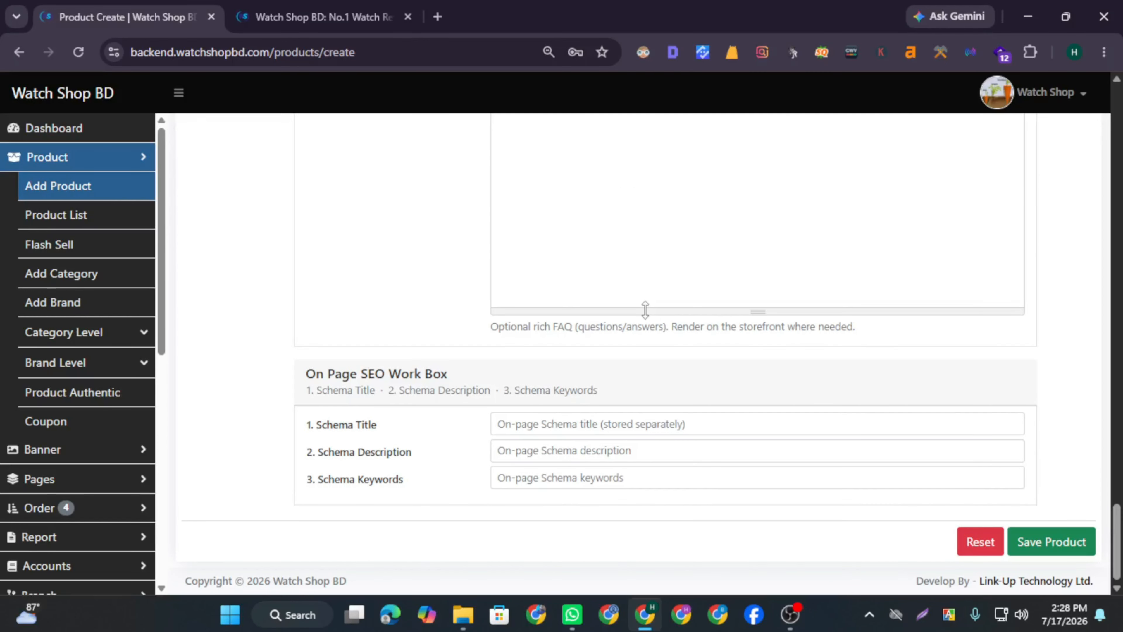
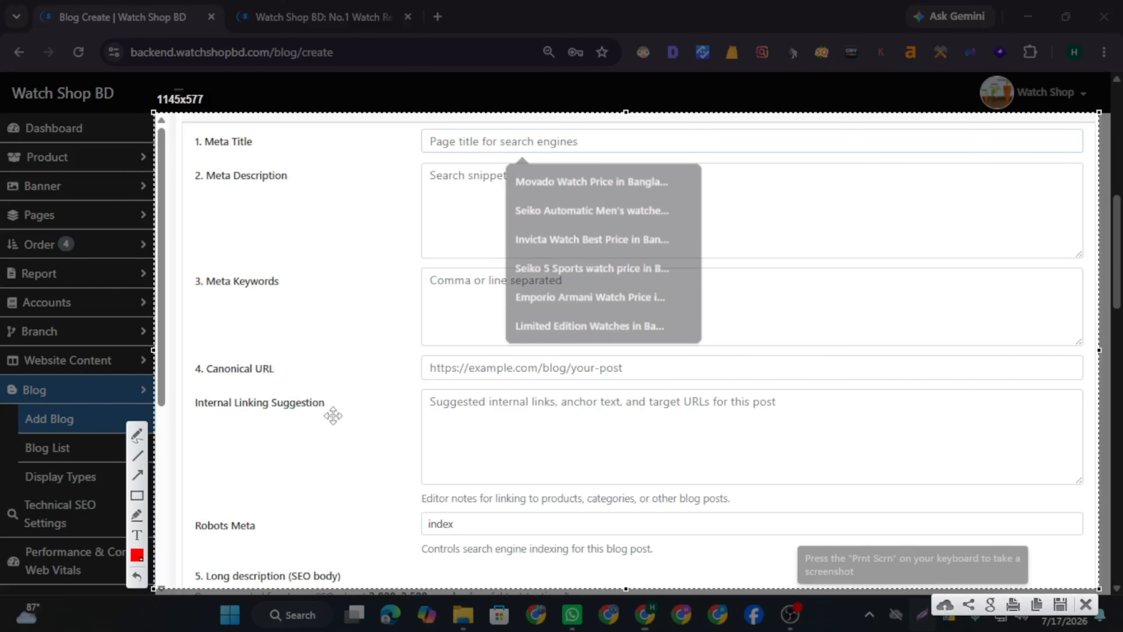
Check the blog form's Robots Meta options, keeping index, and review its tags, SEO Information, long description, slug and Structured Data fields
{"action": "left_click", "coordinate": [521, 276]}
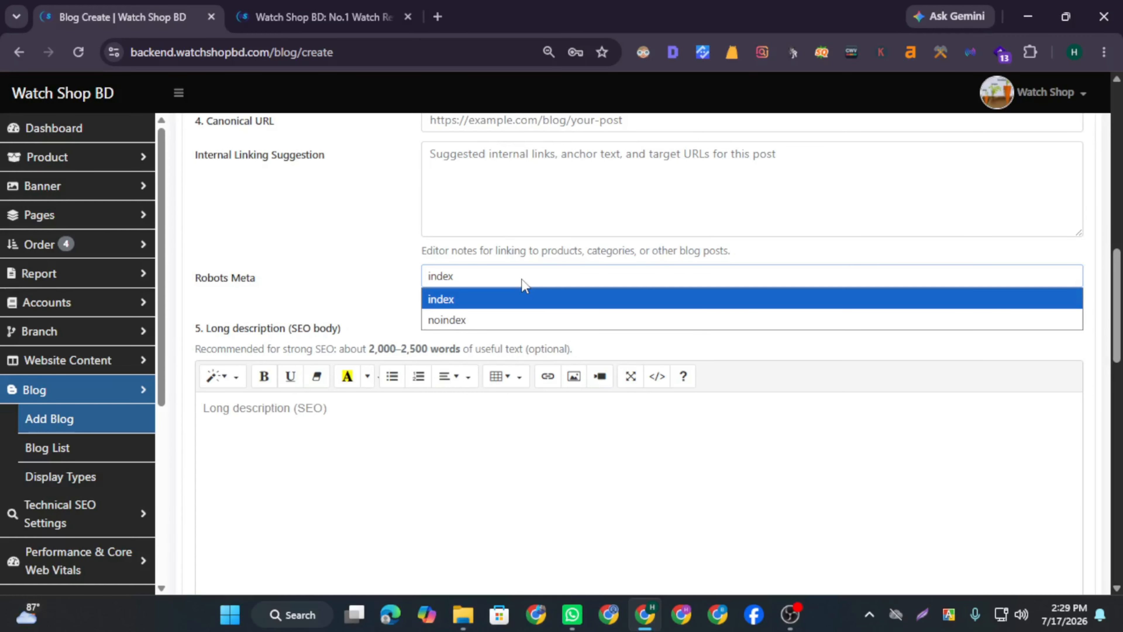
{"action": "left_click", "coordinate": [530, 299]}
{"action": "scroll", "coordinate": [449, 401], "scroll_direction": "down", "scroll_amount": 5}
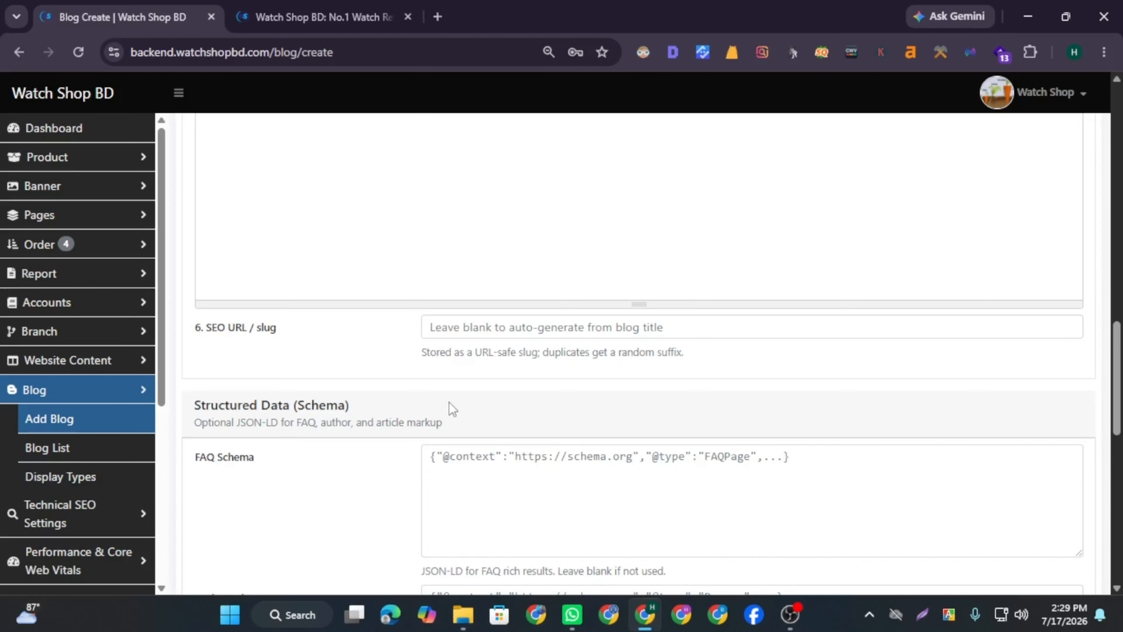
{"action": "scroll", "coordinate": [516, 287], "scroll_direction": "up", "scroll_amount": 15}
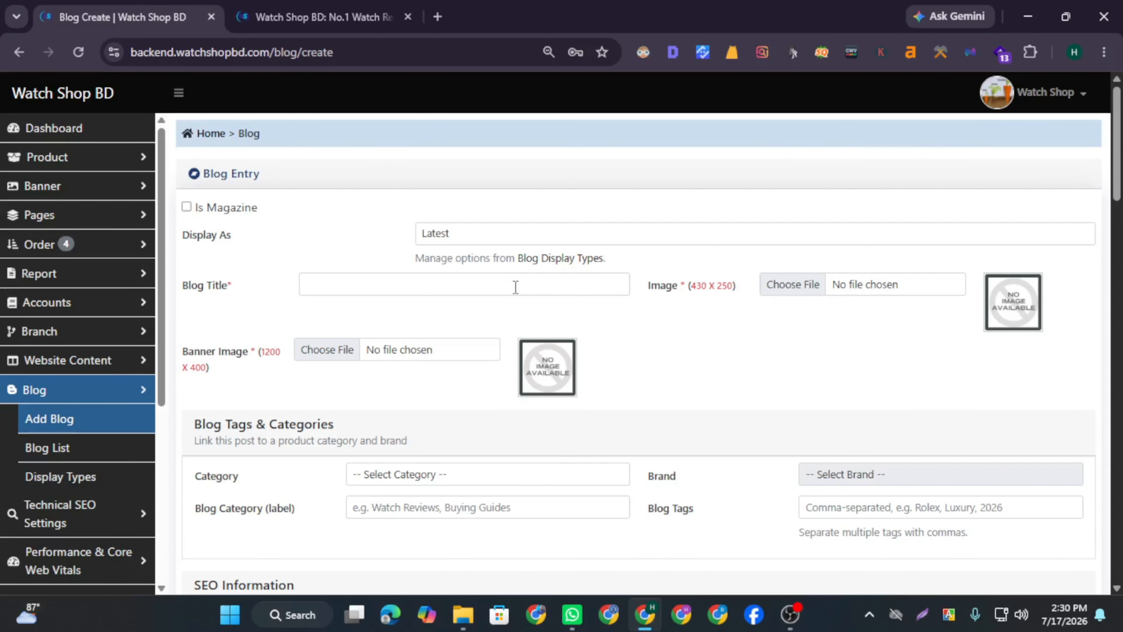
{"action": "scroll", "coordinate": [720, 356], "scroll_direction": "down", "scroll_amount": 5}
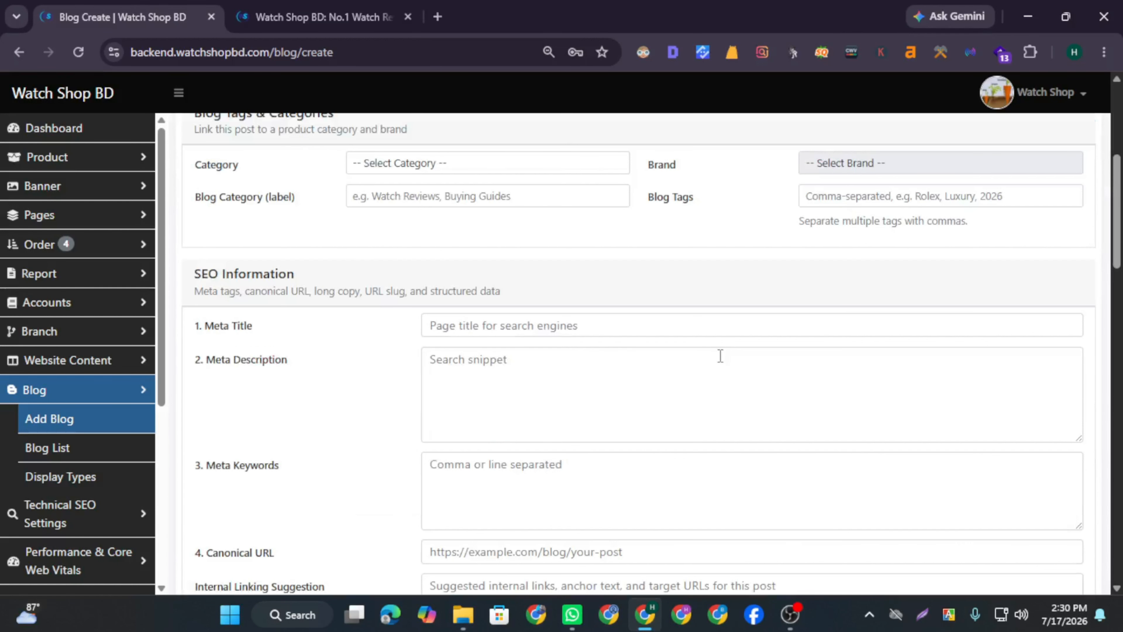
{"action": "scroll", "coordinate": [326, 396], "scroll_direction": "down", "scroll_amount": 11}
{"action": "scroll", "coordinate": [328, 391], "scroll_direction": "up", "scroll_amount": 3}
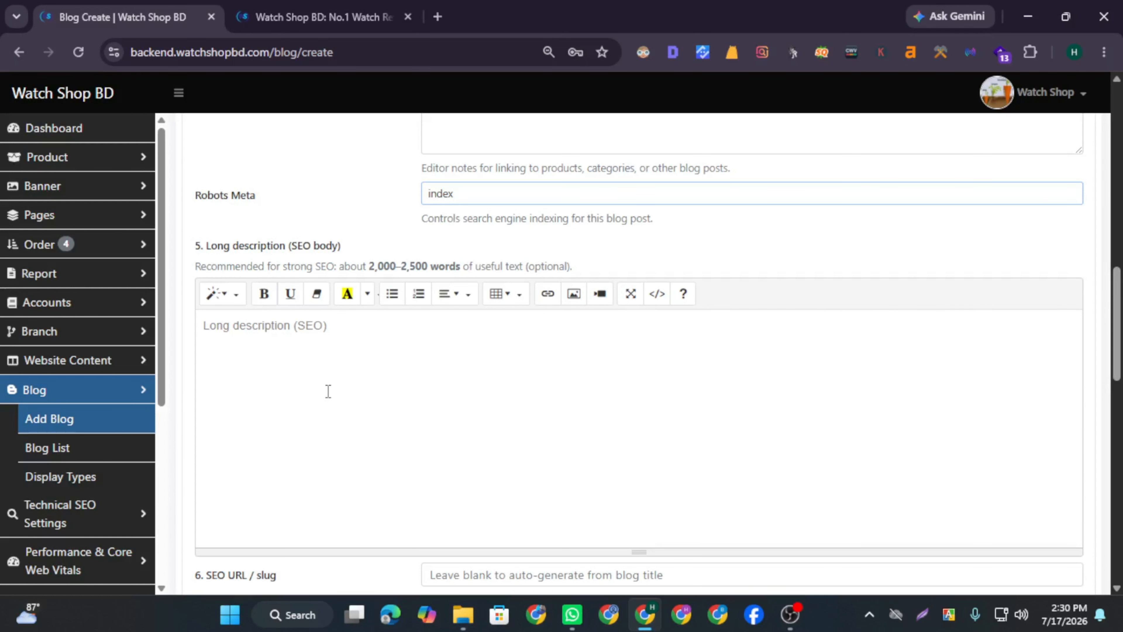
Frame the blog form's Description editor in a screenshot selection and close the capture
{"action": "scroll", "coordinate": [329, 391], "scroll_direction": "down", "scroll_amount": 5}
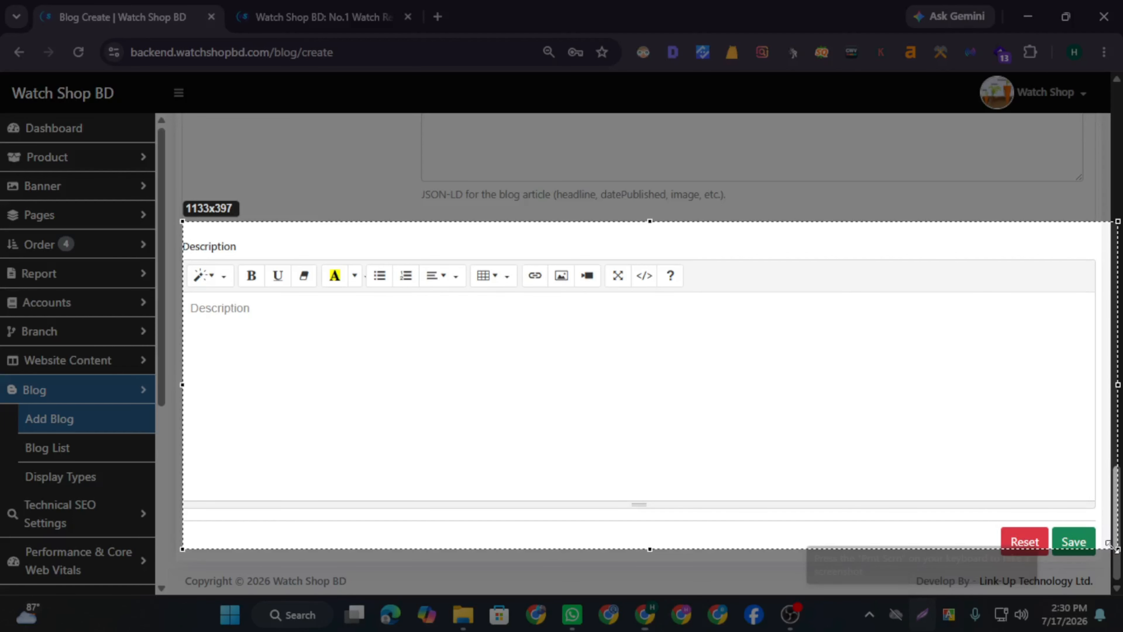
{"action": "left_click_drag", "start_coordinate": [1109, 544], "coordinate": [1105, 542]}
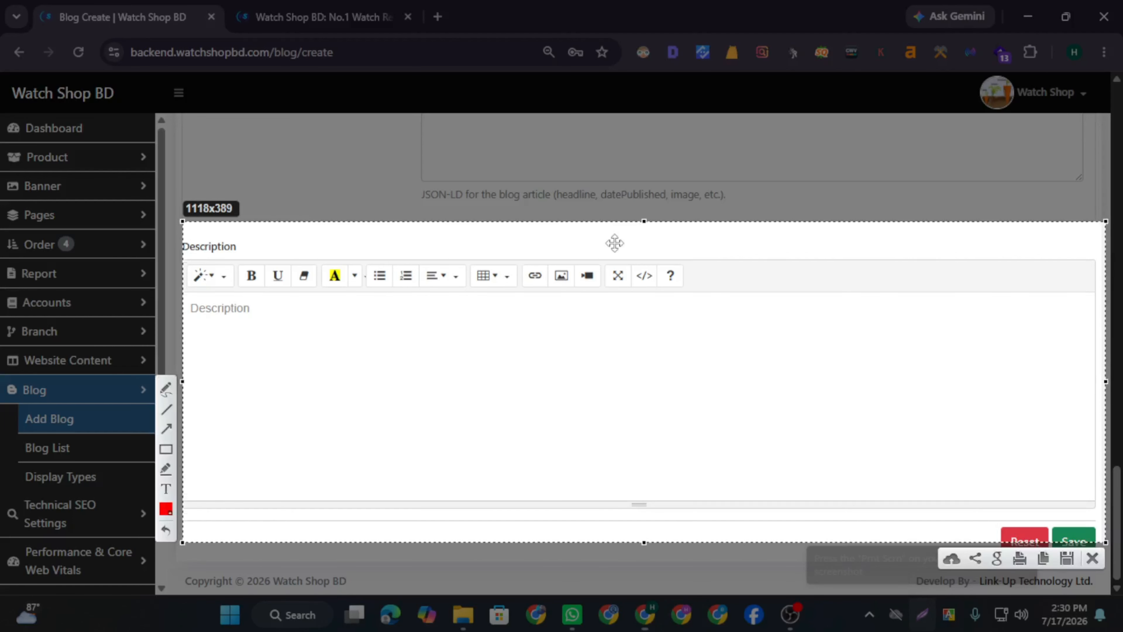
{"action": "left_click", "coordinate": [1086, 564]}
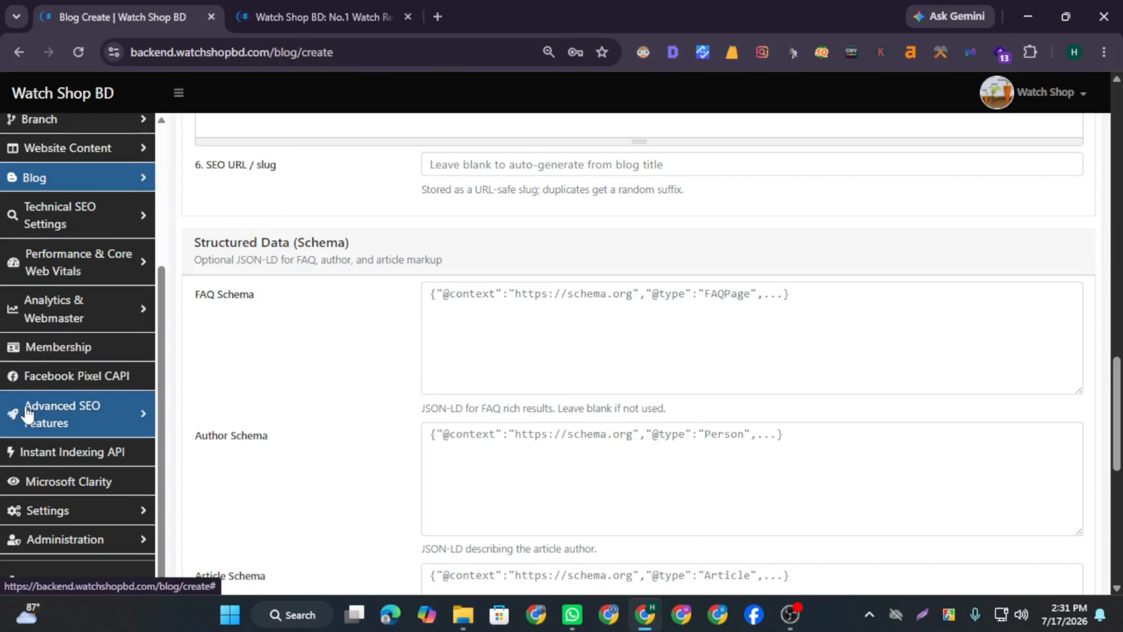
Review the blog form's FAQ Schema, Author Schema and Article Schema fields
{"action": "scroll", "coordinate": [54, 374], "scroll_direction": "down", "scroll_amount": 2}
{"action": "scroll", "coordinate": [57, 374], "scroll_direction": "down", "scroll_amount": 3}
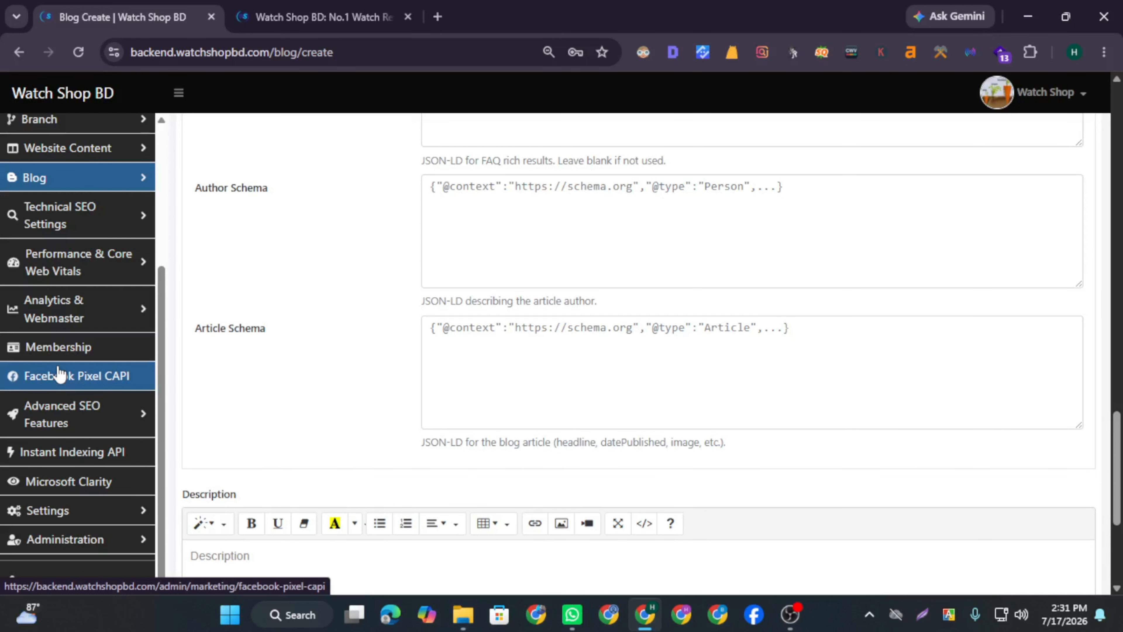
{"action": "scroll", "coordinate": [57, 374], "scroll_direction": "up", "scroll_amount": 5}
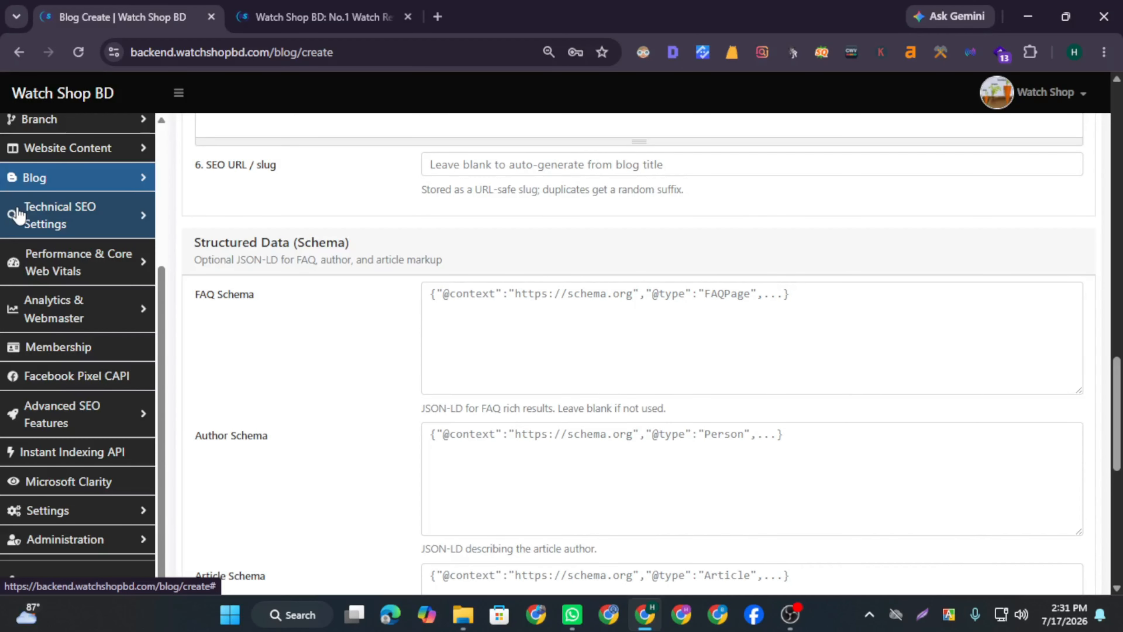
Expand Technical SEO Settings and frame its submenu, from XML Sitemap Generator to Instant Indexing API, in a screenshot selection
{"action": "left_click", "coordinate": [141, 218]}
{"action": "left_click", "coordinate": [146, 216]}
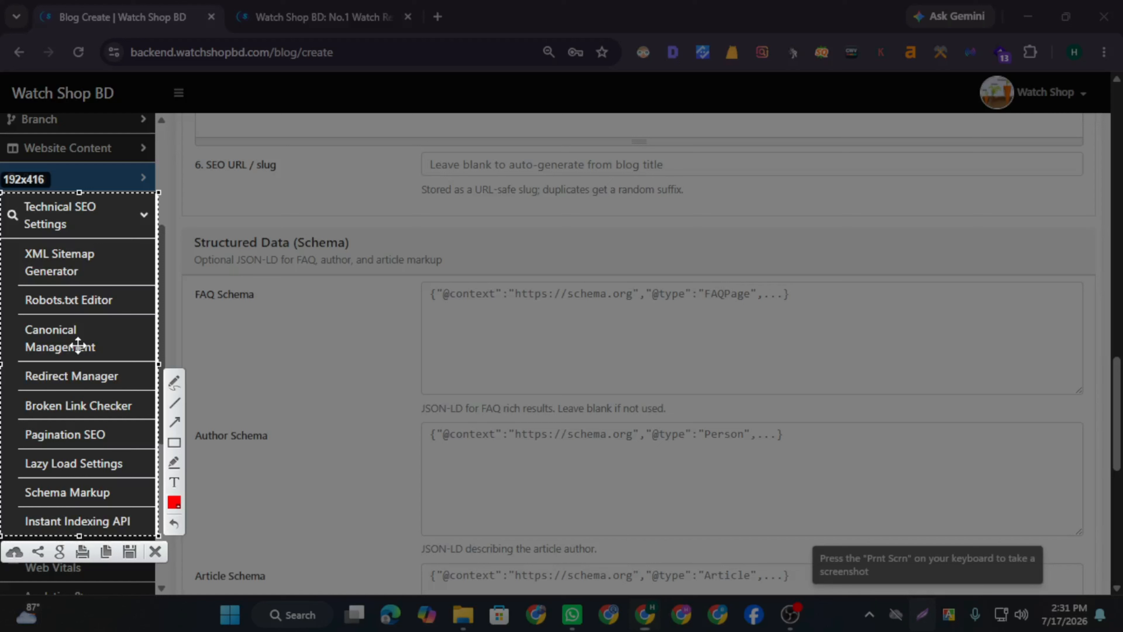
{"action": "key", "text": "Escape"}
{"action": "scroll", "coordinate": [78, 312], "scroll_direction": "down", "scroll_amount": 2}
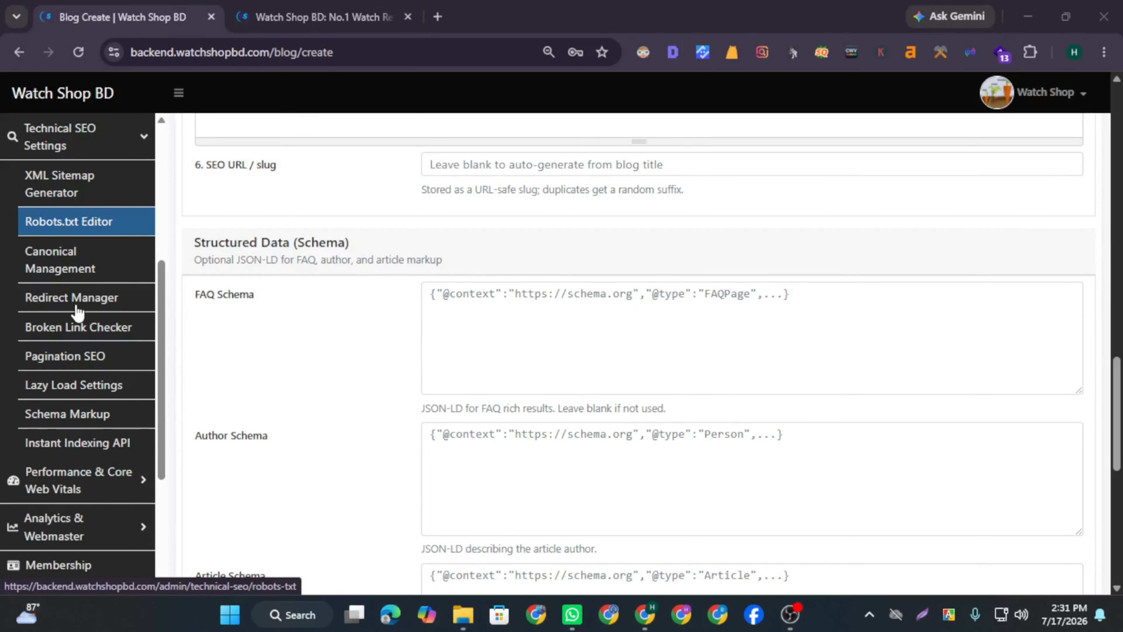
{"action": "scroll", "coordinate": [116, 261], "scroll_direction": "up", "scroll_amount": 2}
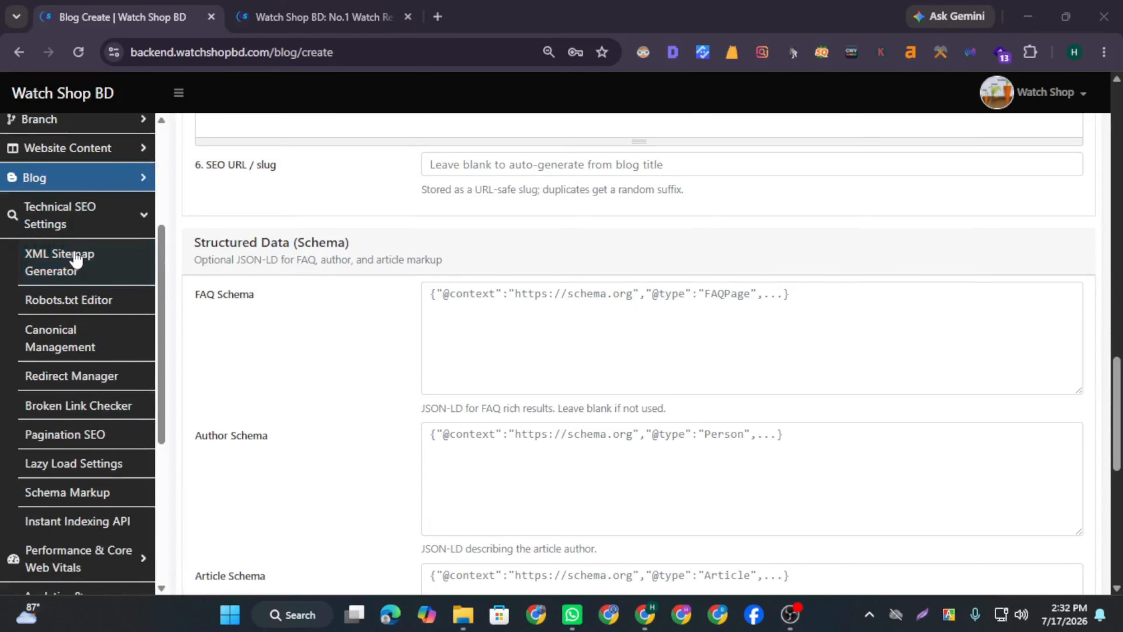
Open the XML Sitemap Generator, capture its settings in a screenshot and outline them with a red rectangle
{"action": "left_click", "coordinate": [114, 263]}
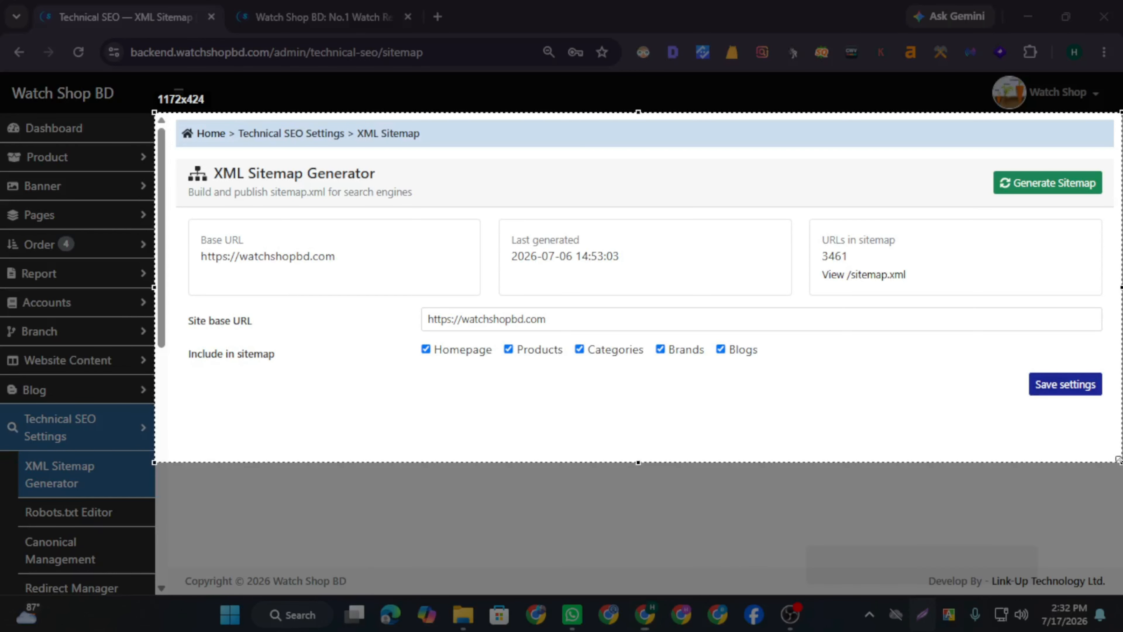
{"action": "left_click_drag", "start_coordinate": [1118, 461], "coordinate": [1118, 435]}
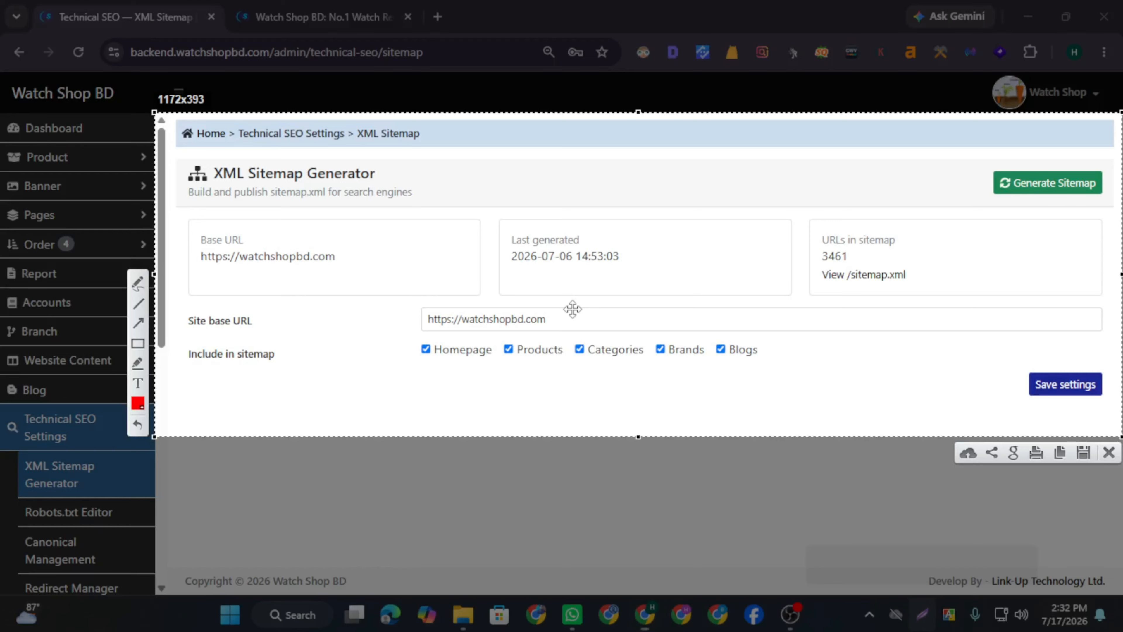
{"action": "left_click_drag", "start_coordinate": [162, 115], "coordinate": [1119, 420]}
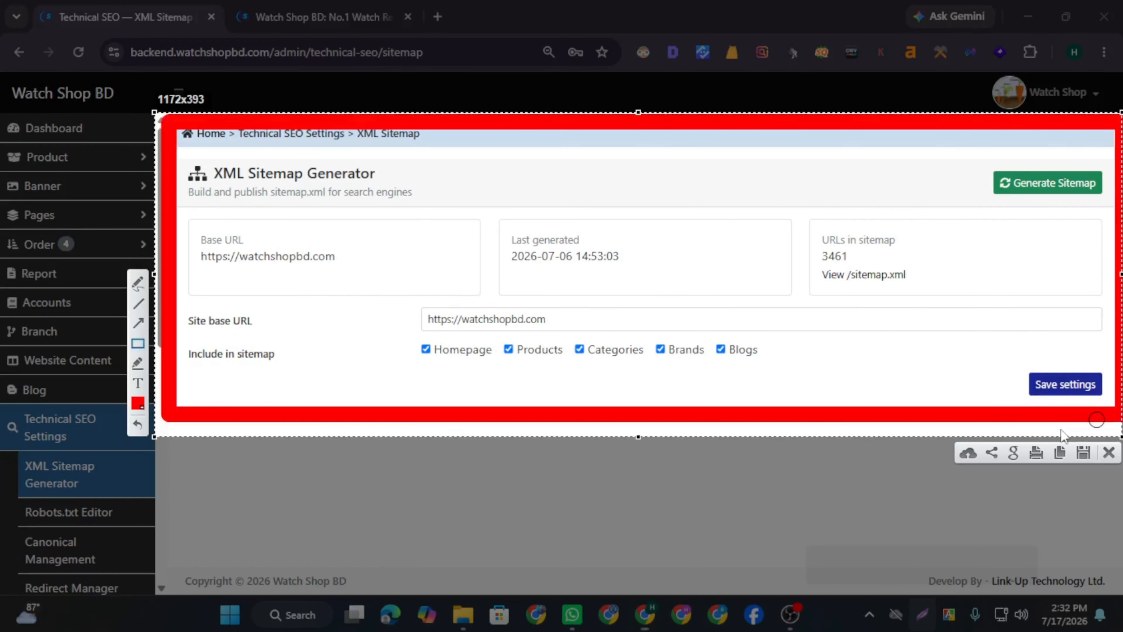
{"action": "left_click", "coordinate": [137, 364]}
{"action": "left_click", "coordinate": [139, 364]}
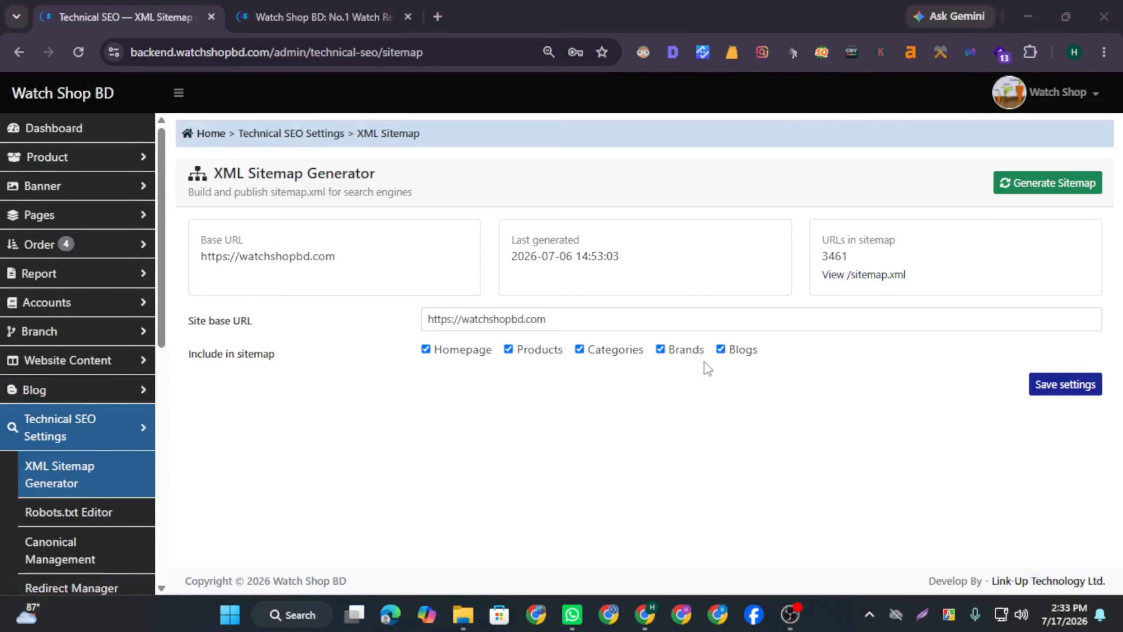
Open Canonical Management and frame its content canonicals and override sections in a screenshot selection
{"action": "scroll", "coordinate": [38, 351], "scroll_direction": "down", "scroll_amount": 5}
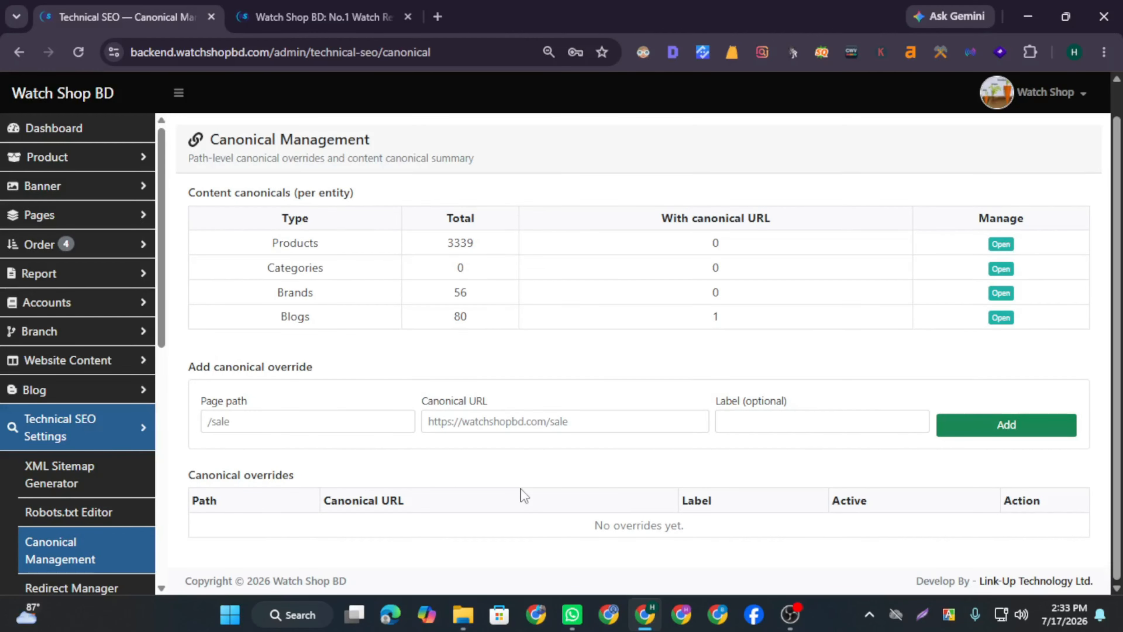
{"action": "left_click", "coordinate": [942, 615]}
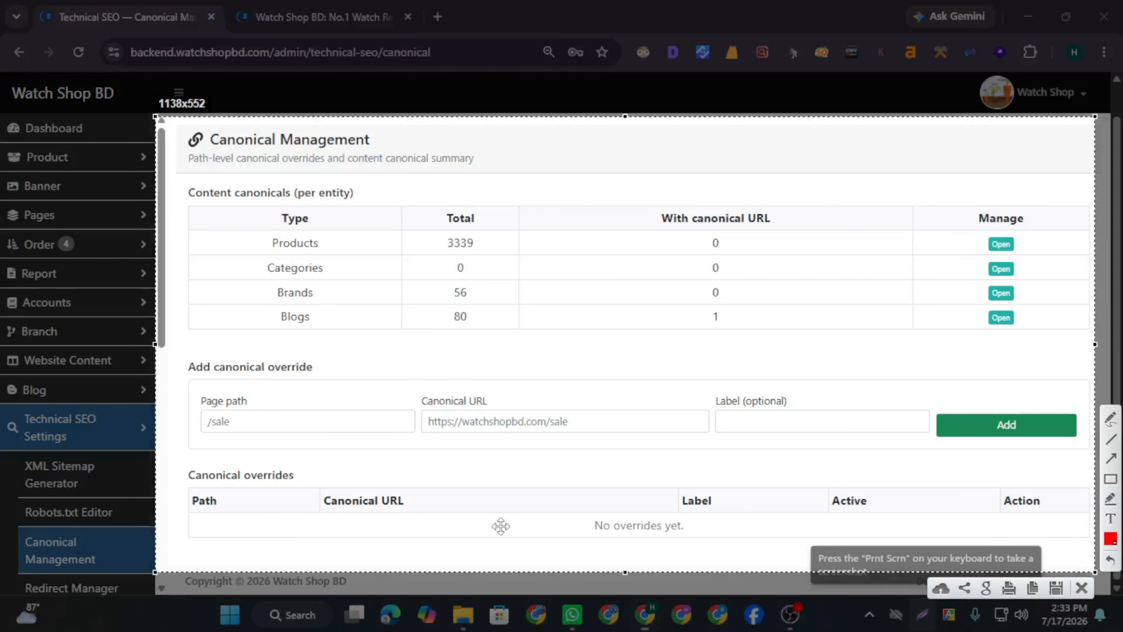
{"action": "key", "text": "Escape"}
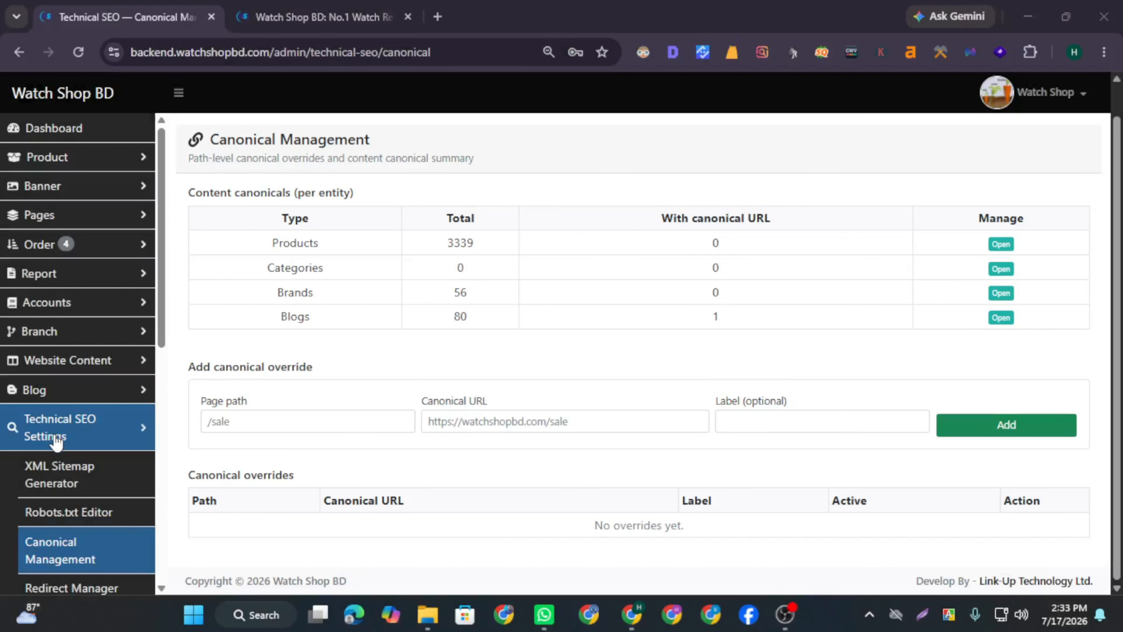
Open the Redirect Manager and review its fields, and look through the Broken Link Checker's scanned URL list
{"action": "scroll", "coordinate": [56, 441], "scroll_direction": "down", "scroll_amount": 5}
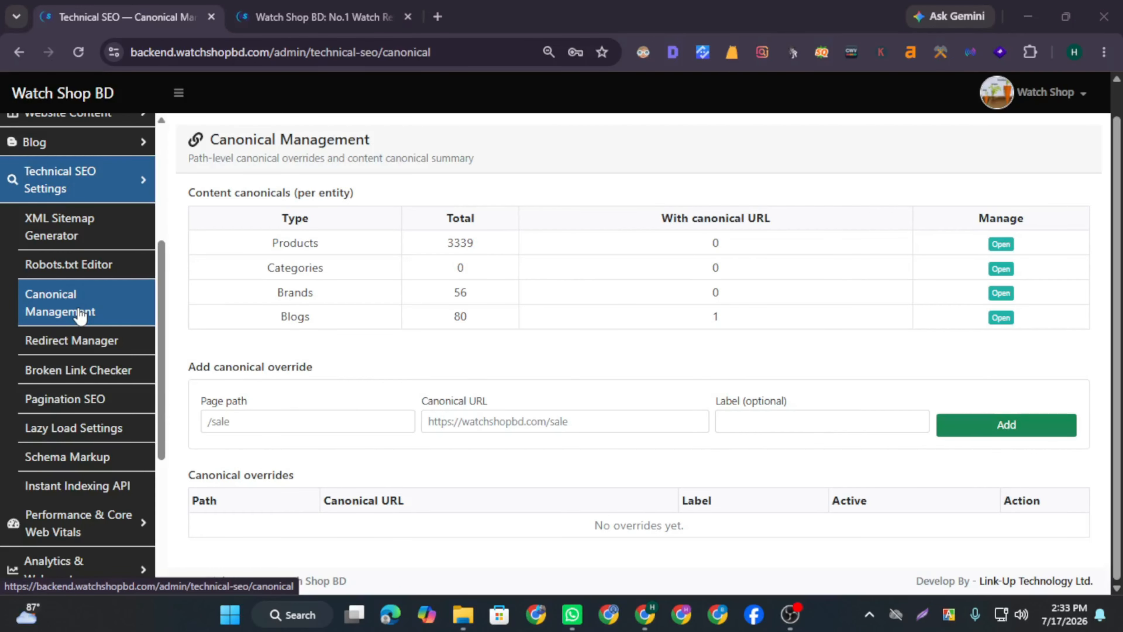
{"action": "left_click", "coordinate": [72, 341]}
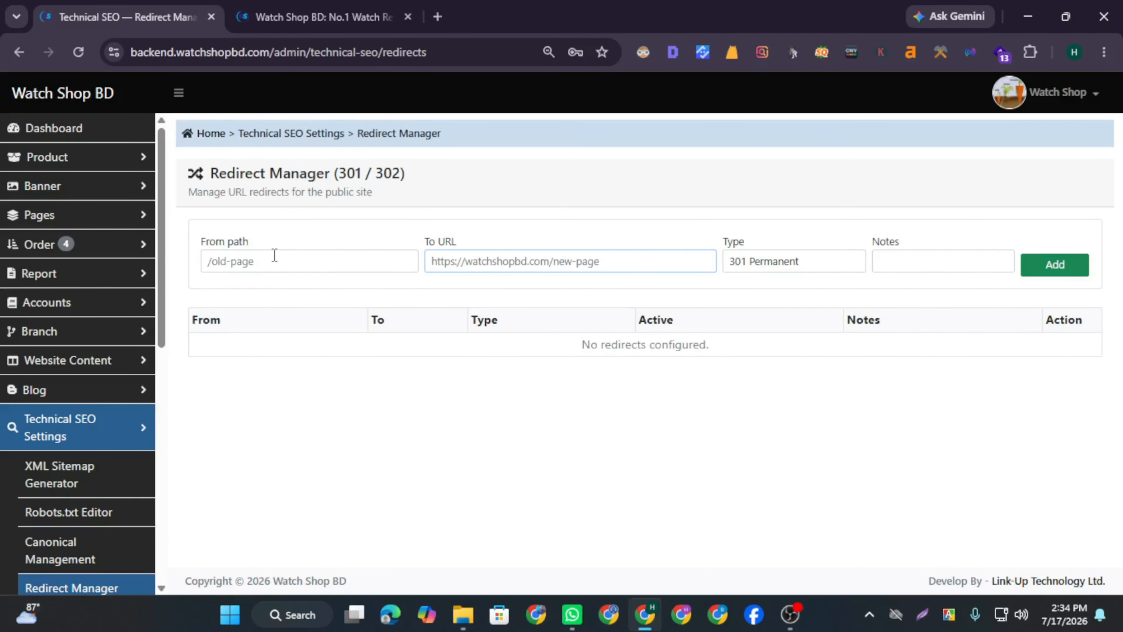
{"action": "scroll", "coordinate": [133, 416], "scroll_direction": "down", "scroll_amount": 3}
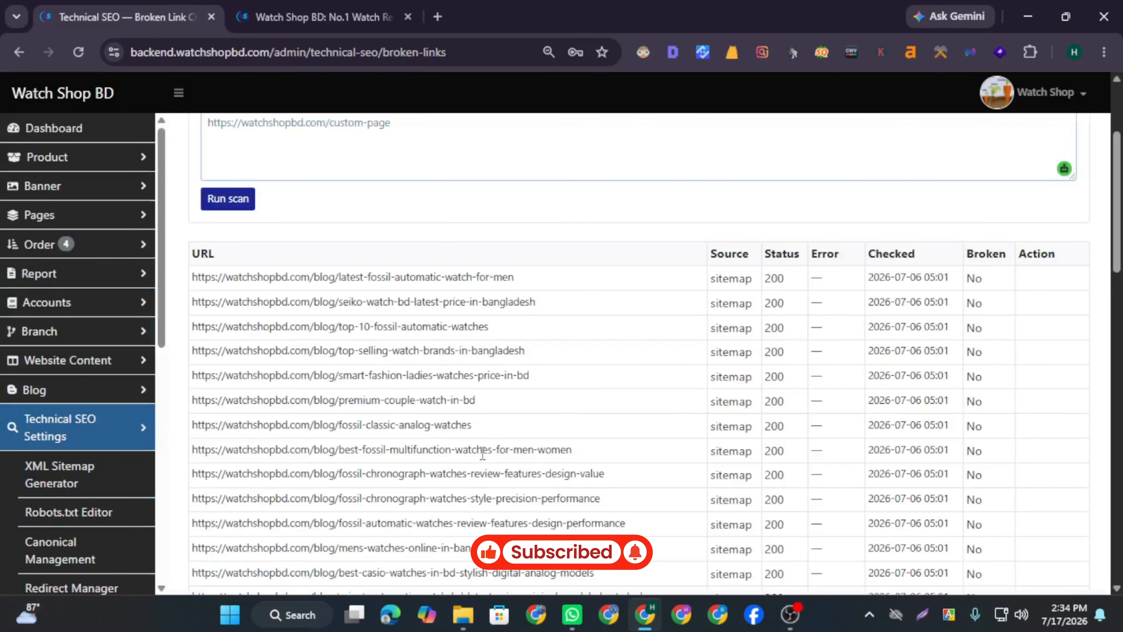
{"action": "scroll", "coordinate": [108, 431], "scroll_direction": "down", "scroll_amount": 2}
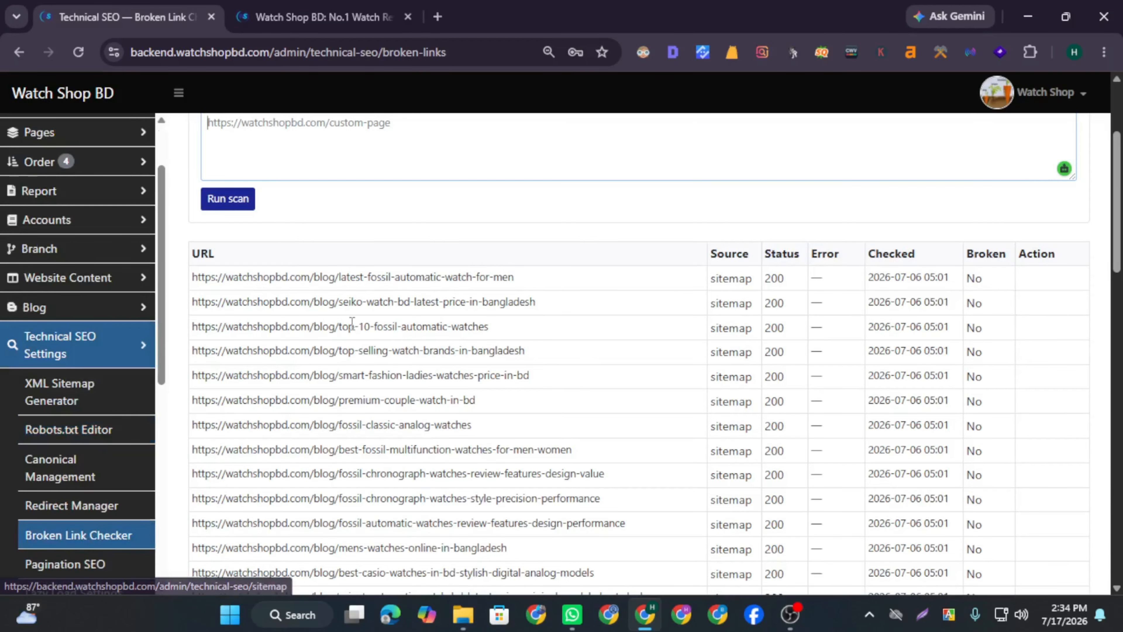
{"action": "scroll", "coordinate": [352, 322], "scroll_direction": "up", "scroll_amount": 3}
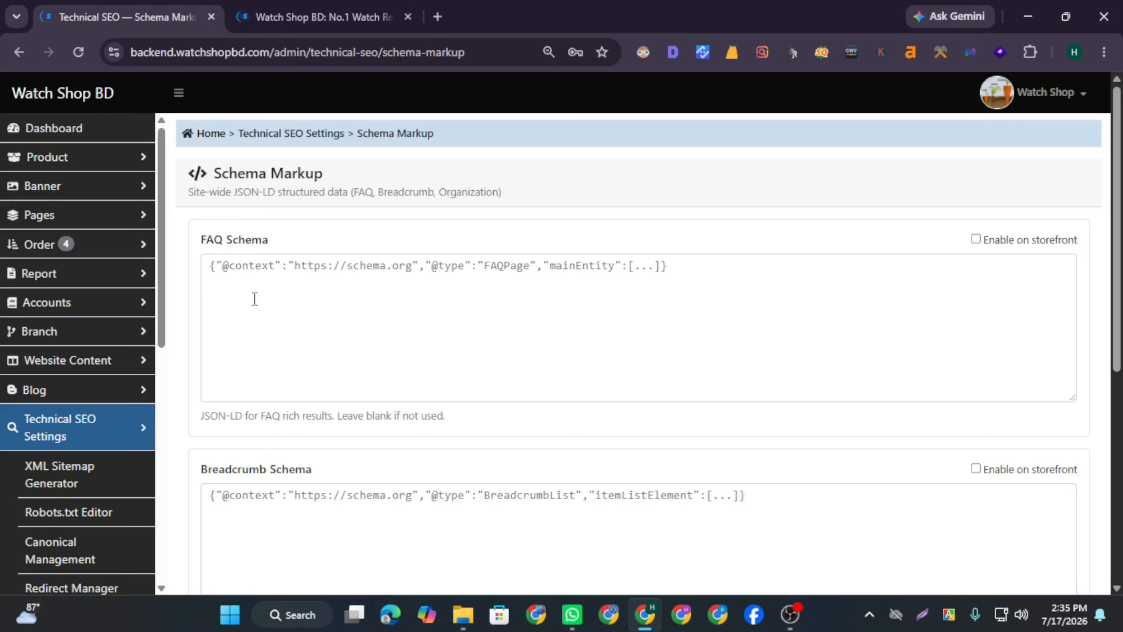
Open the Instant Indexing API page and review its IndexNow, Google Indexing API, auto-submit and manual URL submission settings
{"action": "scroll", "coordinate": [129, 312], "scroll_direction": "down", "scroll_amount": 7}
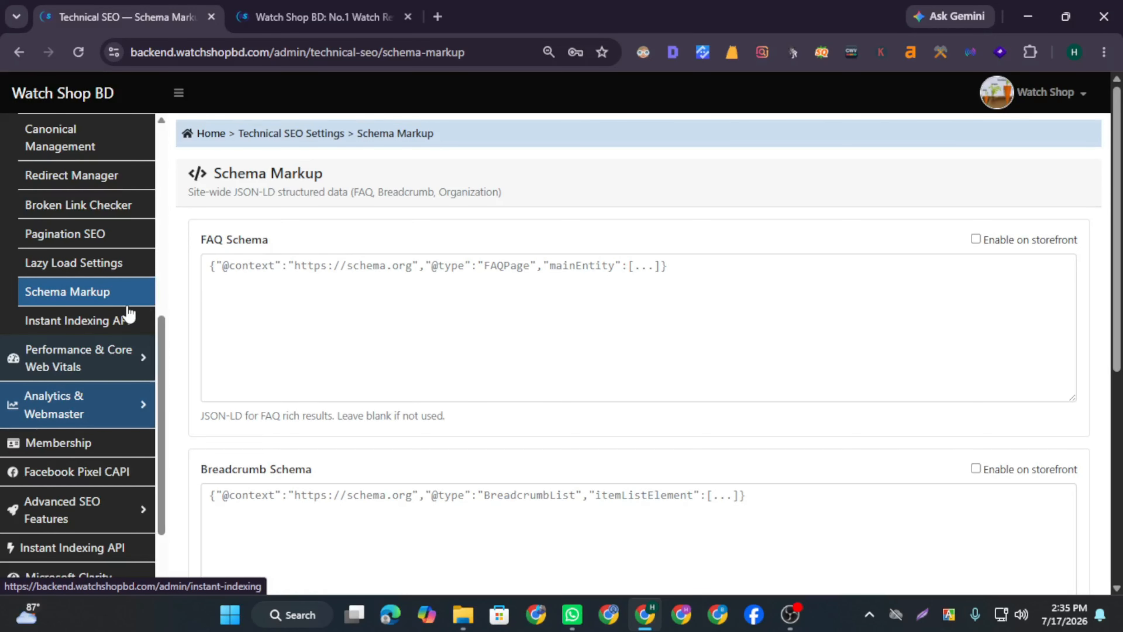
{"action": "left_click", "coordinate": [128, 319]}
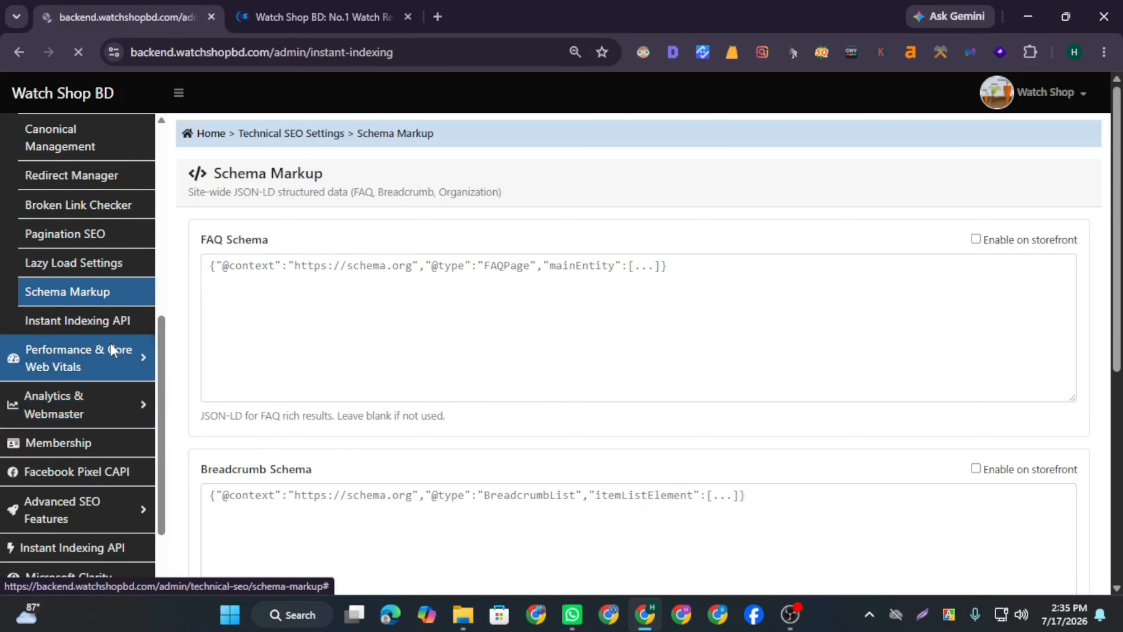
{"action": "scroll", "coordinate": [611, 348], "scroll_direction": "down", "scroll_amount": 1}
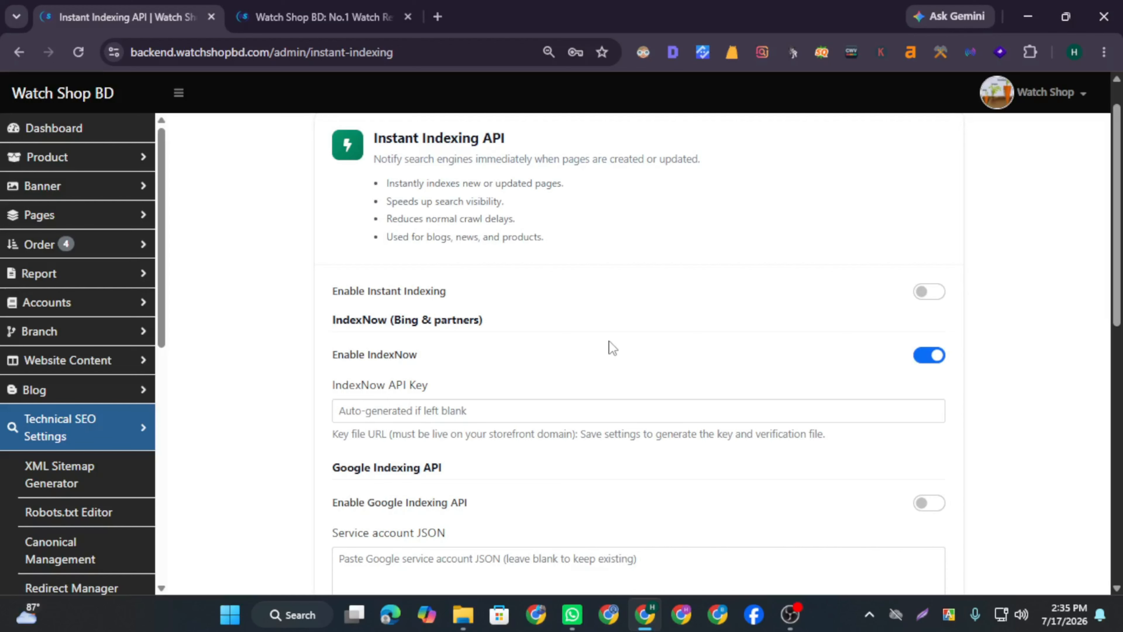
{"action": "scroll", "coordinate": [612, 347], "scroll_direction": "down", "scroll_amount": 4}
{"action": "left_click", "coordinate": [488, 205]}
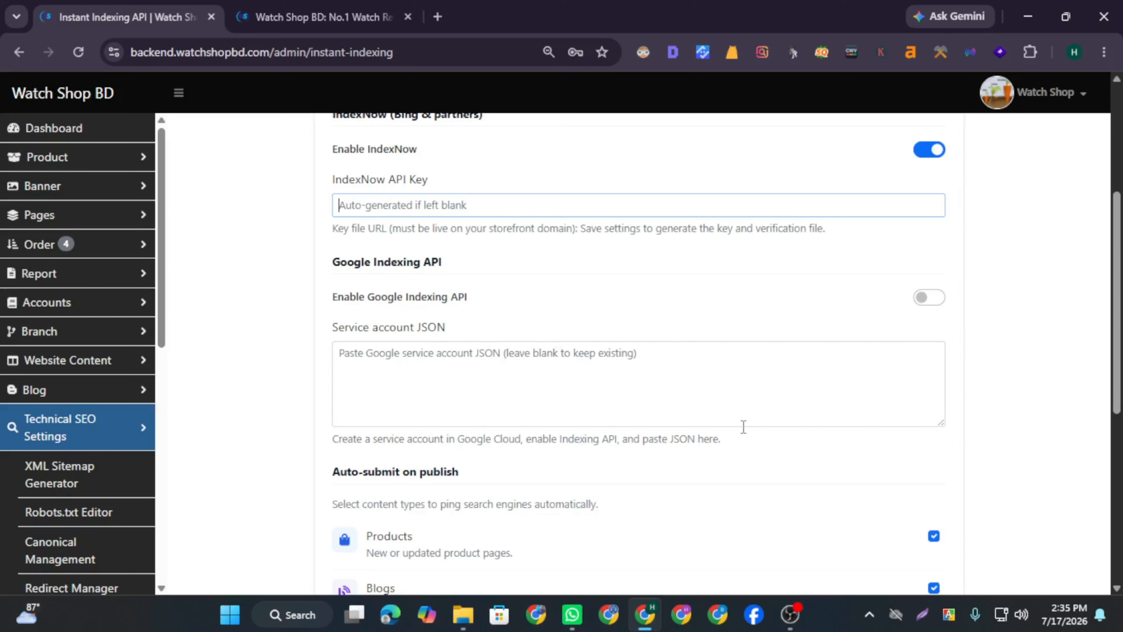
{"action": "scroll", "coordinate": [69, 467], "scroll_direction": "down", "scroll_amount": 9}
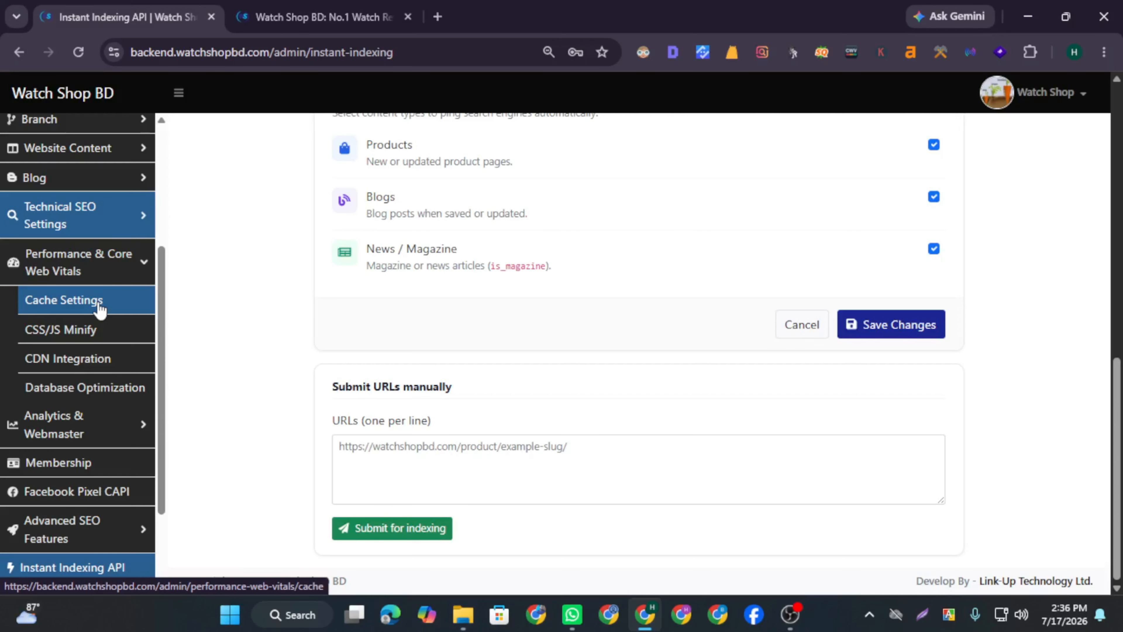
Switch to the storefront homepage and open the Core Web Vitals browser extension on it
{"action": "scroll", "coordinate": [328, 307], "scroll_direction": "up", "scroll_amount": 5}
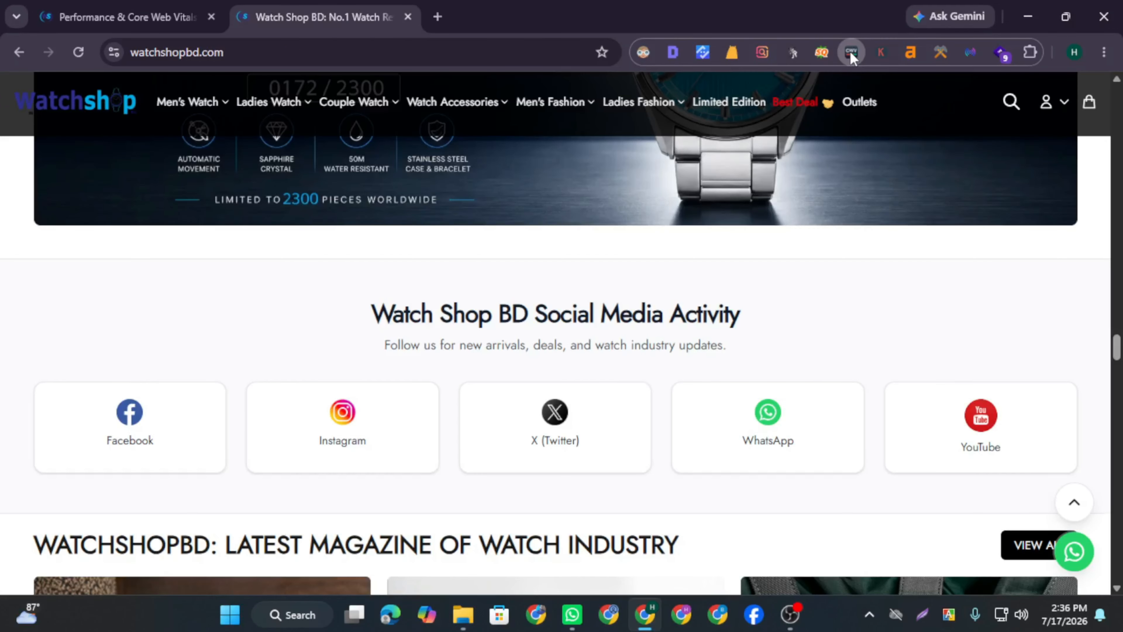
{"action": "left_click", "coordinate": [850, 50]}
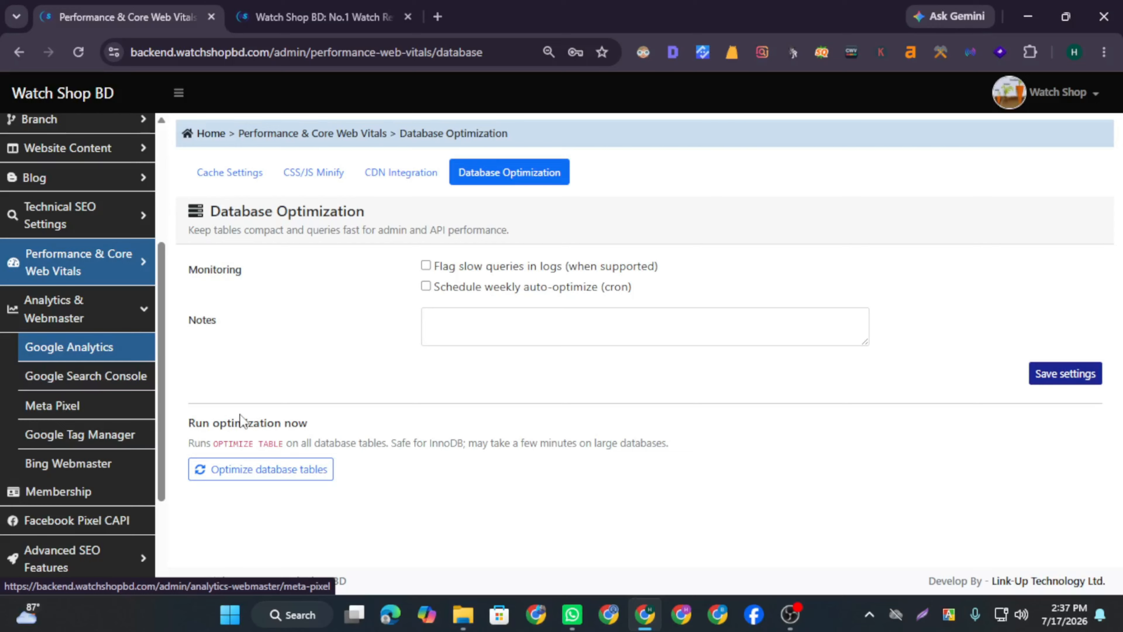
Capture the Analytics & Webmaster submenu, from Google Analytics to Bing Webmaster, in a screenshot selection
{"action": "key", "text": "Print"}
{"action": "left_click_drag", "start_coordinate": [2, 328], "coordinate": [161, 488]}
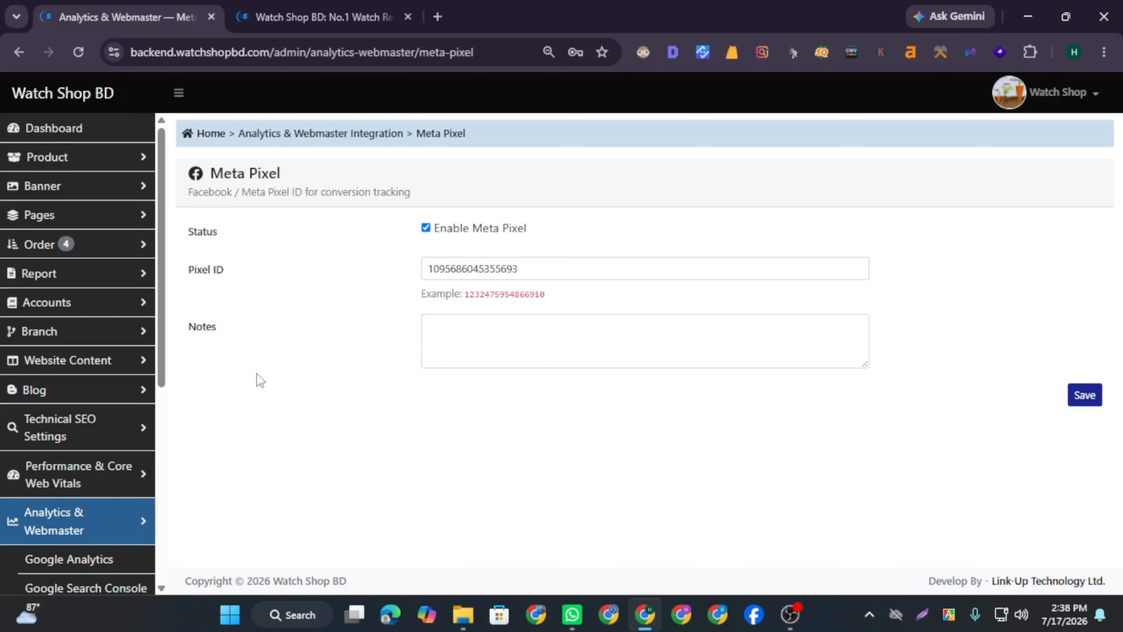
Review the Meta Pixel settings and the Rich Snippet Preview page under Advanced SEO Features
{"action": "scroll", "coordinate": [126, 401], "scroll_direction": "down", "scroll_amount": 4}
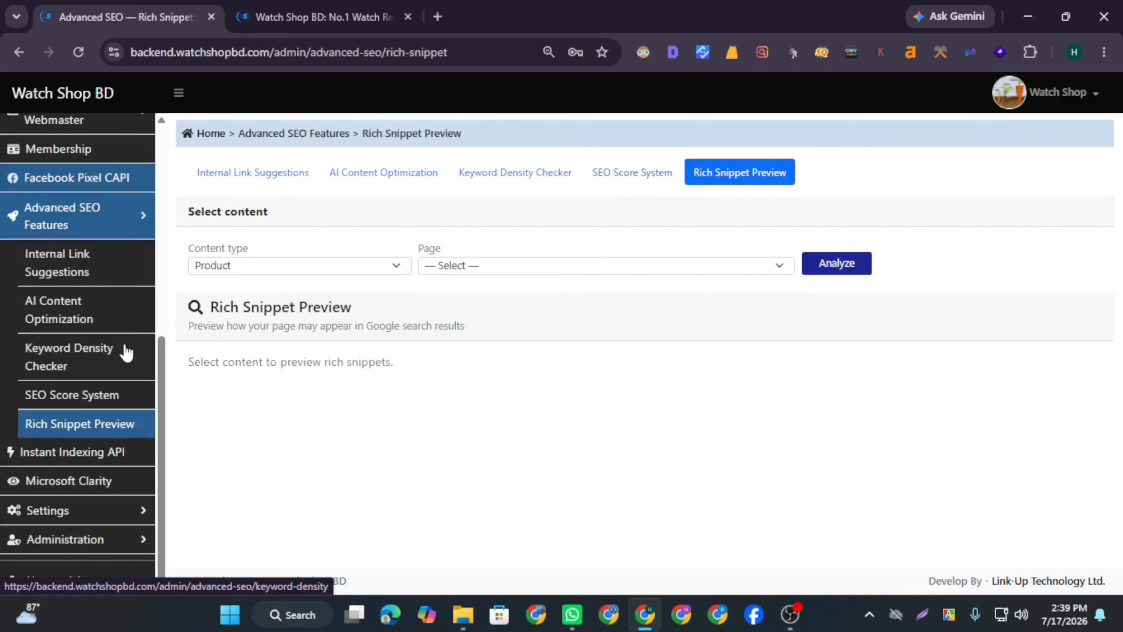
{"action": "left_click", "coordinate": [119, 462]}
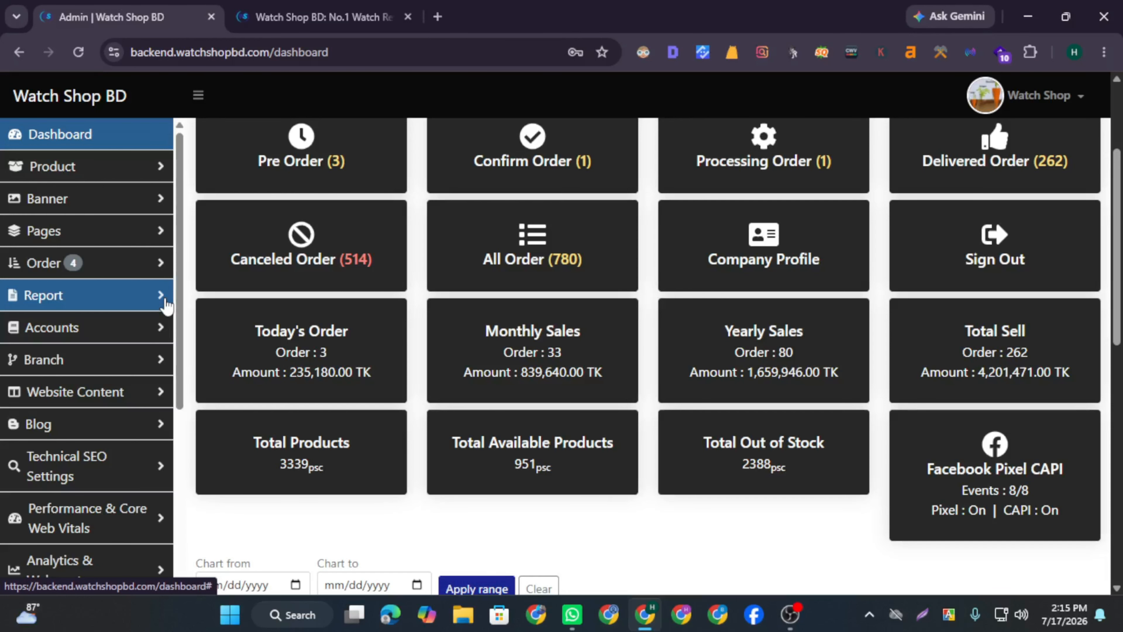
Examine the admin dashboard's order and sales tiles and the backend's main sections, from Product to Administration
{"action": "scroll", "coordinate": [121, 349], "scroll_direction": "down", "scroll_amount": 5}
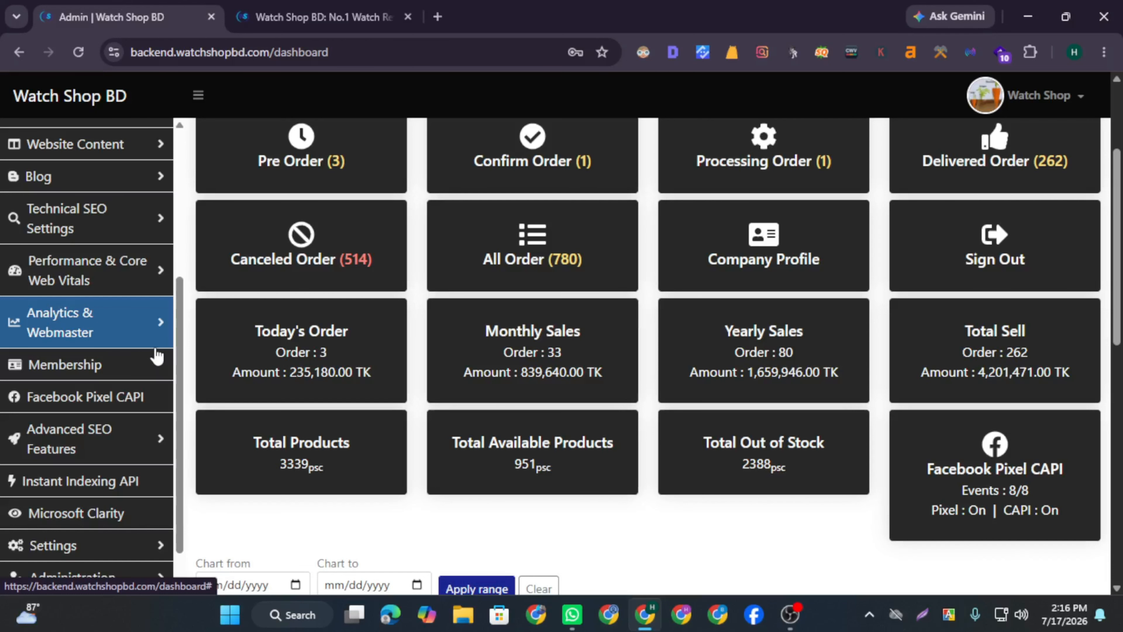
{"action": "scroll", "coordinate": [157, 355], "scroll_direction": "down", "scroll_amount": 1}
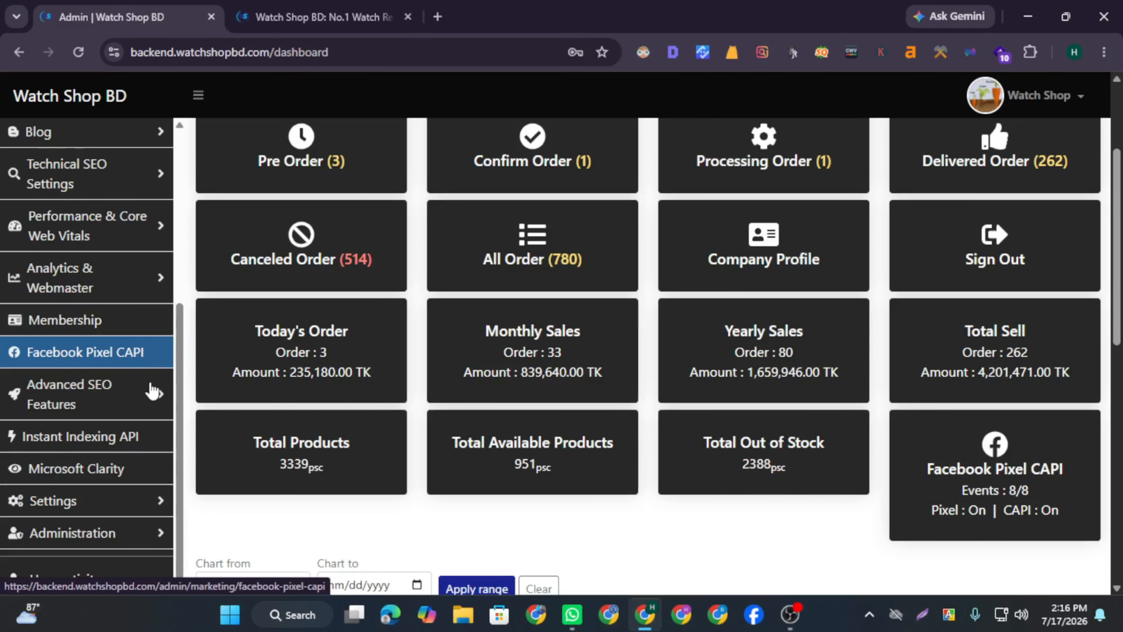
{"action": "scroll", "coordinate": [153, 392], "scroll_direction": "up", "scroll_amount": 10}
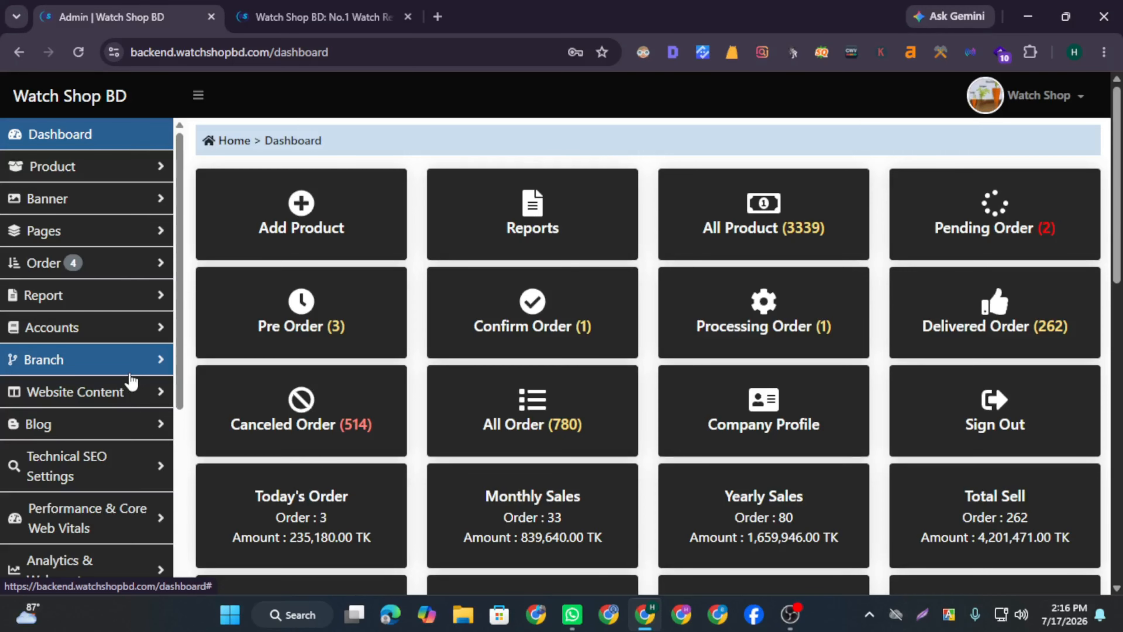
{"action": "scroll", "coordinate": [133, 367], "scroll_direction": "down", "scroll_amount": 3}
{"action": "scroll", "coordinate": [139, 347], "scroll_direction": "down", "scroll_amount": 3}
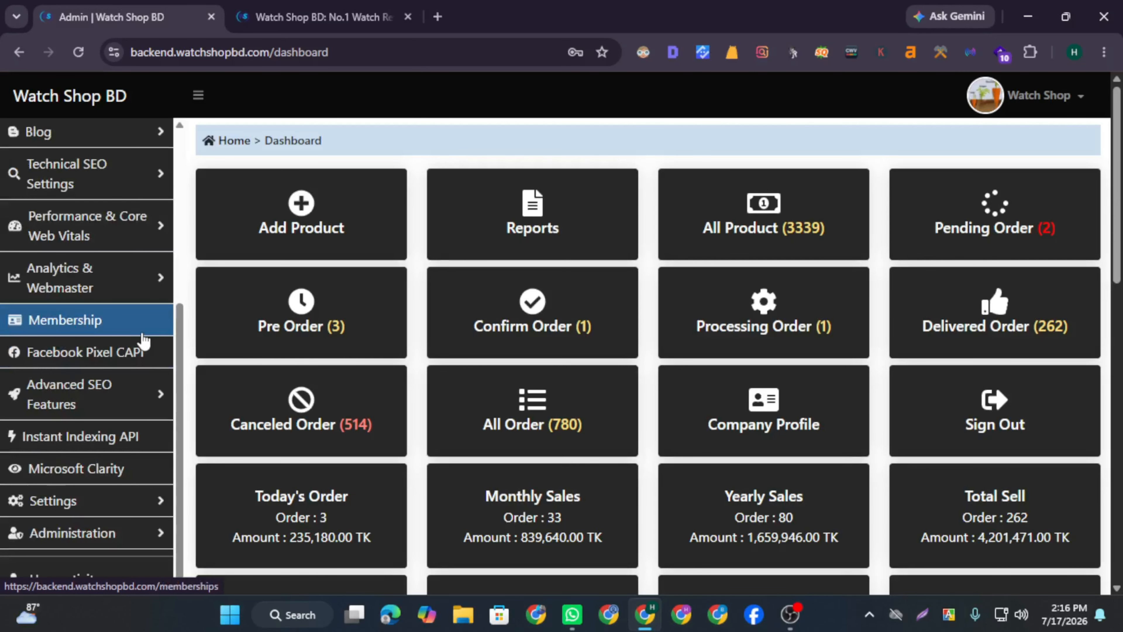
{"action": "scroll", "coordinate": [142, 340], "scroll_direction": "up", "scroll_amount": 6}
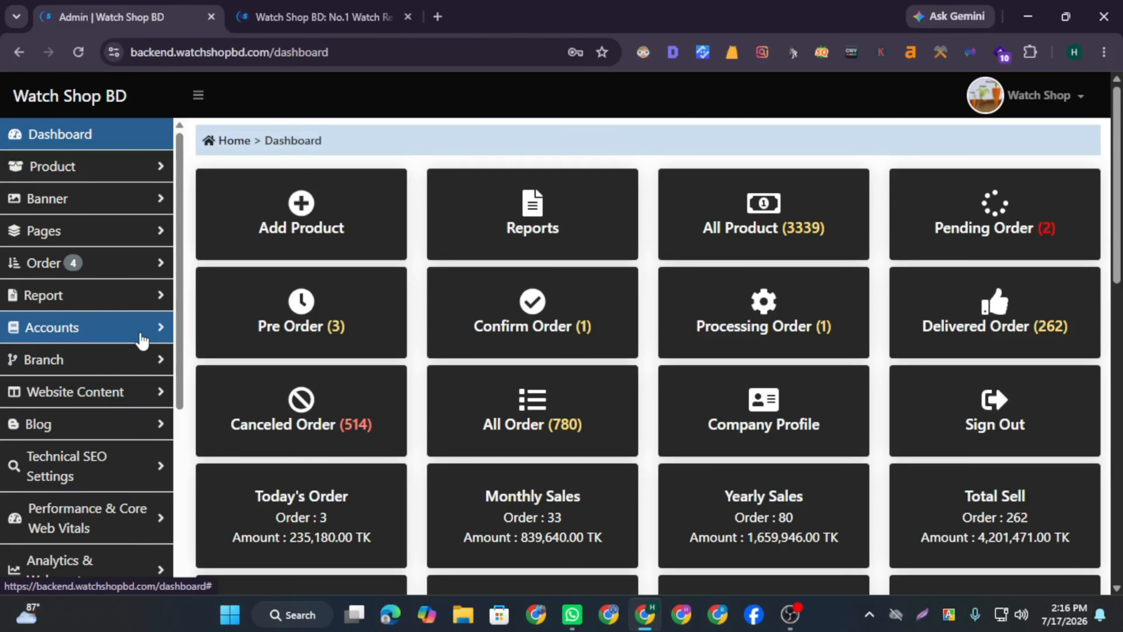
{"action": "scroll", "coordinate": [142, 341], "scroll_direction": "down", "scroll_amount": 3}
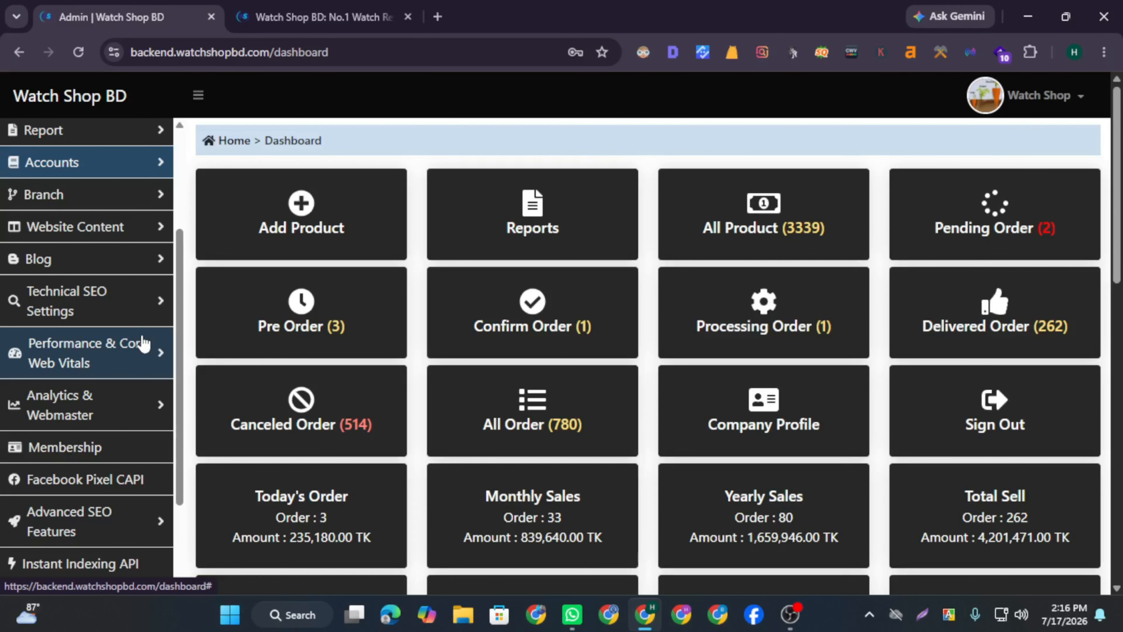
{"action": "scroll", "coordinate": [146, 347], "scroll_direction": "up", "scroll_amount": 3}
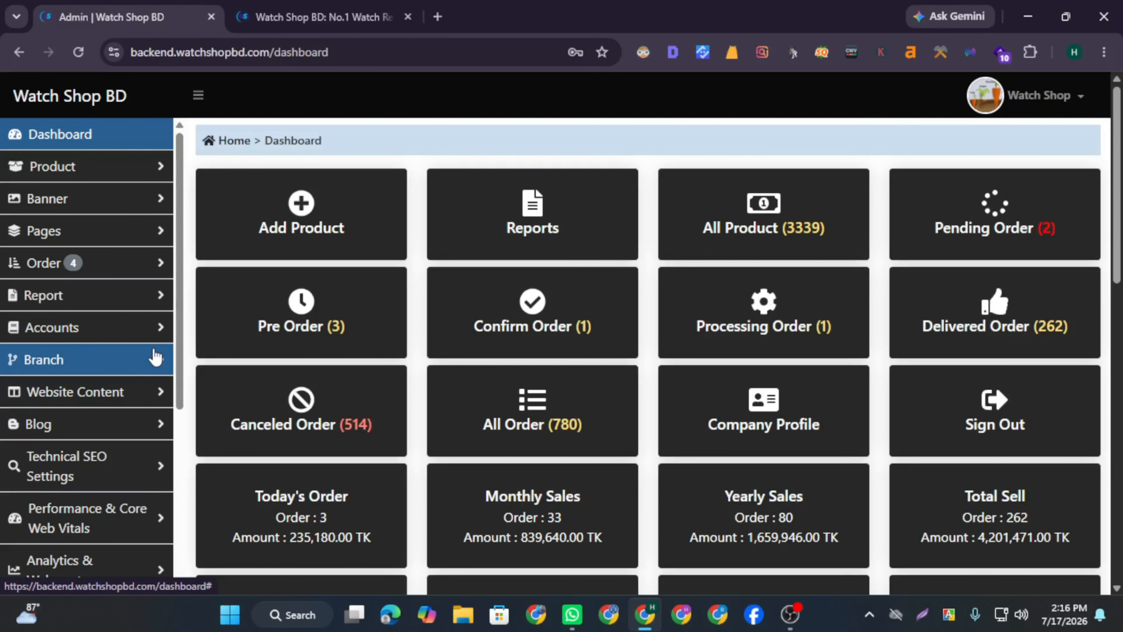
Expand Website Content and look through its pages, from Important Notice to Best Deal Page Content
{"action": "scroll", "coordinate": [155, 356], "scroll_direction": "down", "scroll_amount": 3}
{"action": "left_click", "coordinate": [160, 241]}
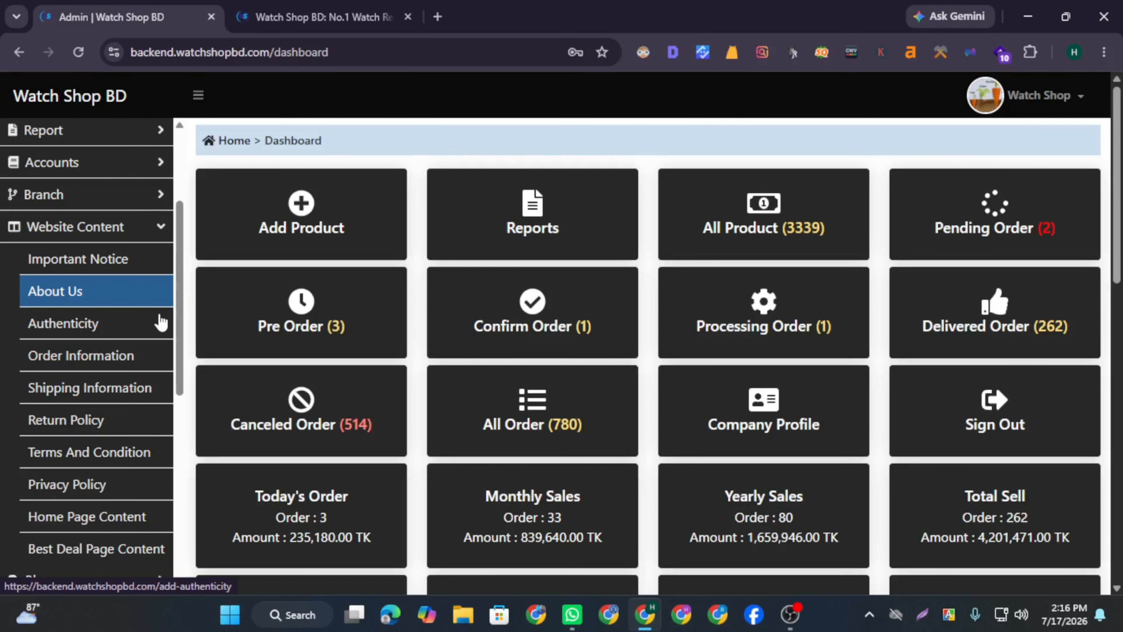
{"action": "scroll", "coordinate": [128, 374], "scroll_direction": "down", "scroll_amount": 3}
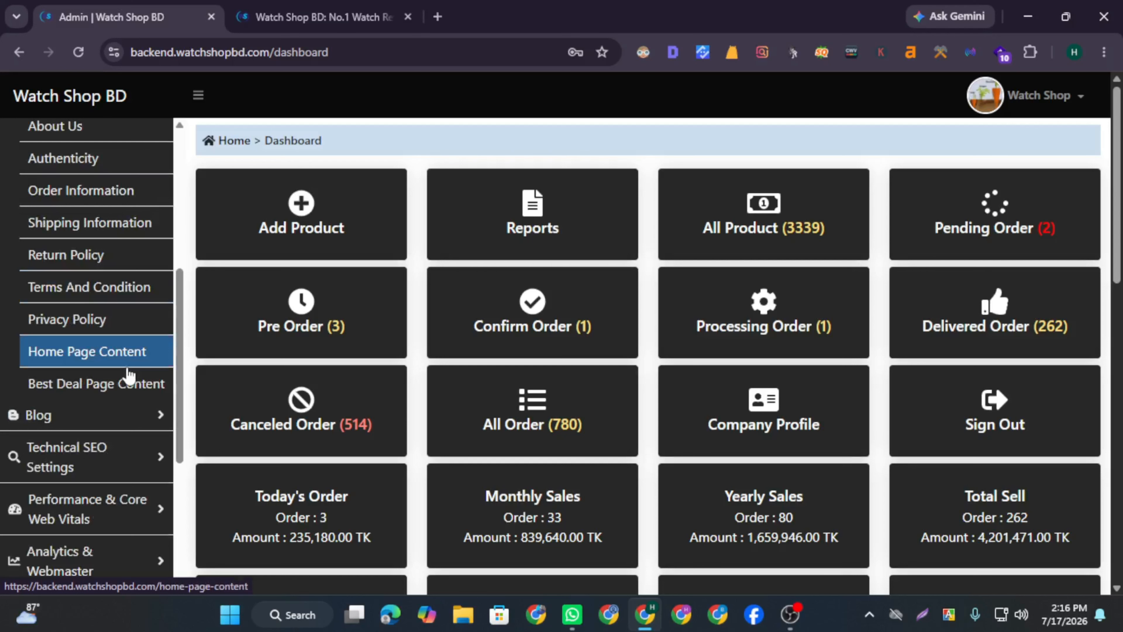